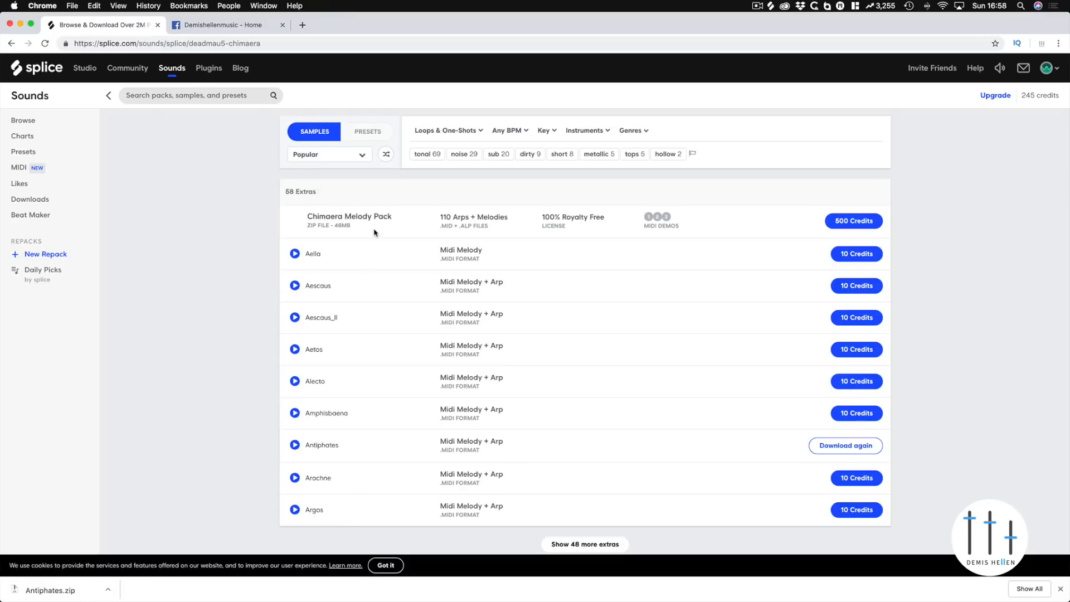
# Preview the Antiphates MIDI melody from the Chimaera pack and switch to the DEAD Free Track project in Cubase Pro
pyautogui.click(295, 446)
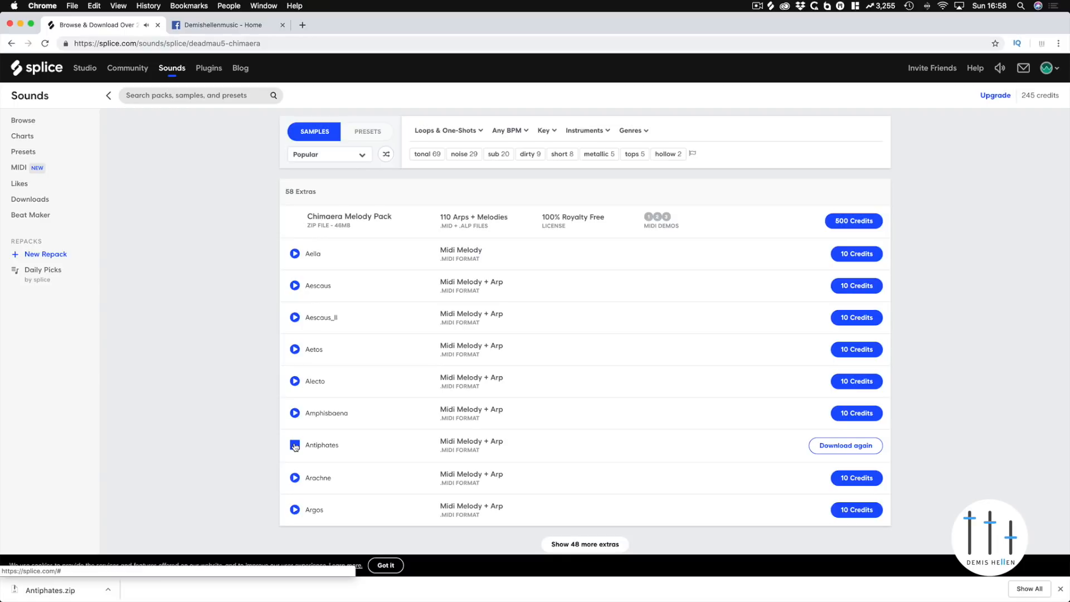
pyautogui.press('super+Tab')
pyautogui.press('super+Tab')
pyautogui.press('super+Tab')
pyautogui.press('super+Tab')
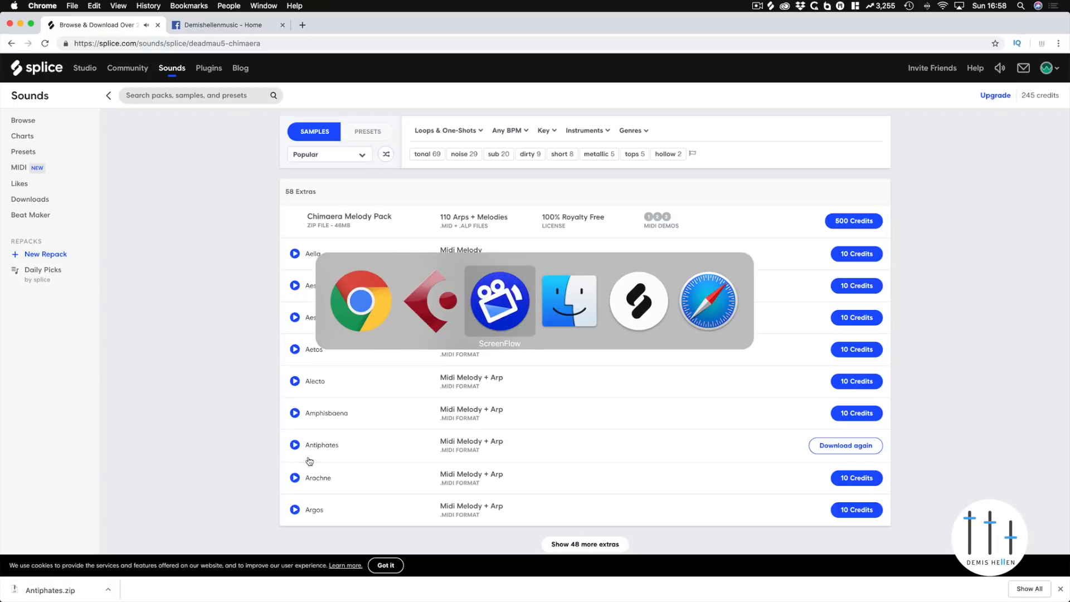
pyautogui.press('super+Tab')
pyautogui.press('super+Tab')
pyautogui.press('super+Tab')
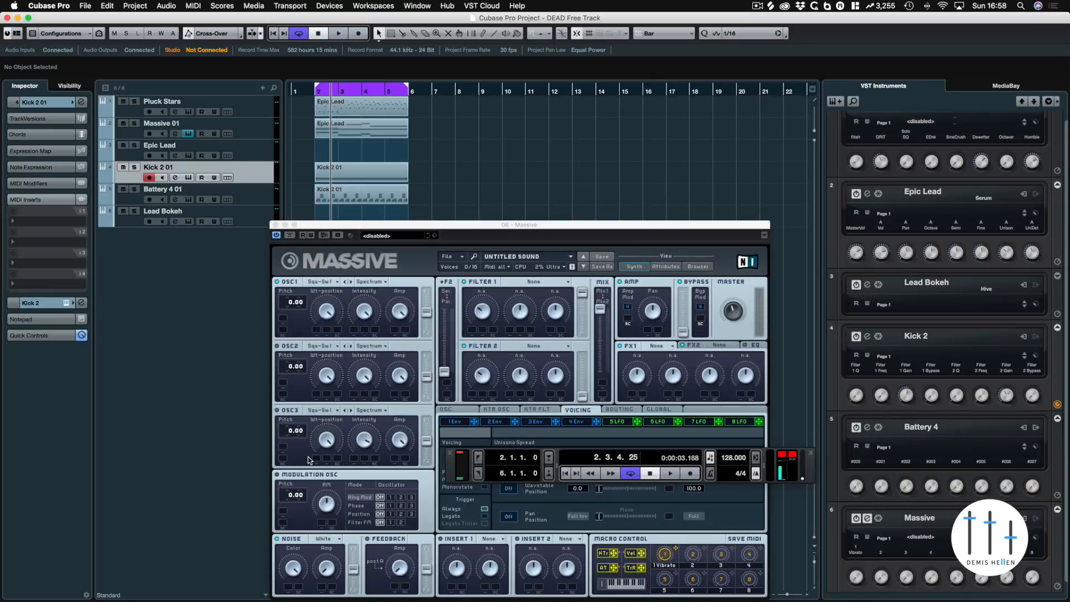
# Solo the Kick 2 01 and Battery 4 01 tracks, listen to the drum loop, and clear both solos
pyautogui.click(133, 167)
pyautogui.press('space')
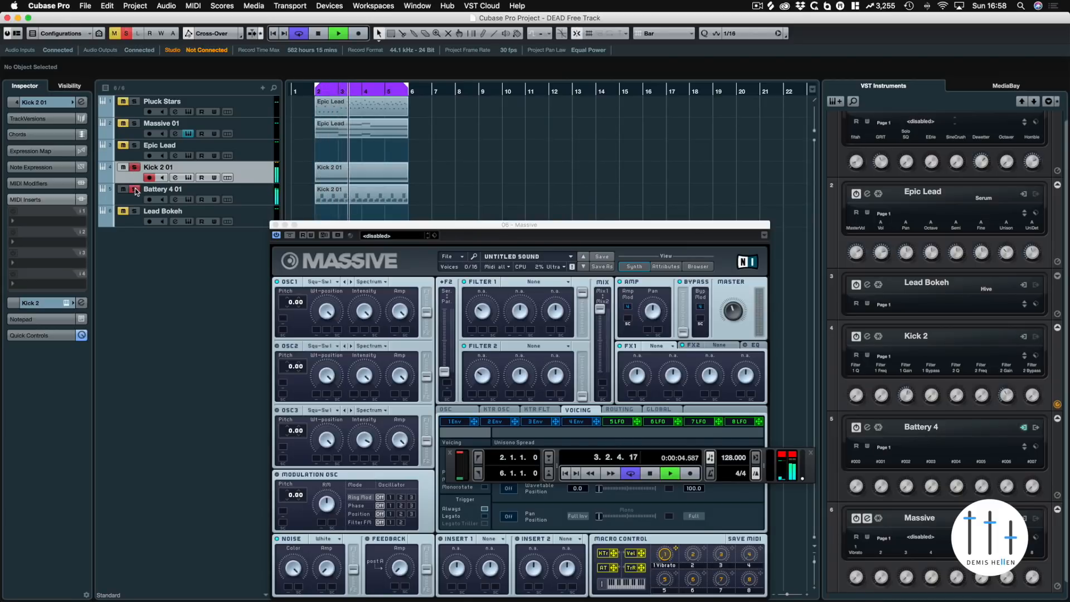
pyautogui.press('space')
pyautogui.click(134, 189)
pyautogui.click(135, 168)
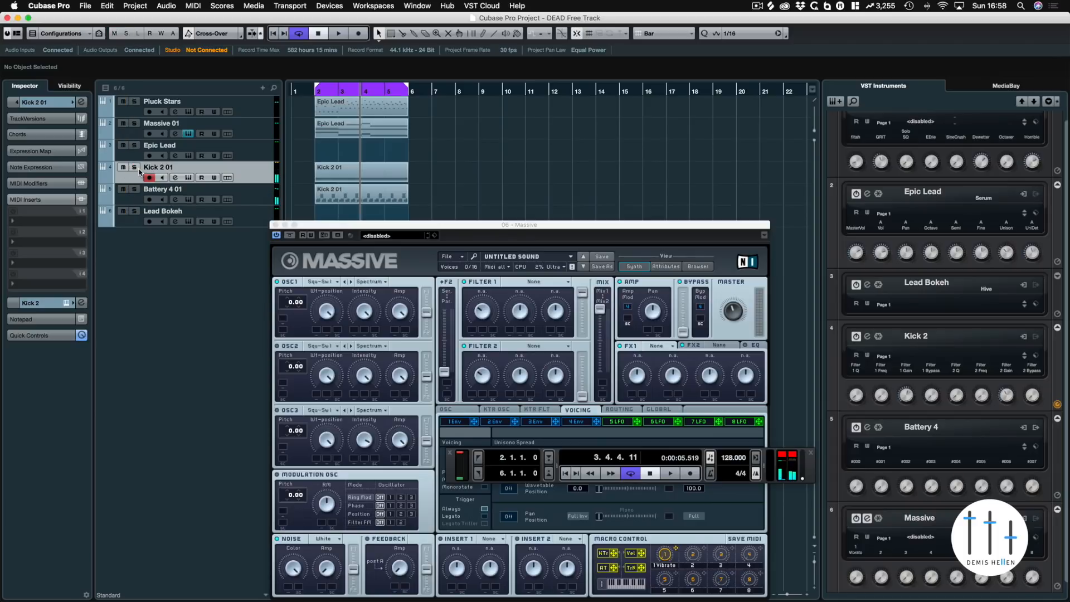
# Solo the Pluck Stars track, play it, and examine its Massive instrument settings before closing the plugin window
pyautogui.click(134, 102)
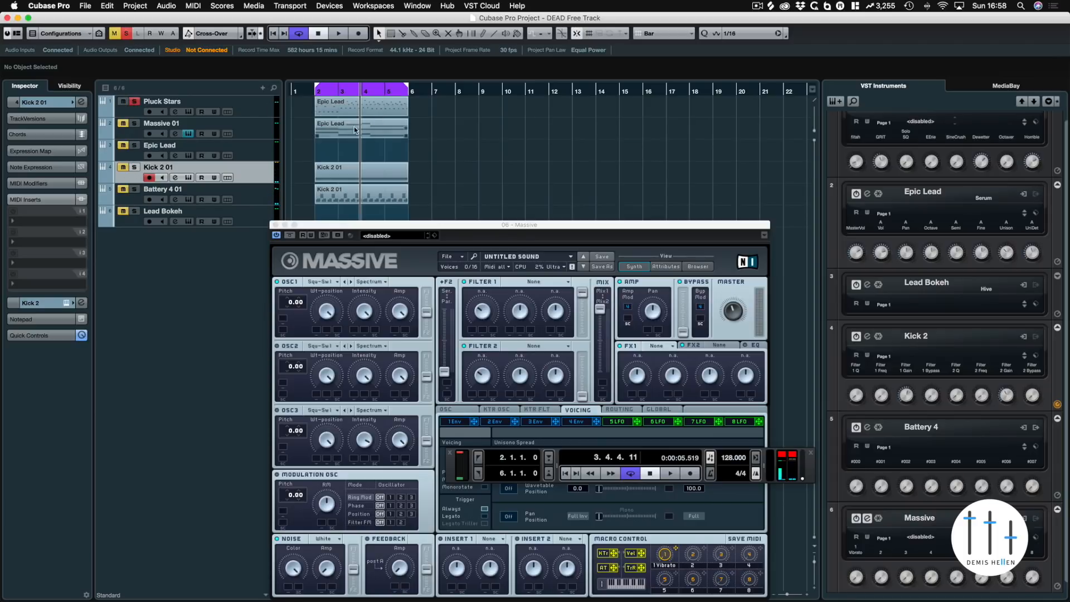
pyautogui.press('space')
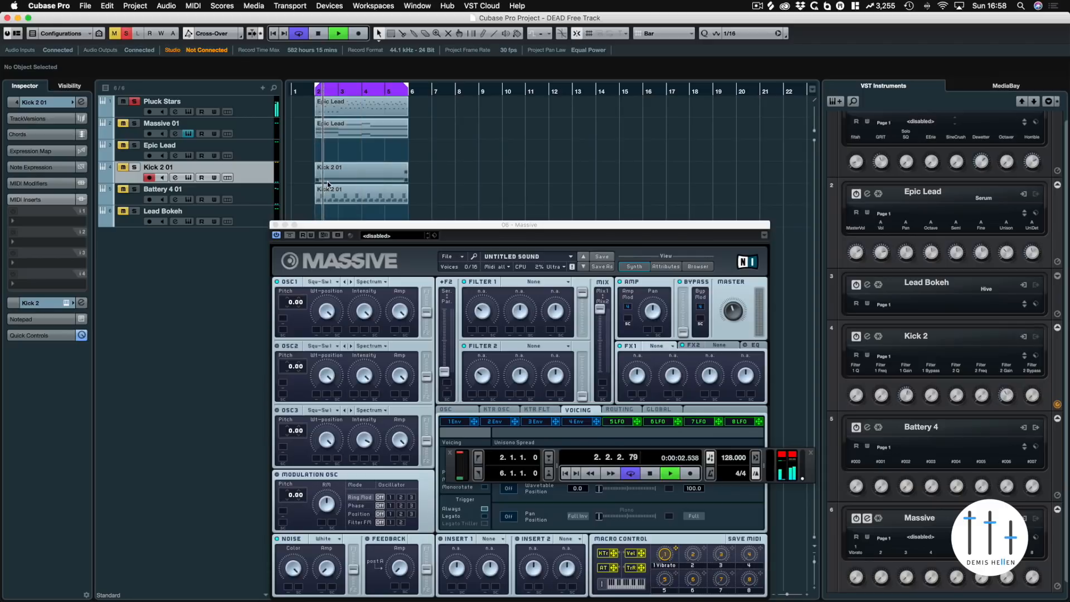
pyautogui.click(167, 107)
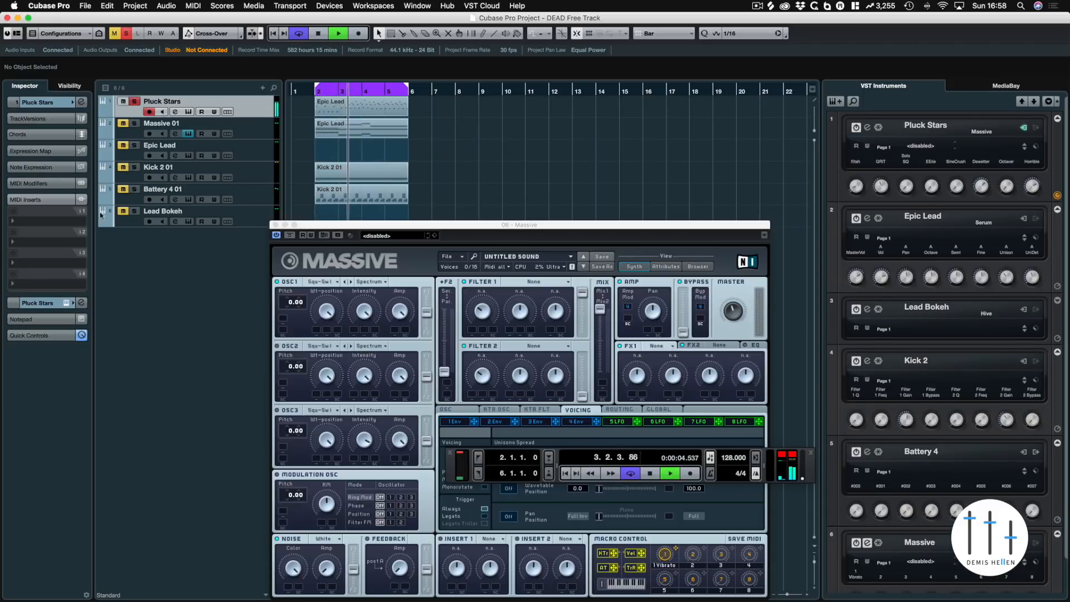
pyautogui.click(66, 303)
pyautogui.moveTo(532, 214); pyautogui.dragTo(534, 103)
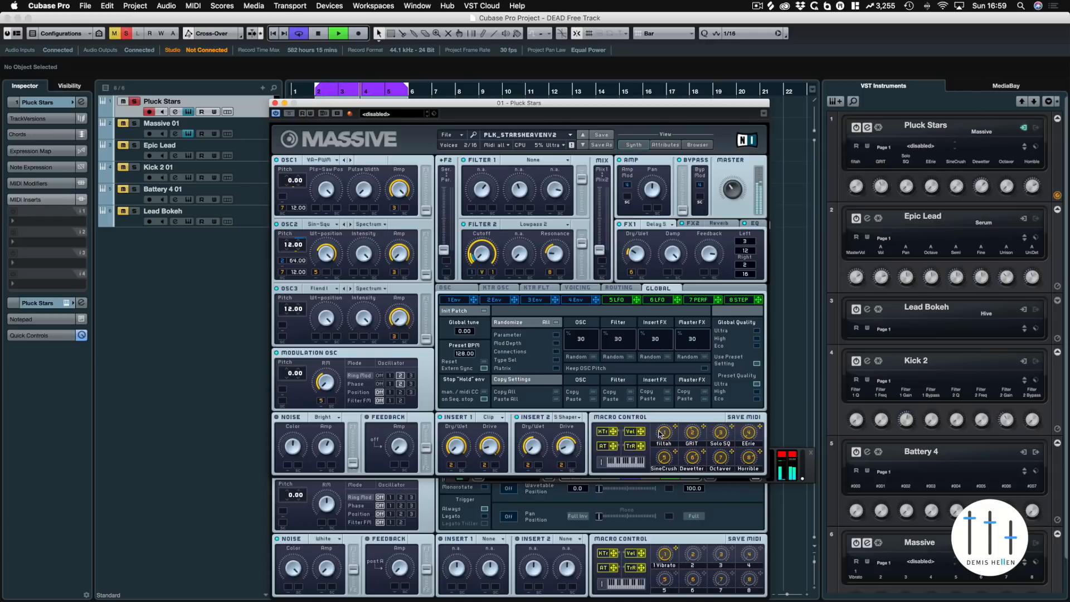
pyautogui.press('space')
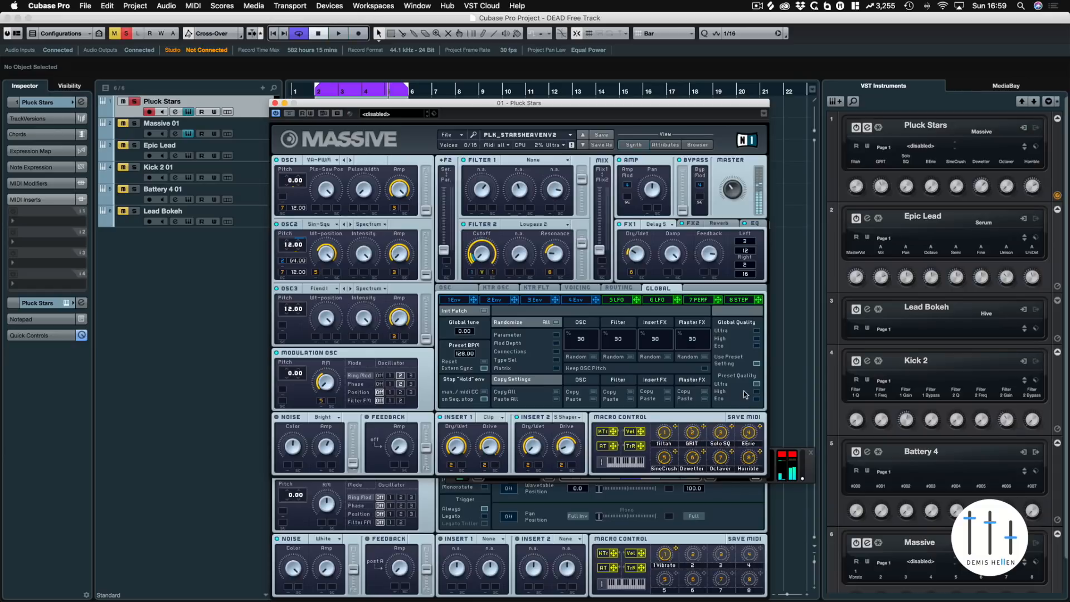
pyautogui.click(275, 103)
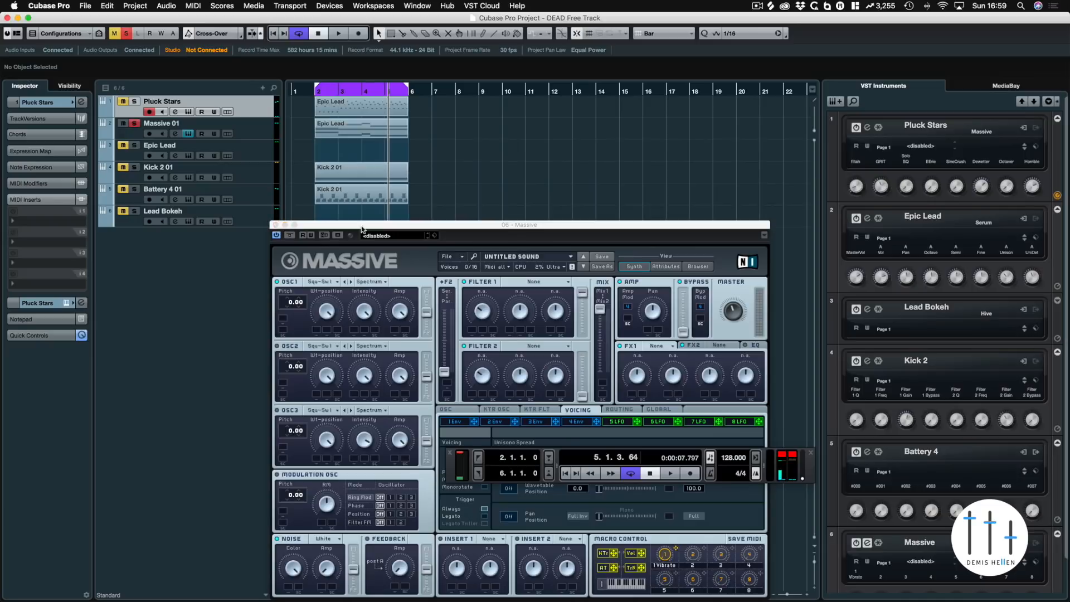
# Listen to the soloed Massive 01 track with the untitled sound, moving its plugin window clear of the arrangement
pyautogui.moveTo(321, 225); pyautogui.dragTo(342, 171)
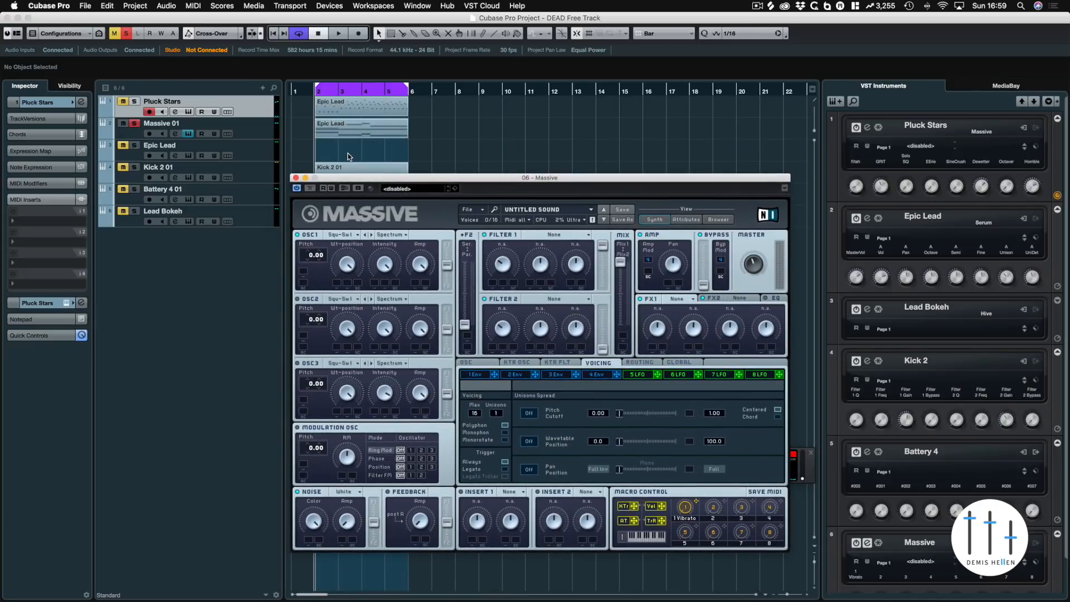
pyautogui.press('space')
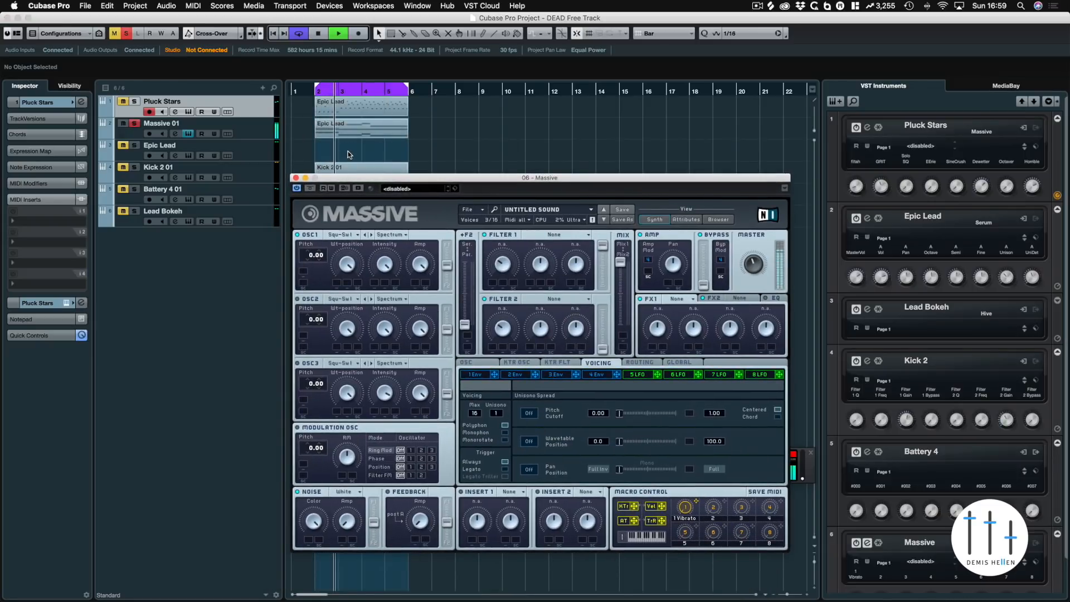
pyautogui.press('space')
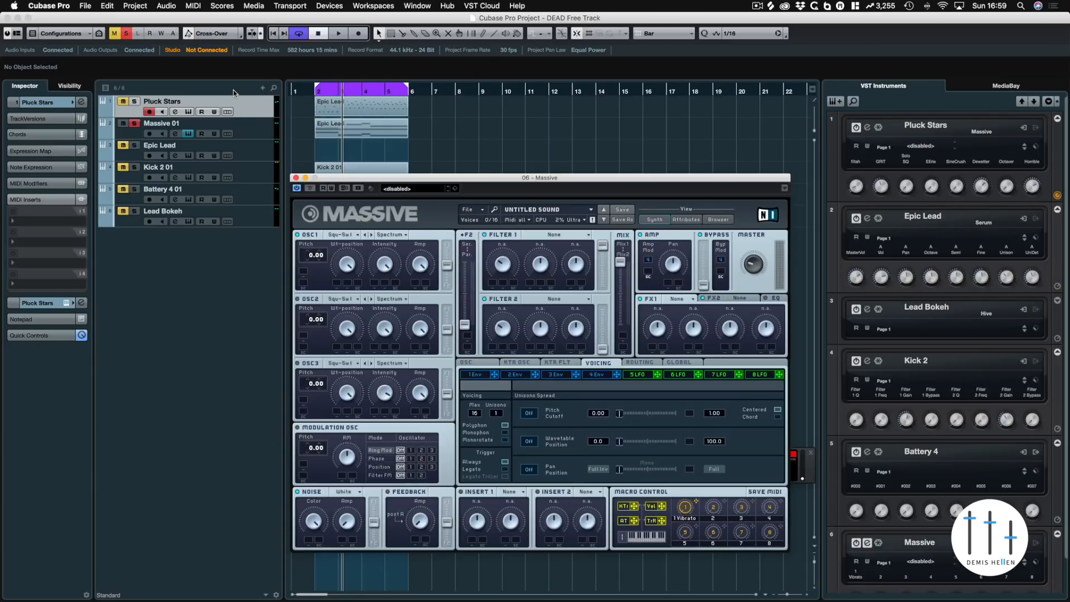
# Show Massive's oscillator phase settings and set the pitch of oscillator 2 to -12.00 semitones
pyautogui.press('space')
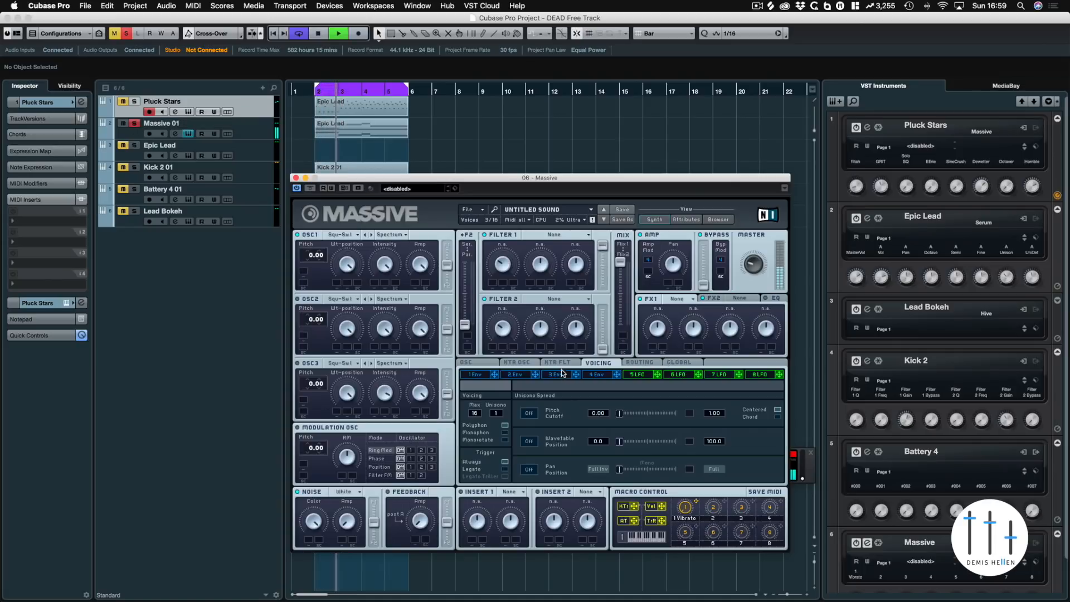
pyautogui.click(477, 366)
pyautogui.press('space')
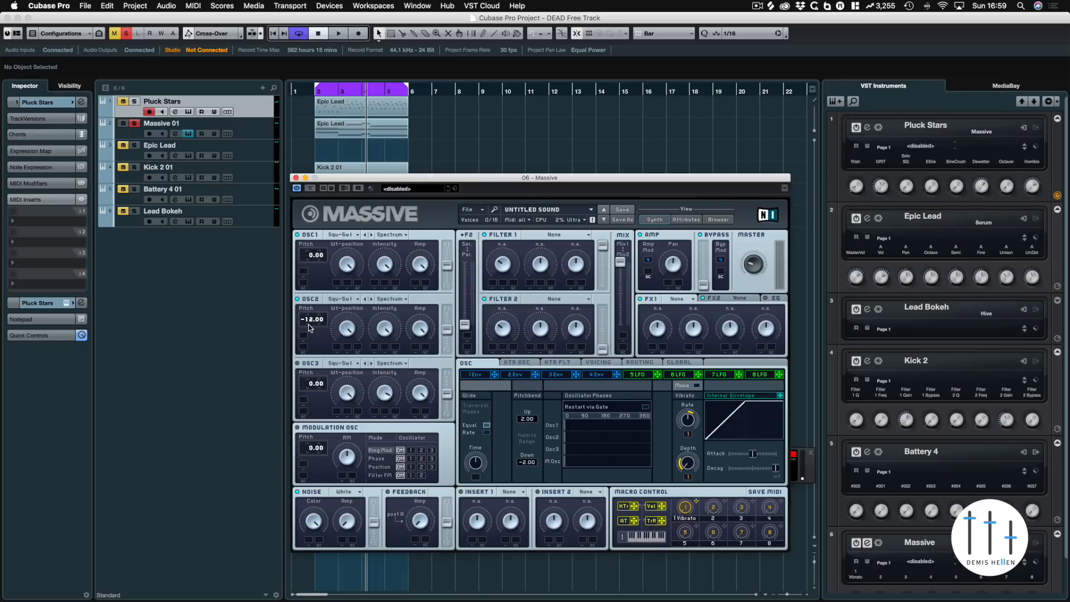
# Raise the F2 filter routing fader near its maximum and set Filter 1 to Lowpass 4 while the loop plays
pyautogui.press('space')
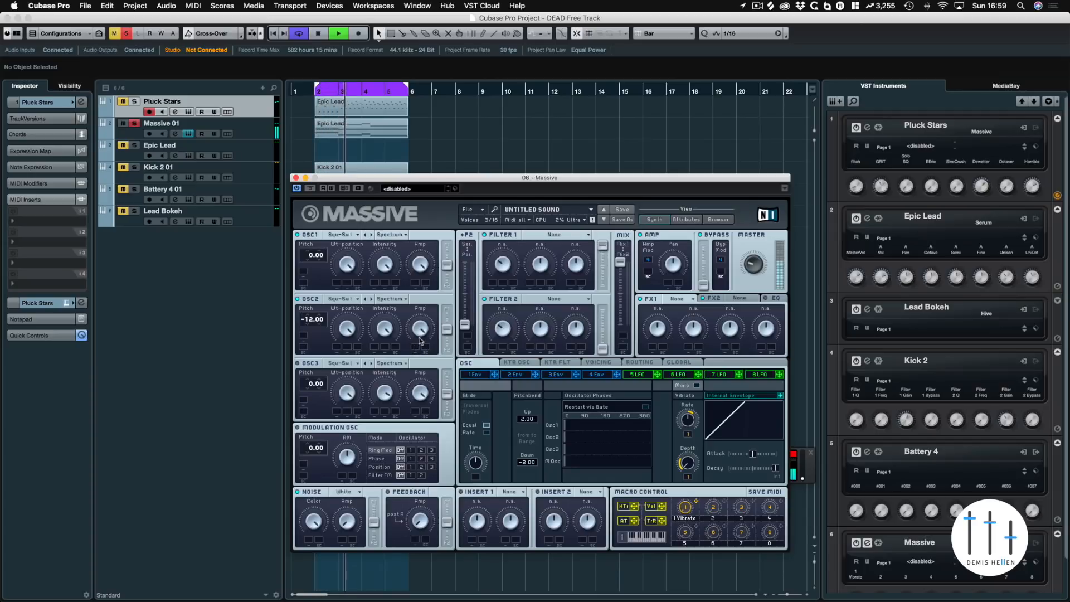
pyautogui.moveTo(464, 325); pyautogui.dragTo(464, 262)
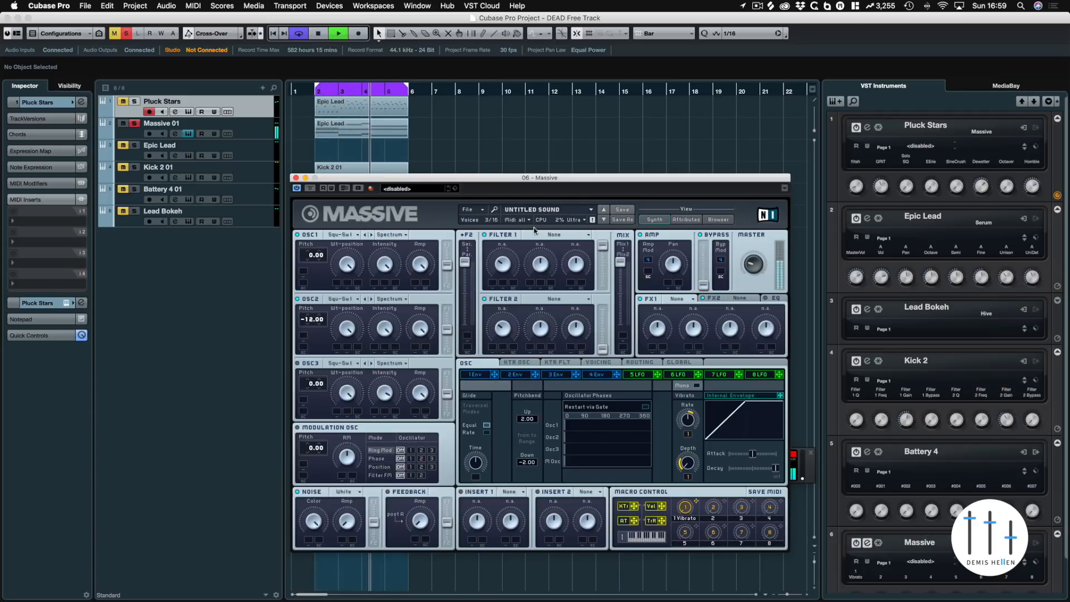
pyautogui.click(553, 236)
pyautogui.click(541, 246)
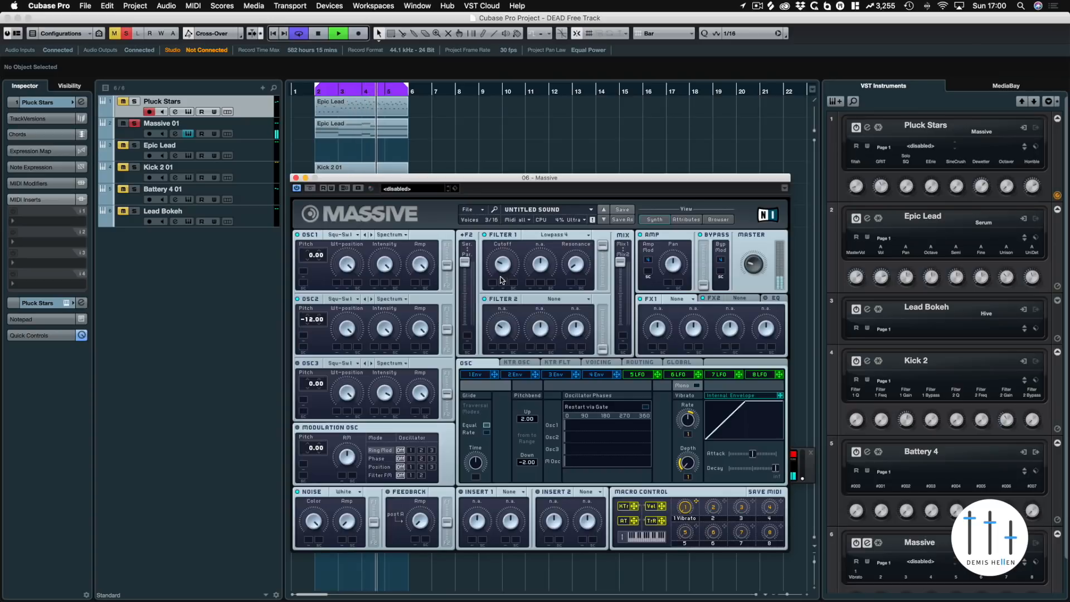
pyautogui.press('space')
# Examine the shapes of Envelope 4 and Envelope 1 in Massive
pyautogui.click(604, 375)
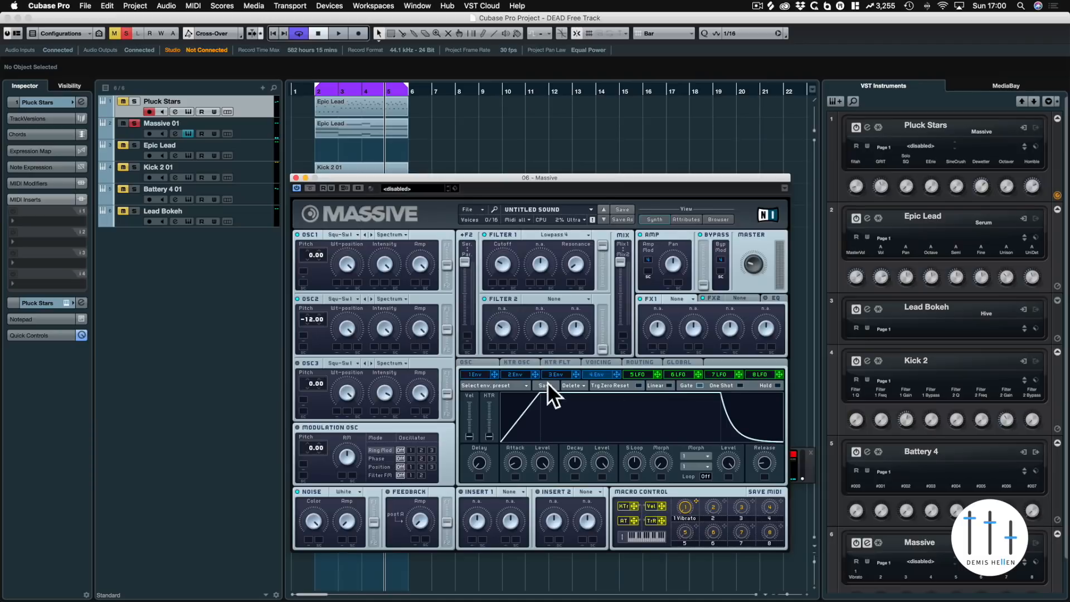
pyautogui.click(482, 375)
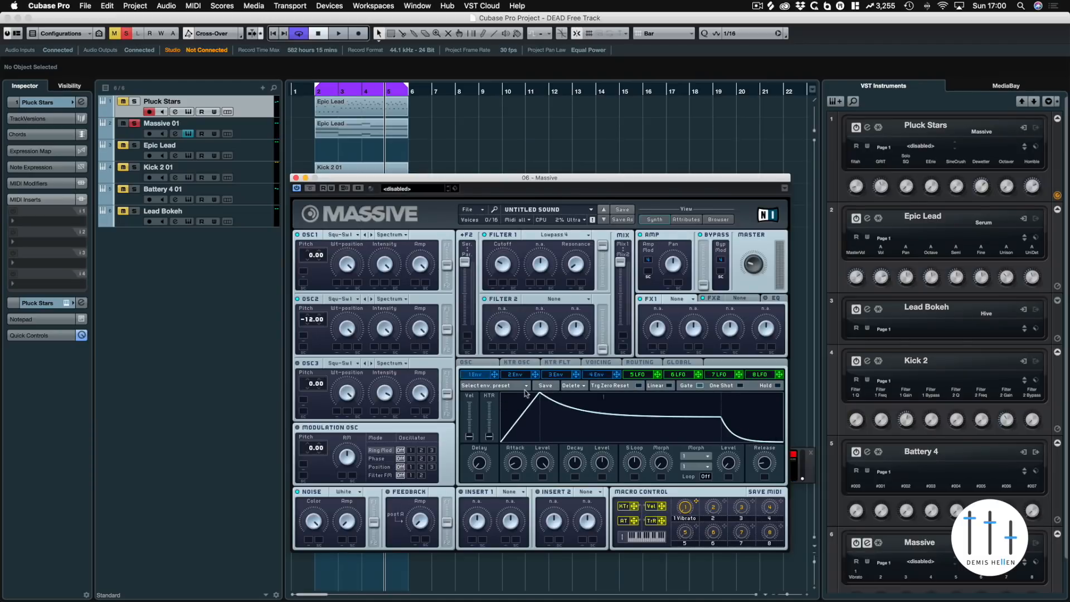
pyautogui.moveTo(528, 179); pyautogui.dragTo(527, 180)
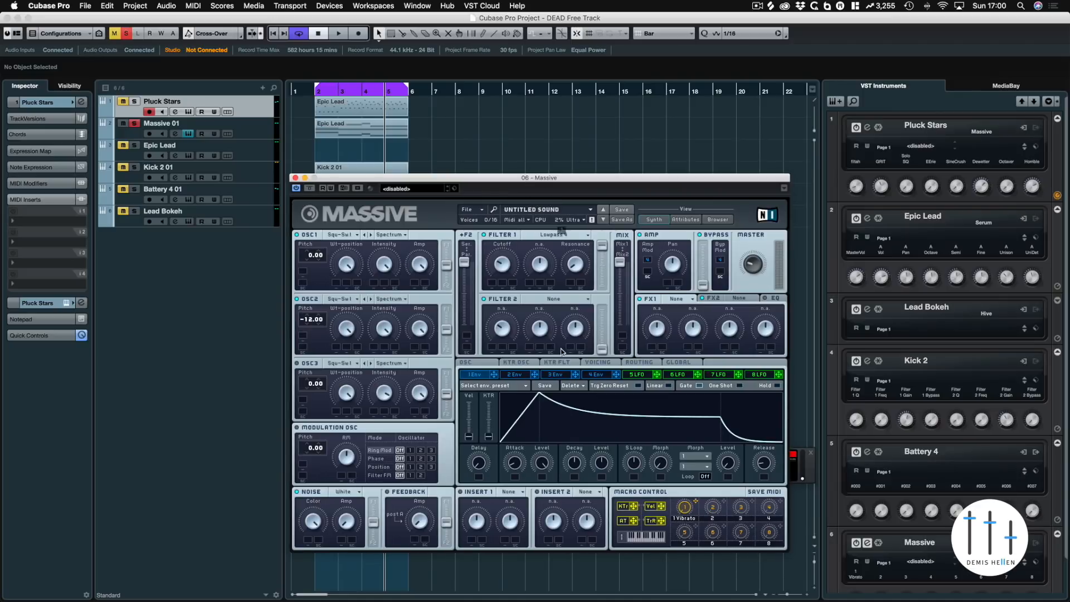
# Turn on the modulation oscillator with Phase modulation assigned to oscillator 2, and listen to the sound
pyautogui.press('space')
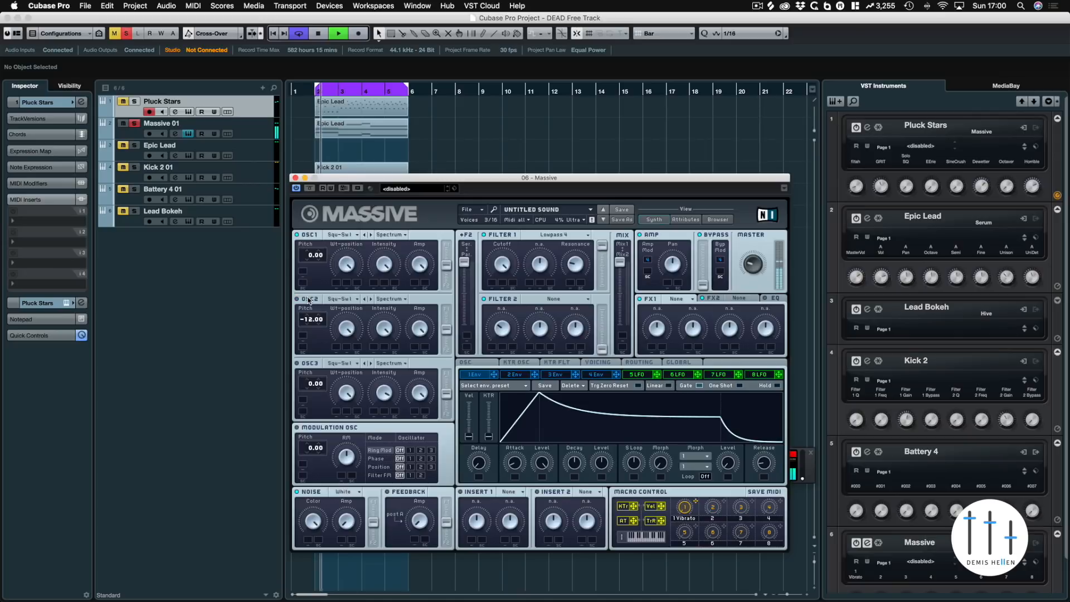
pyautogui.press('space')
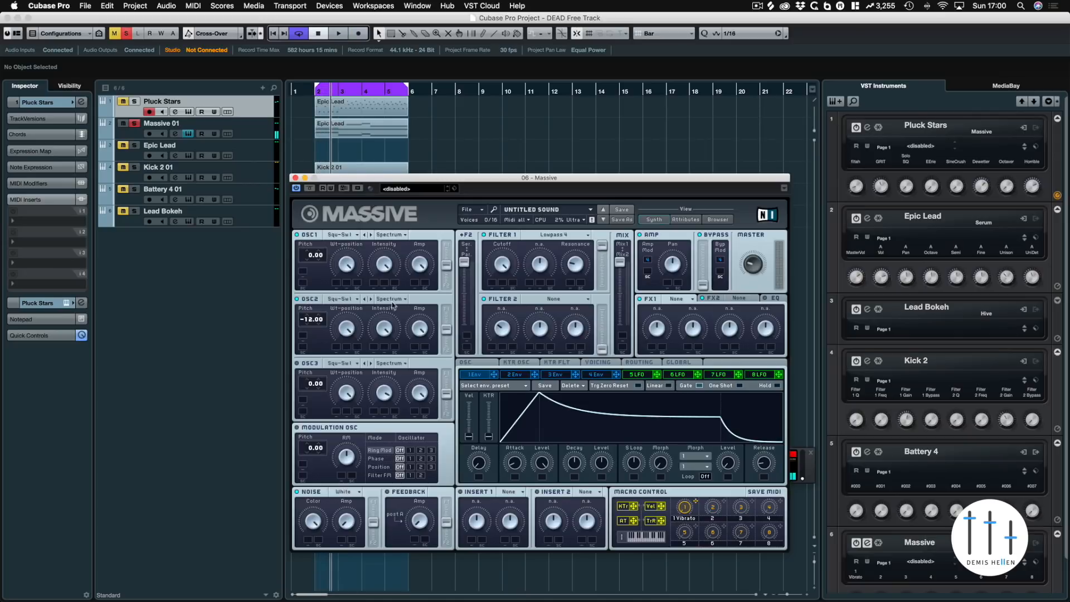
pyautogui.click(421, 458)
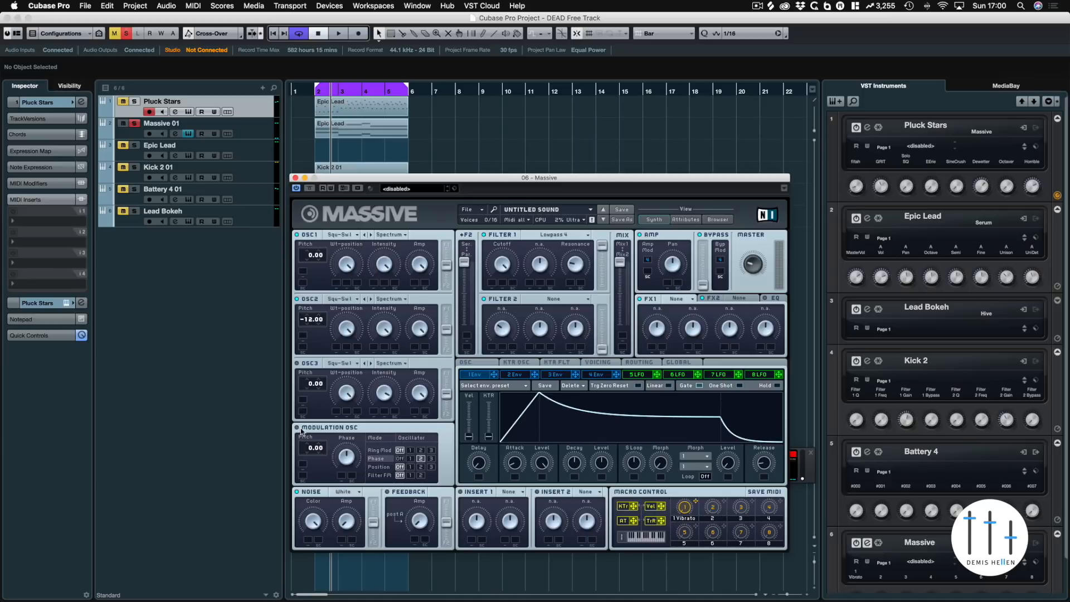
pyautogui.press('space')
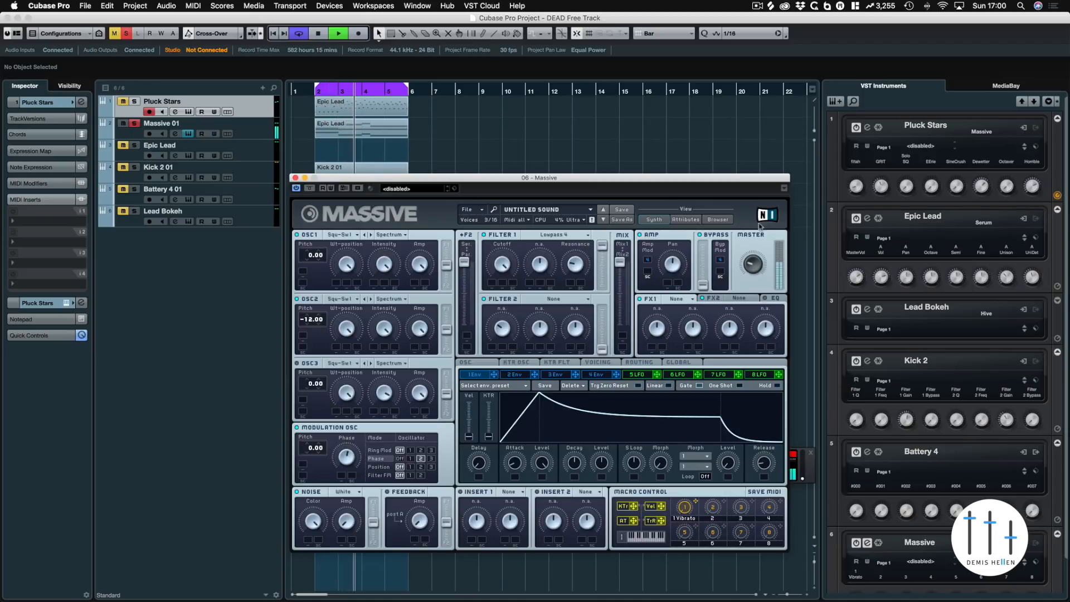
# Listen to Massive 01 together with Pluck Stars and Kick 2 01, leaving only Massive 01 soloed
pyautogui.click(134, 102)
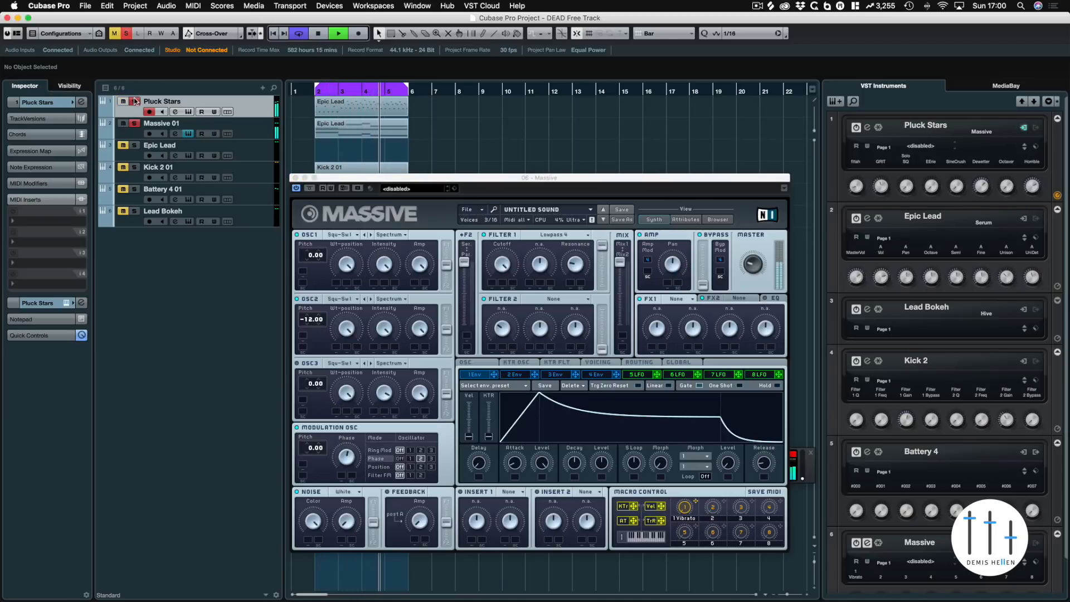
pyautogui.click(753, 267)
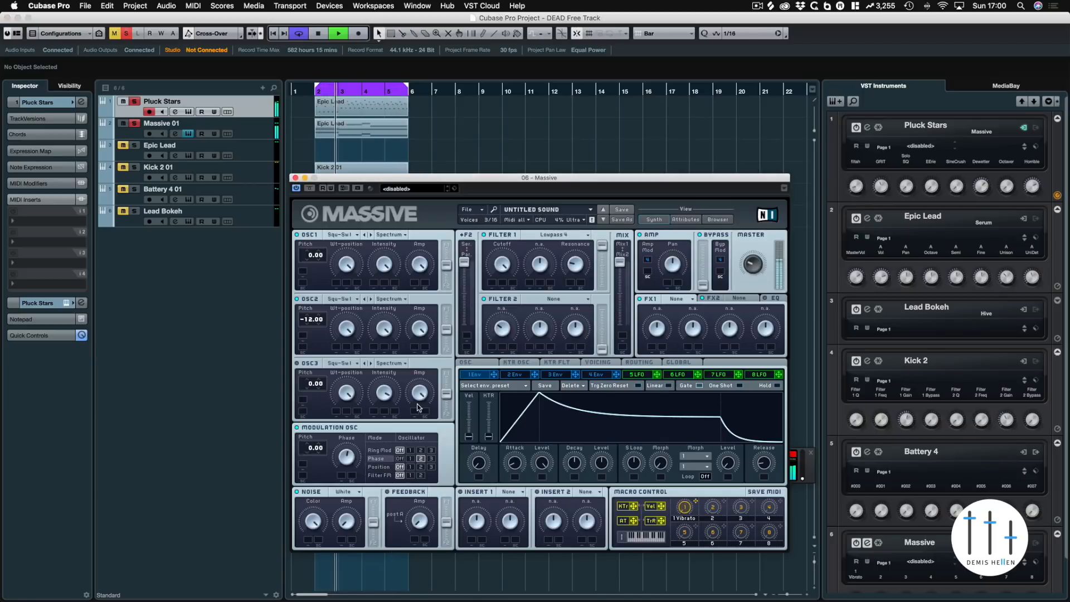
pyautogui.click(134, 167)
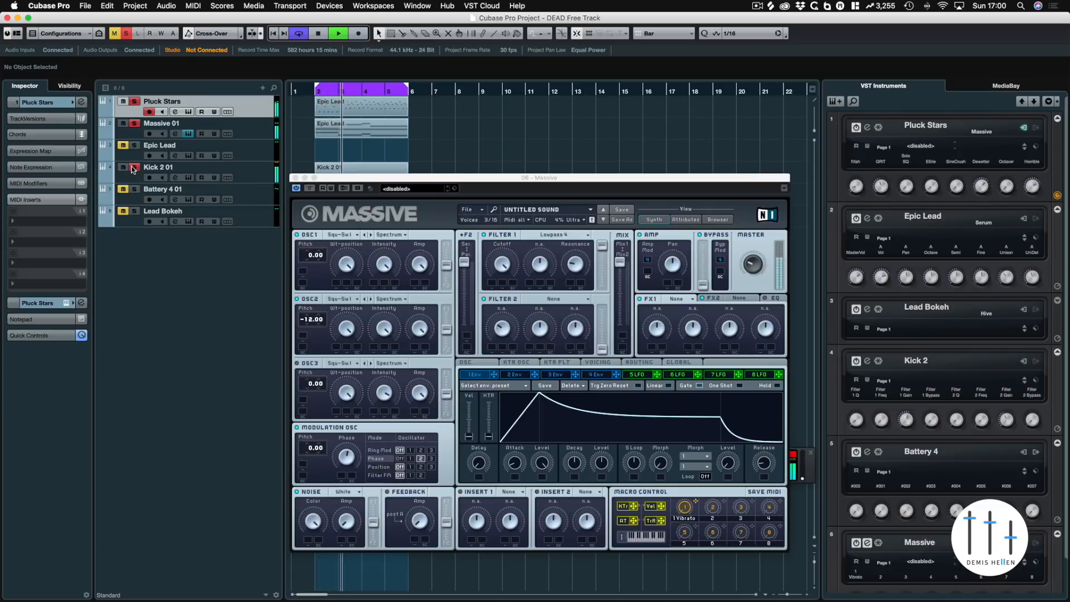
pyautogui.click(134, 167)
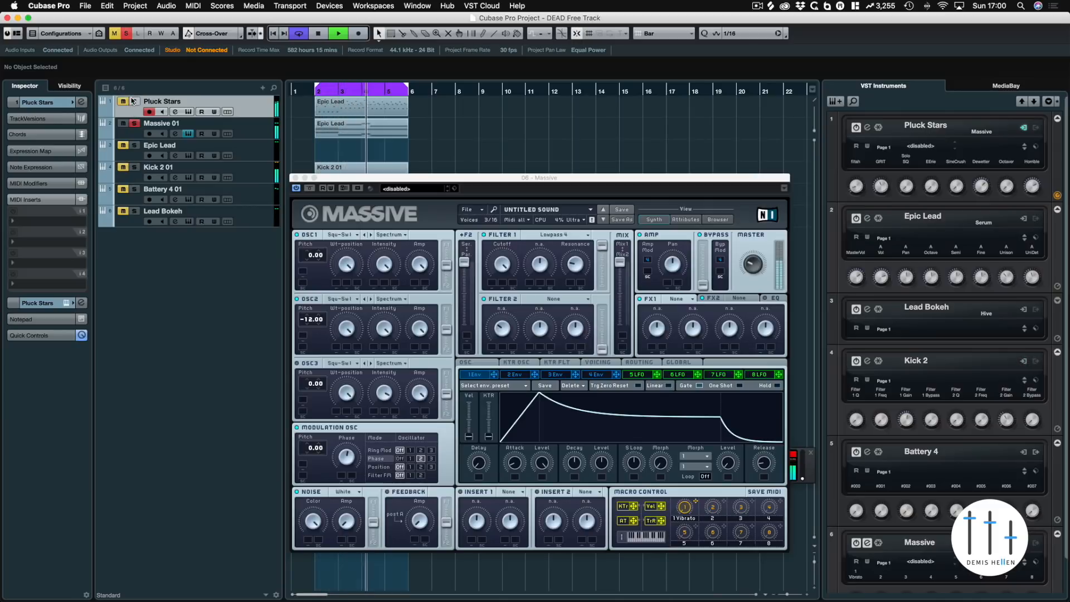
pyautogui.press('space')
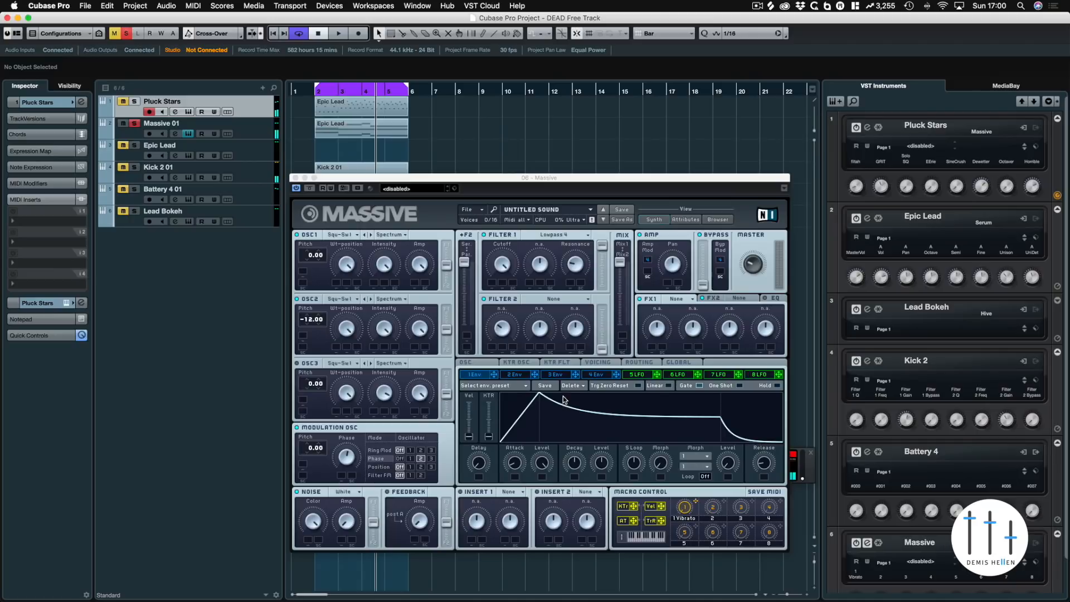
# Set Massive's voicing to 5 unisono voices and enable the Pitch Cutoff spread and the Pan Position spread at full width
pyautogui.click(609, 363)
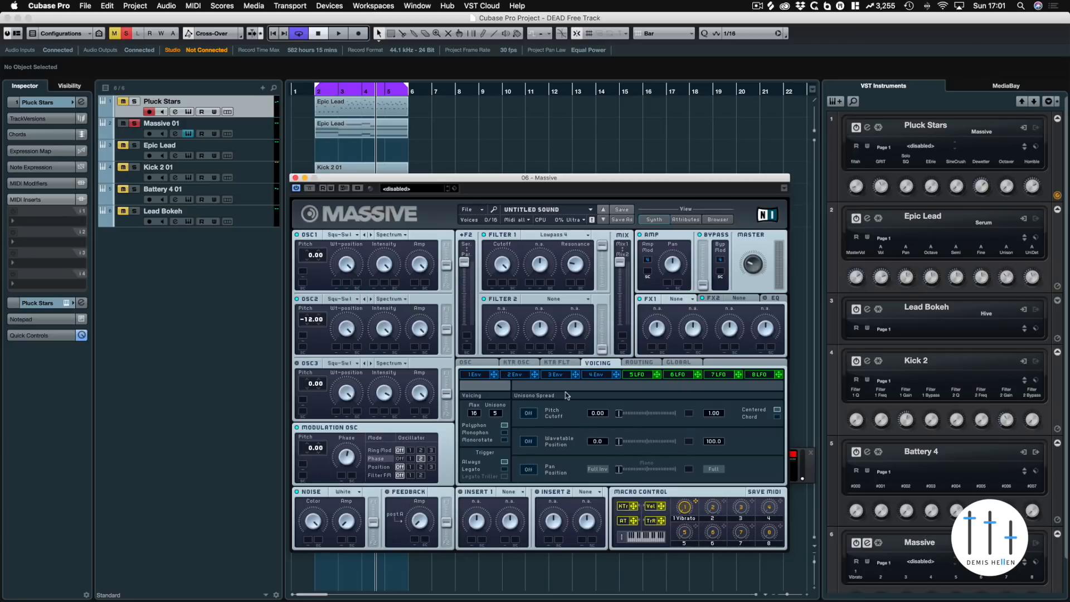
pyautogui.press('space')
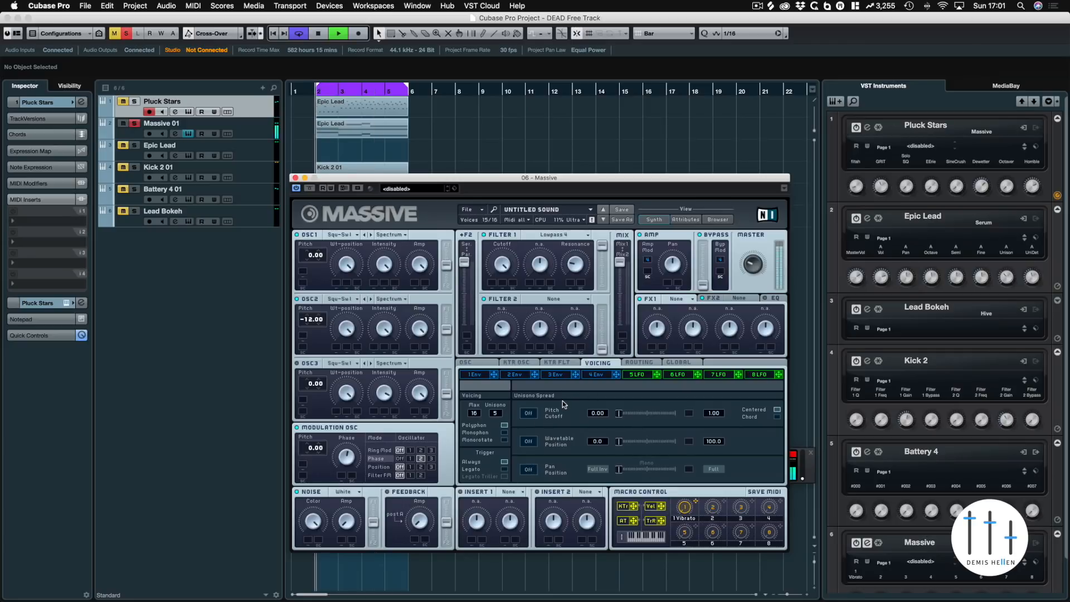
pyautogui.click(529, 413)
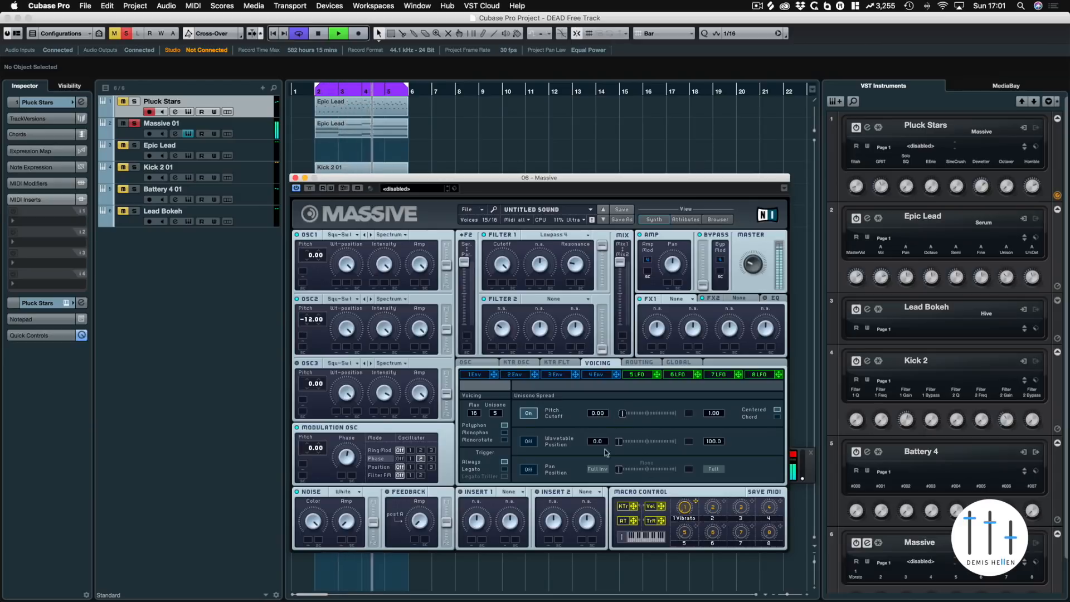
pyautogui.click(621, 470)
pyautogui.moveTo(621, 472); pyautogui.dragTo(721, 472)
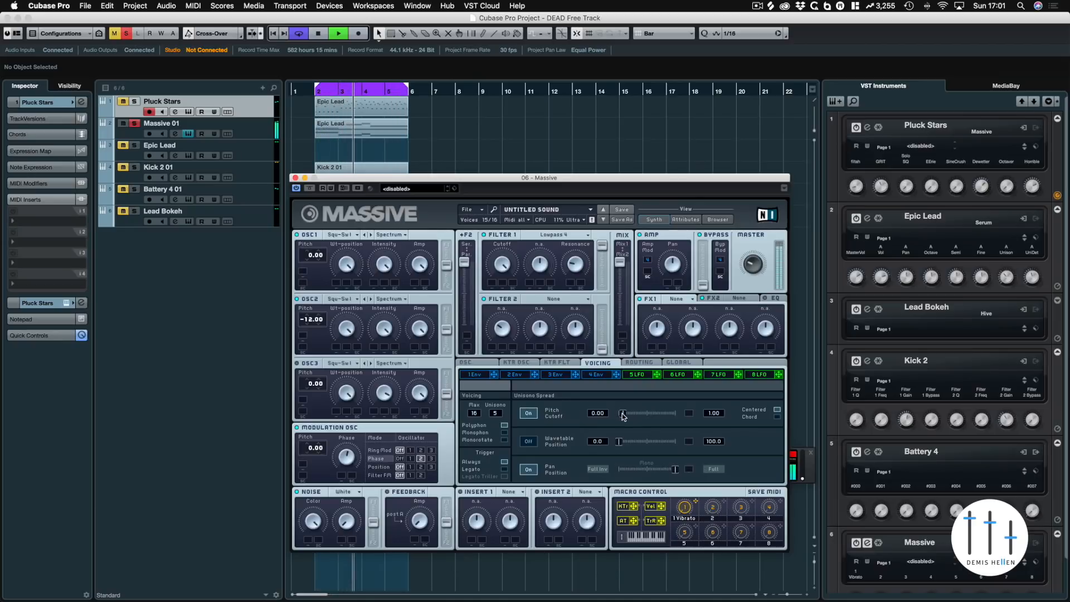
# Load the Hardclipper into Massive's Insert 1 and listen to the effect
pyautogui.click(478, 362)
pyautogui.click(516, 492)
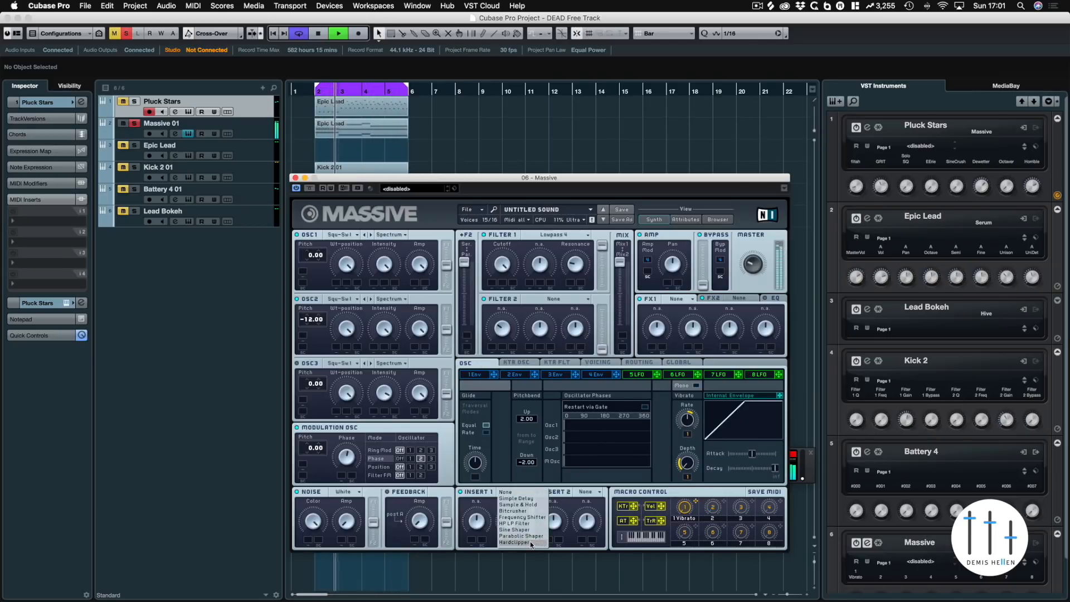
pyautogui.click(530, 541)
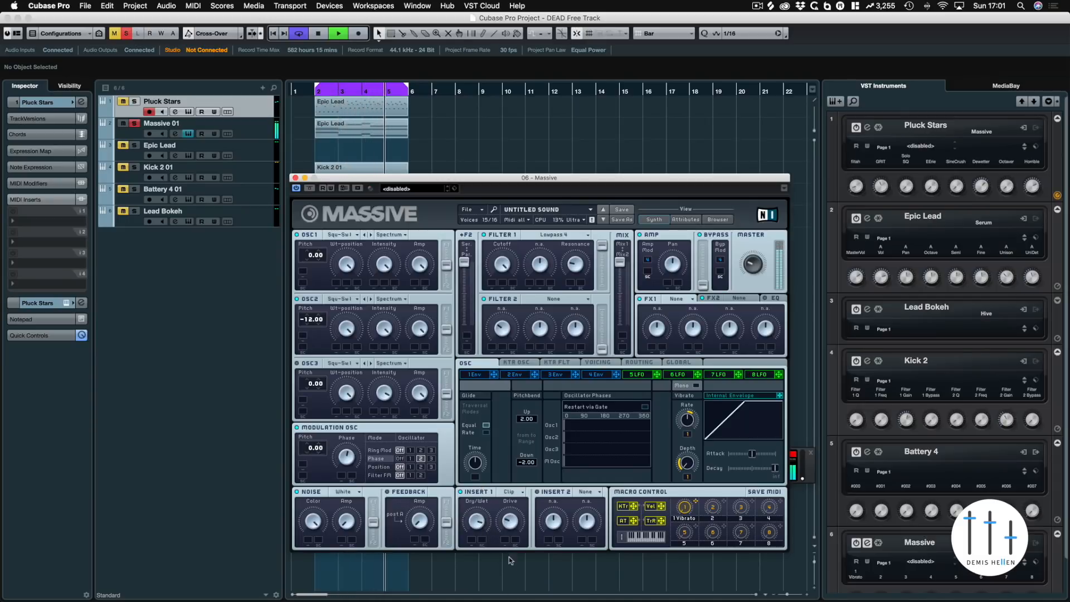
pyautogui.press('space')
# Load the Parabolic Shaper into Massive's Insert 2 and move the plug-in window up clear of the transport while playing
pyautogui.click(588, 491)
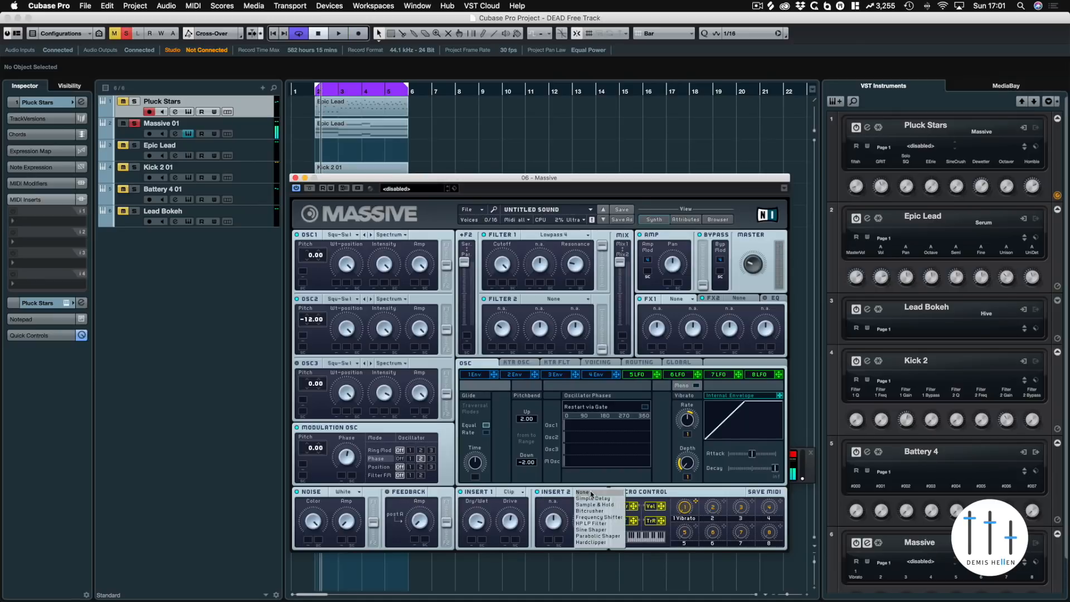
pyautogui.click(599, 537)
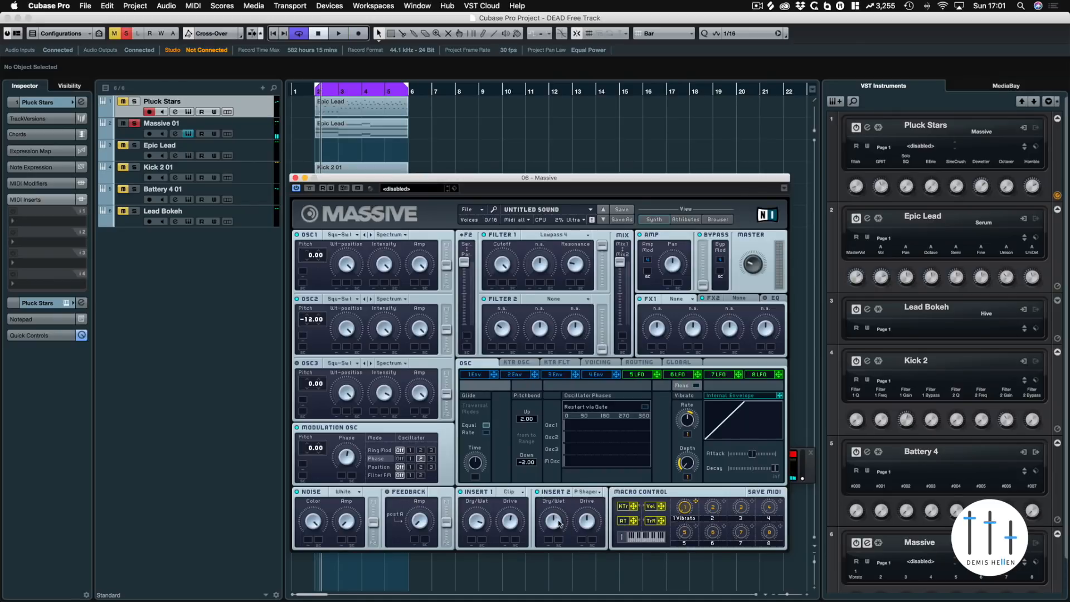
pyautogui.press('space')
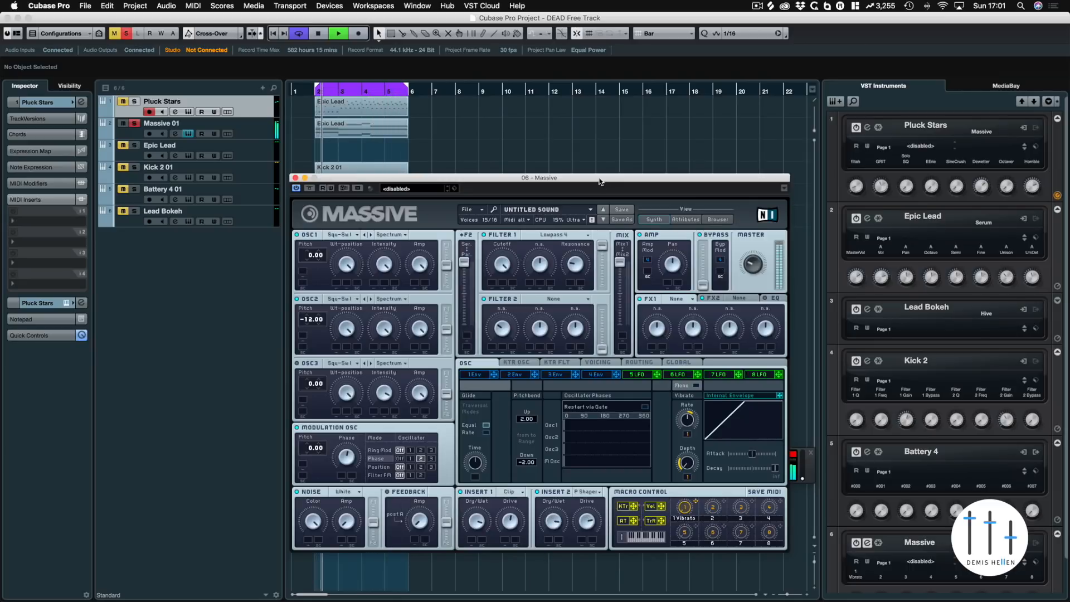
pyautogui.moveTo(599, 181); pyautogui.dragTo(542, 127)
pyautogui.click(533, 438)
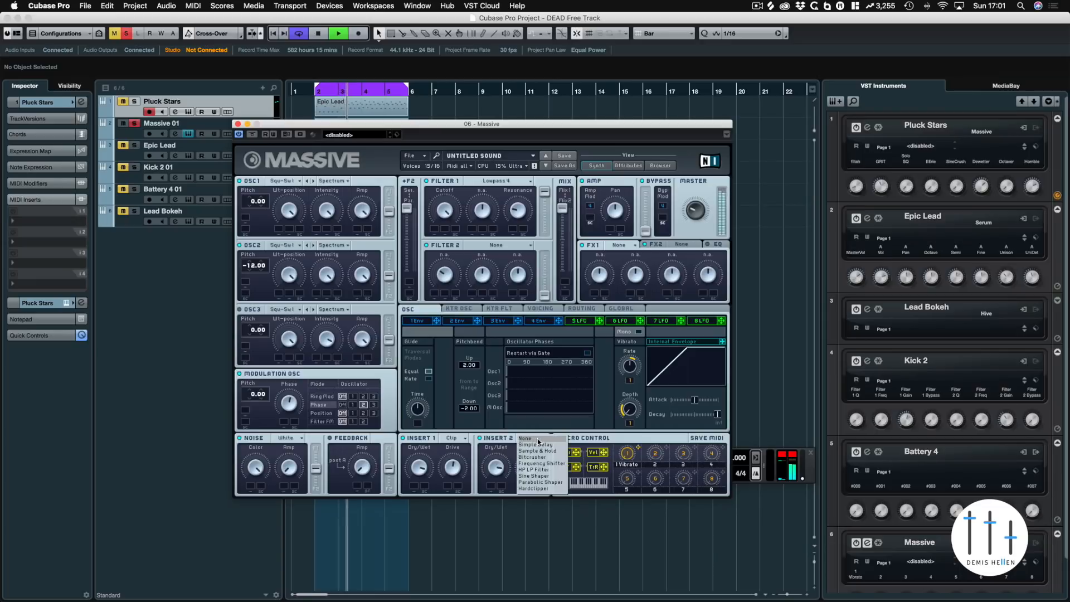
pyautogui.click(540, 482)
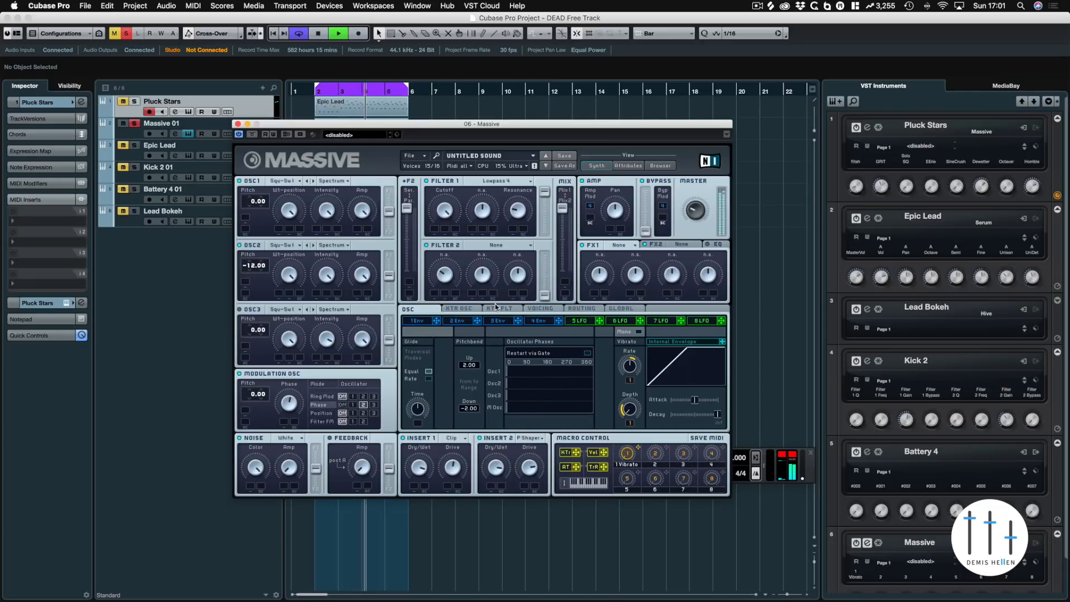
# Route Insert 2 ahead of Filter 1 and keep Insert 1 directly after Filter 1 in Massive's signal path
pyautogui.click(630, 310)
pyautogui.click(594, 309)
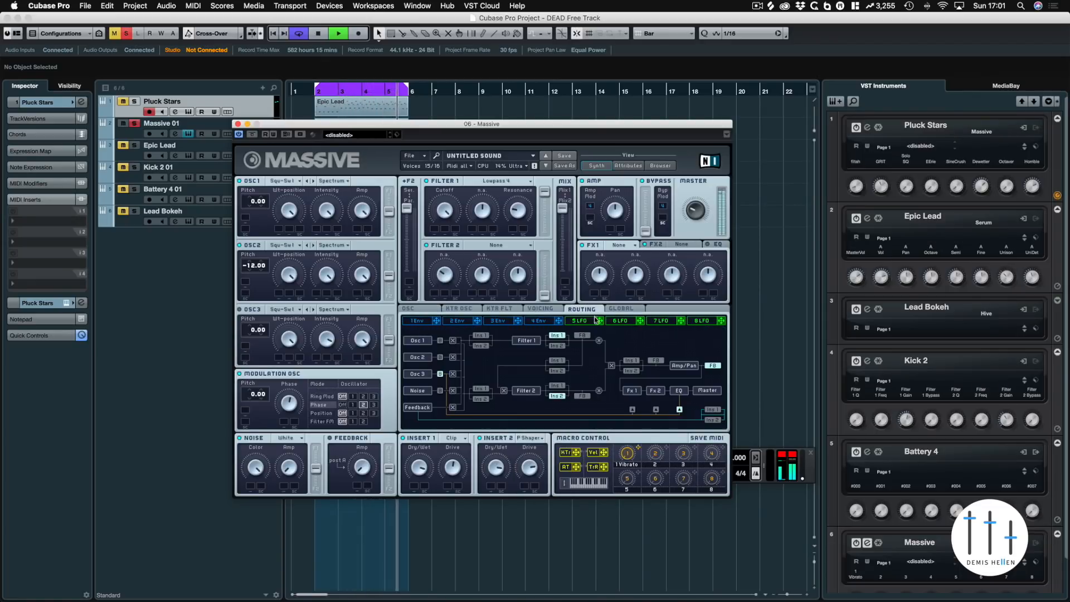
pyautogui.click(557, 346)
pyautogui.click(556, 335)
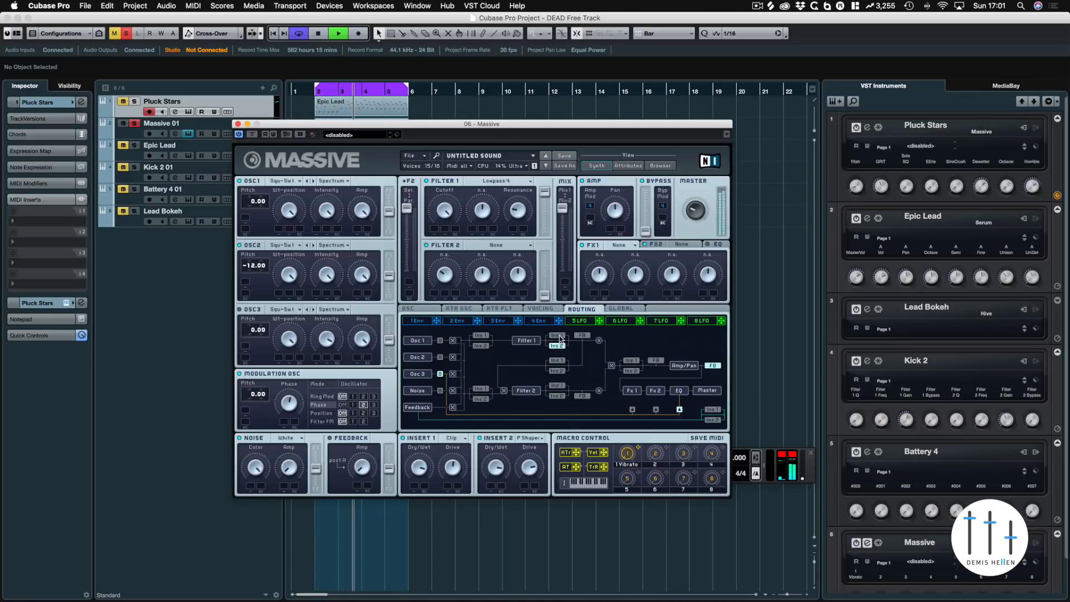
pyautogui.click(582, 335)
pyautogui.click(582, 335)
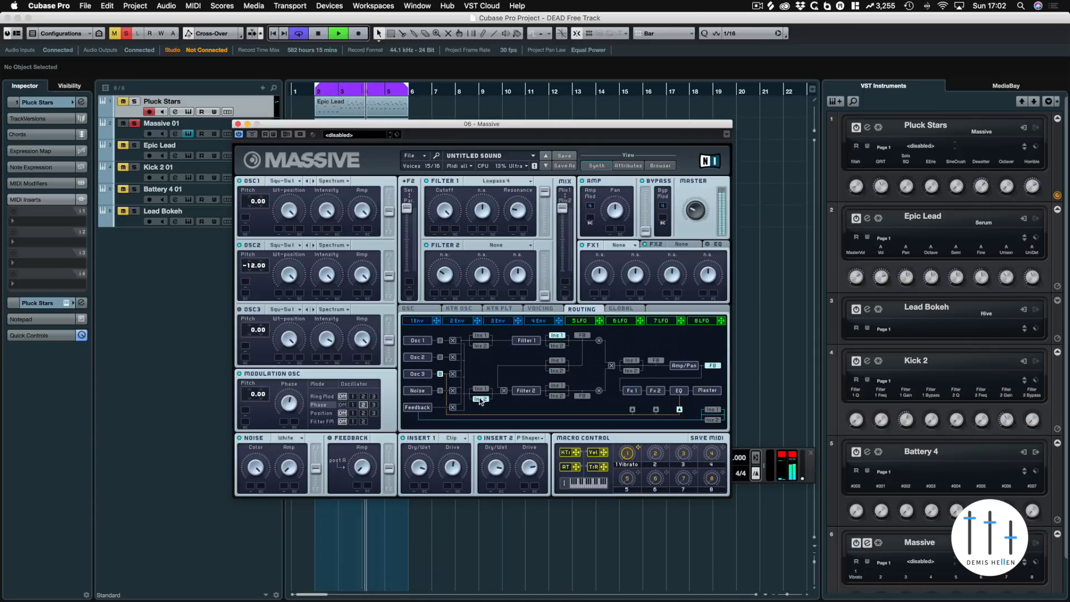
pyautogui.press('space')
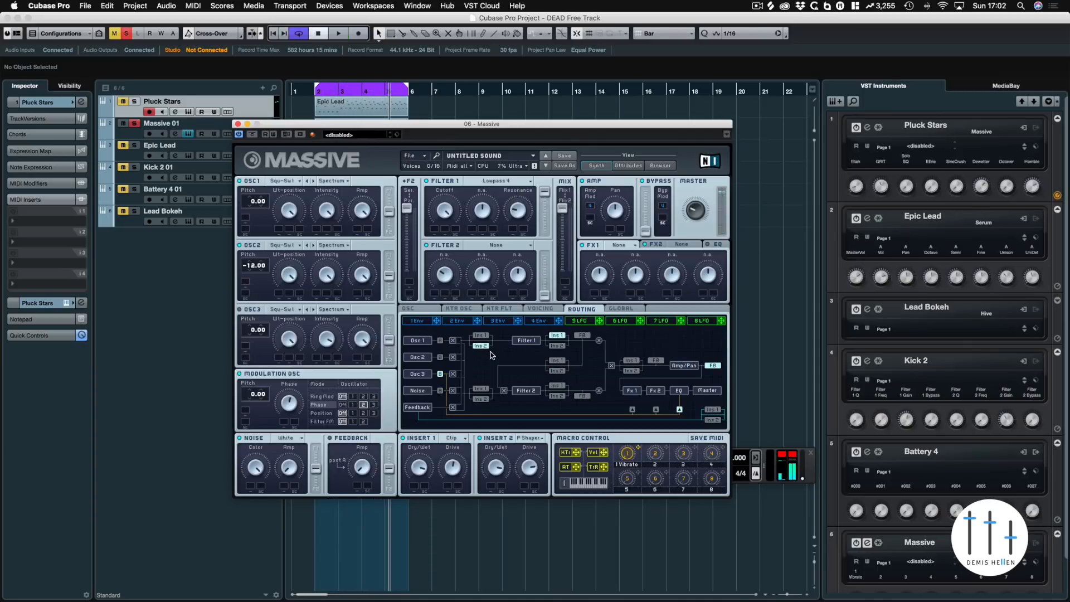
# Review the insert settings and their routing around Filter 1, and listen to the Massive 01 sound
pyautogui.click(420, 310)
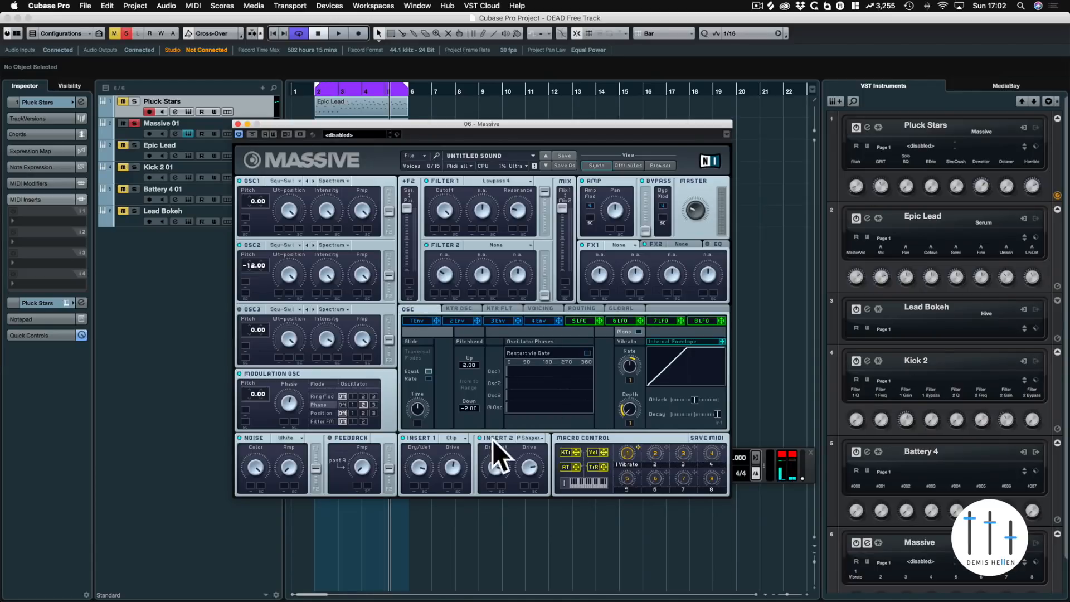
pyautogui.click(587, 309)
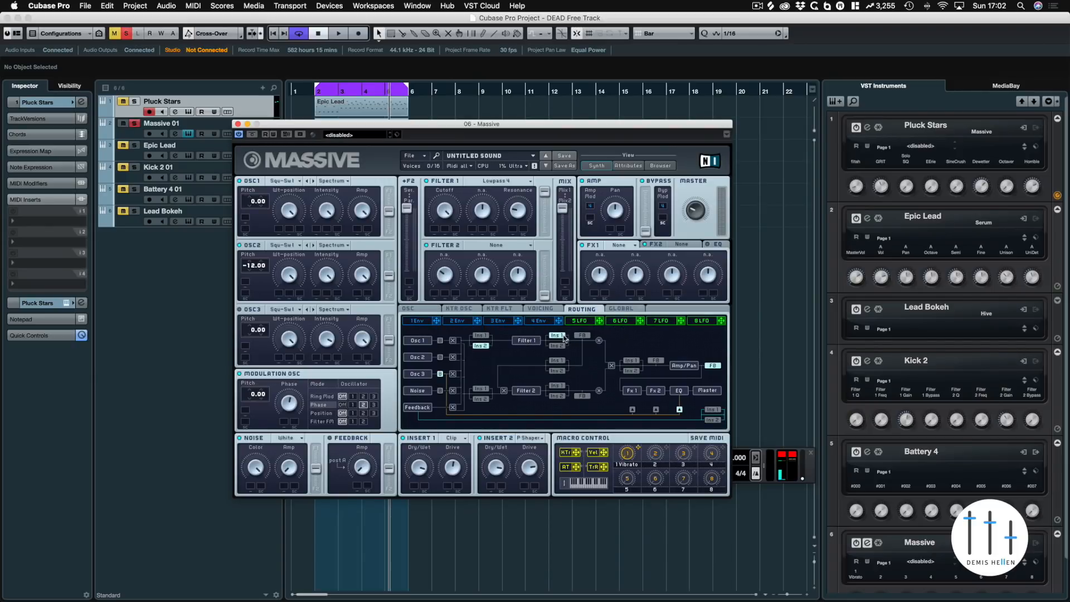
pyautogui.press('space')
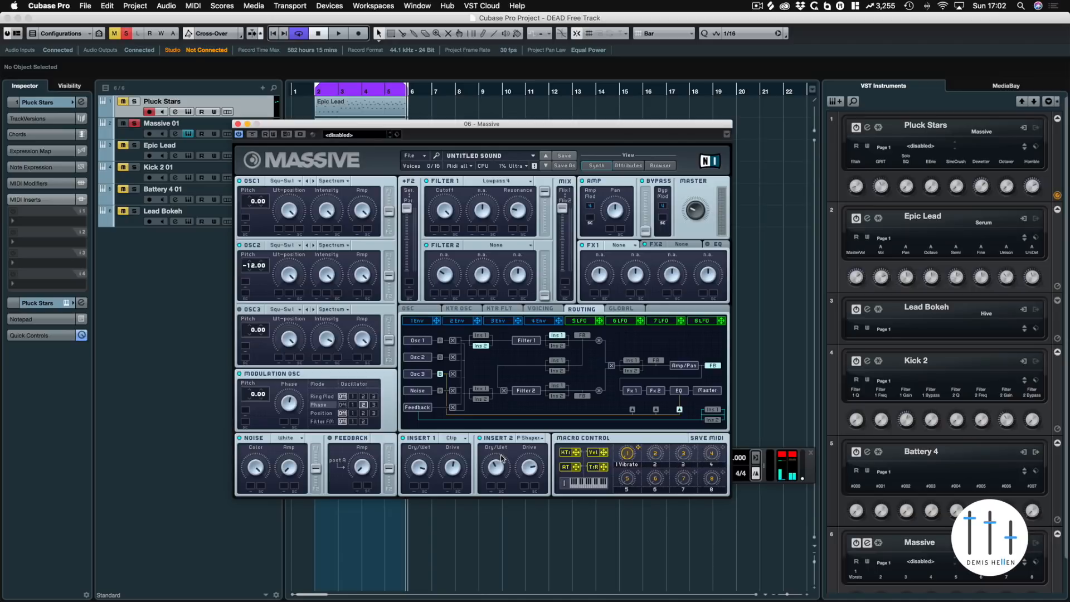
pyautogui.press('space')
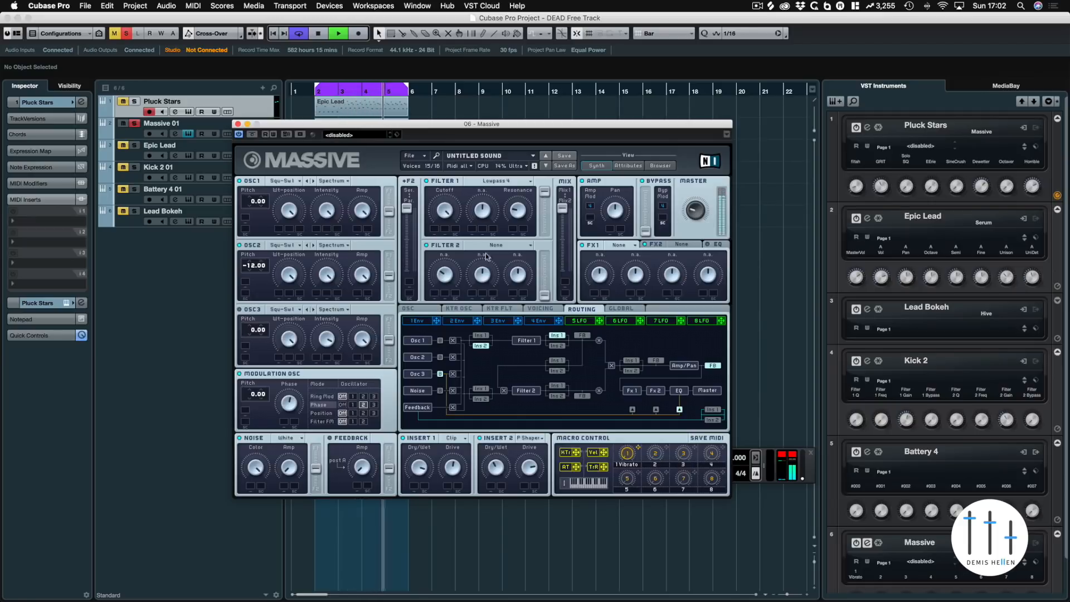
pyautogui.press('space')
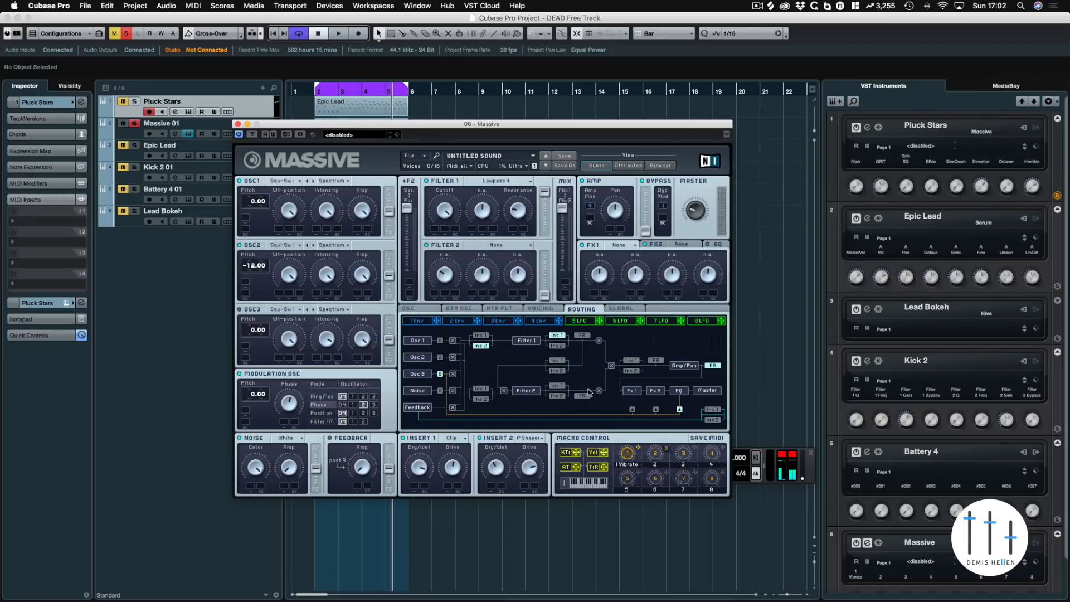
# Assign Macro 2 to Filter 1's cutoff and resonance and name the macro Filter1
pyautogui.press('space')
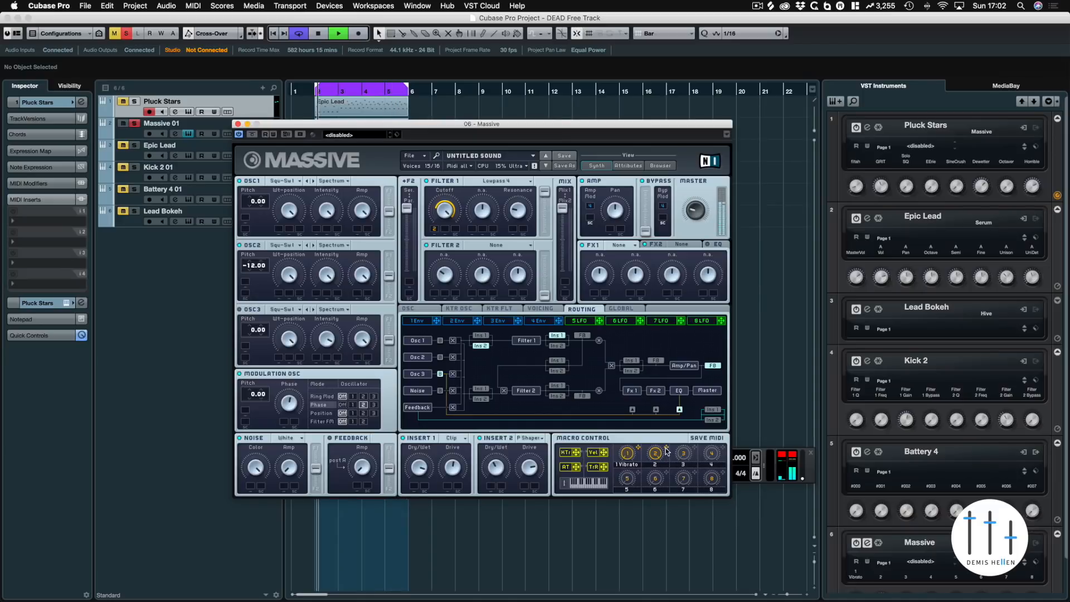
pyautogui.moveTo(667, 450); pyautogui.dragTo(513, 229)
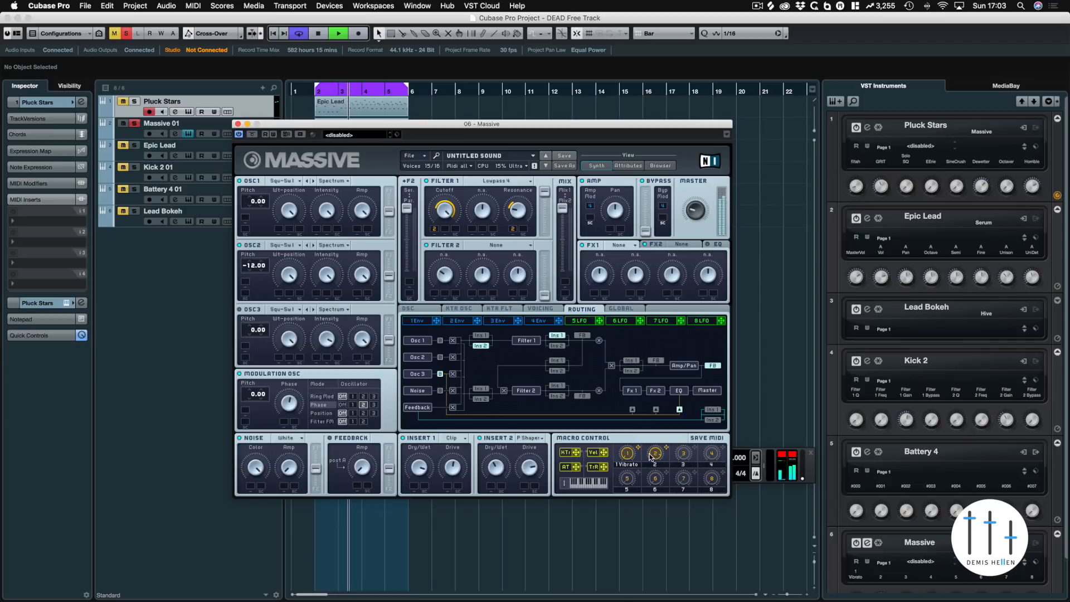
pyautogui.press('space')
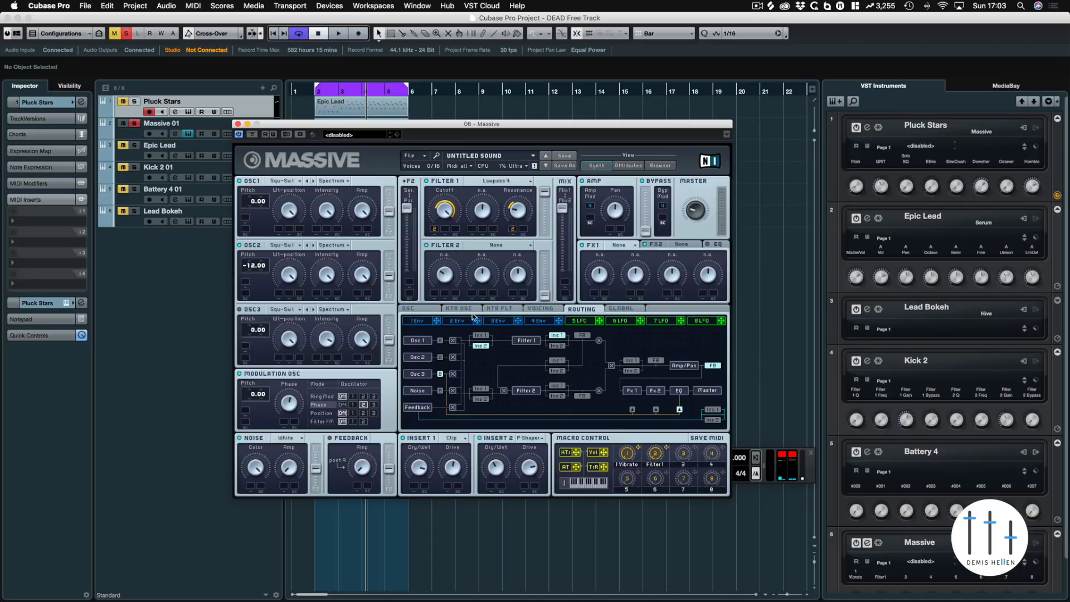
pyautogui.click(410, 308)
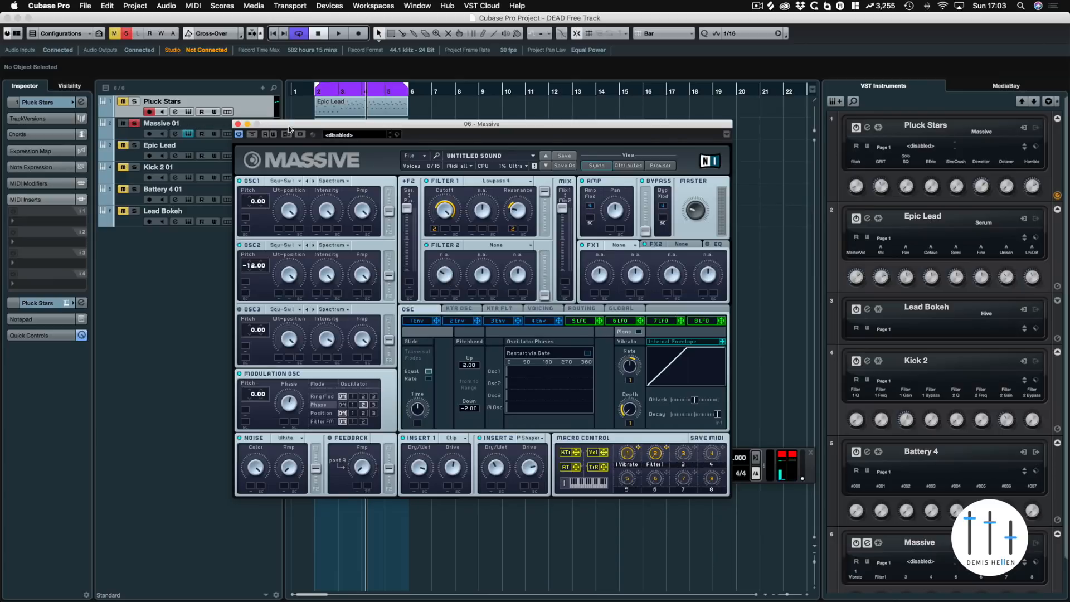
# Close the Massive window, clear all track solos and play the full arrangement from the start of the loop
pyautogui.click(237, 124)
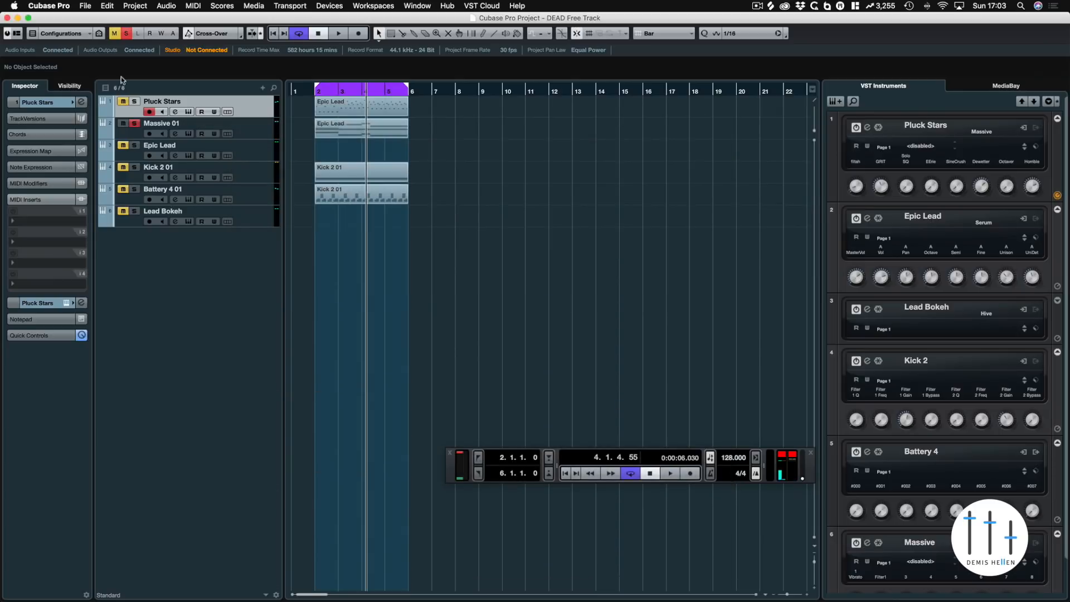
pyautogui.click(128, 34)
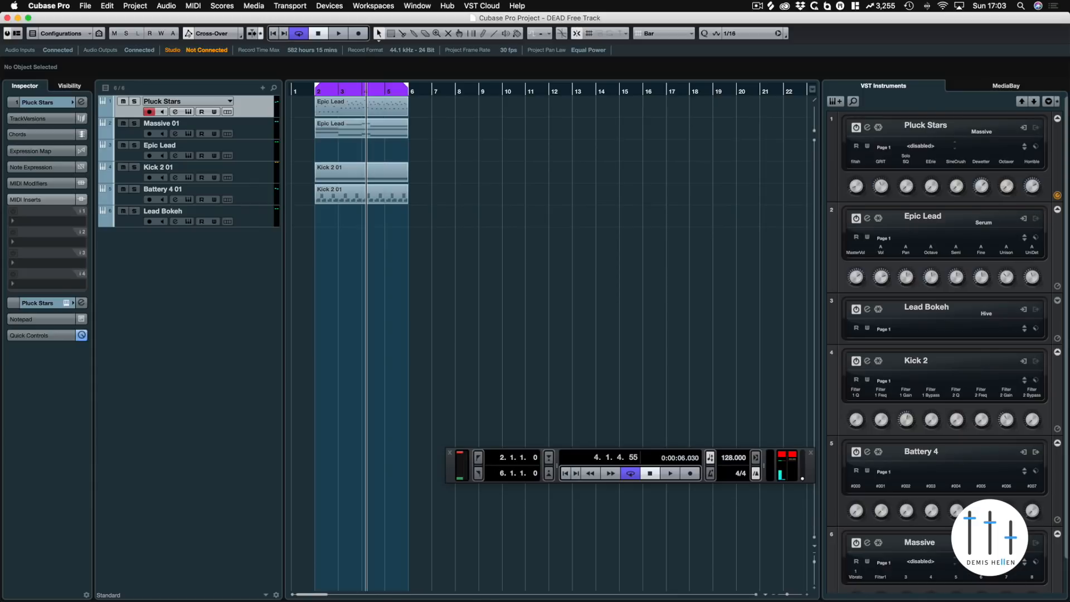
pyautogui.press('space')
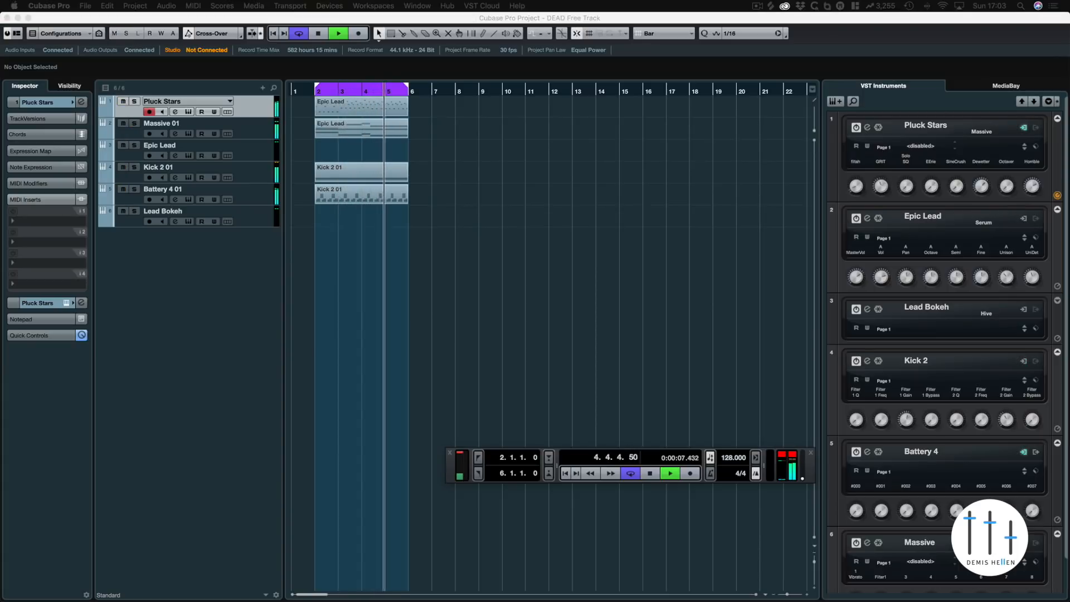
pyautogui.press('space')
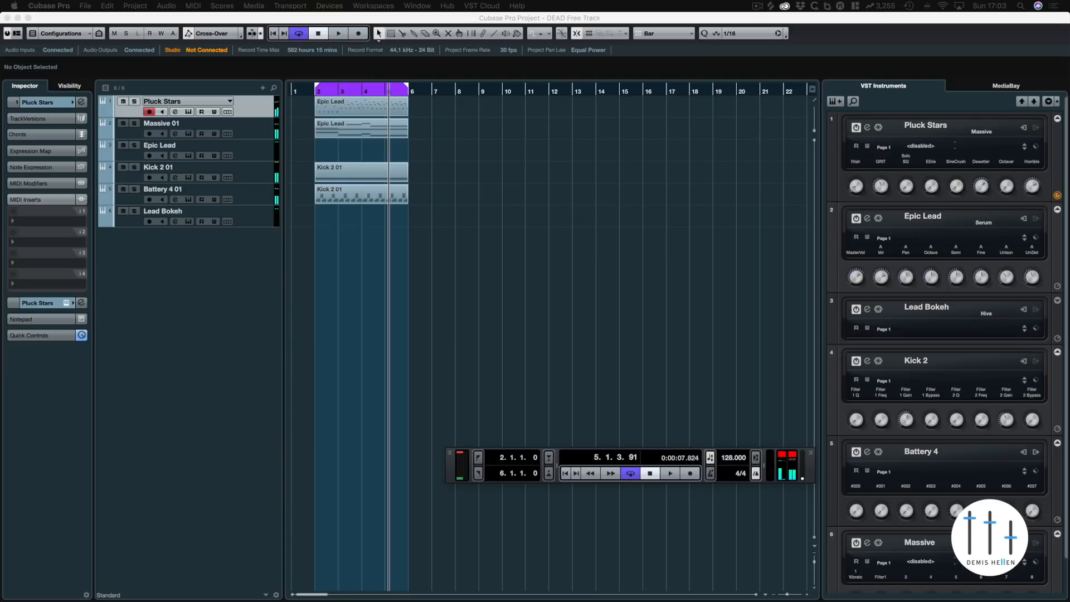
pyautogui.press('KP_1')
pyautogui.press('space')
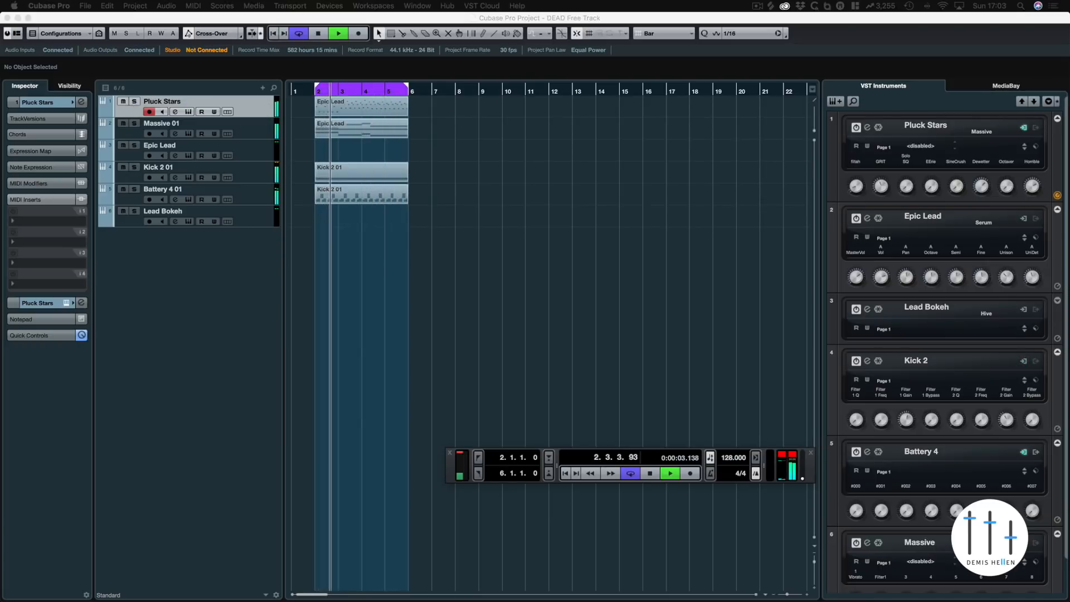
# Listen to Pluck Stars on its own for a moment, return to the full mix and stop playback
pyautogui.click(134, 102)
pyautogui.click(134, 102)
pyautogui.press('space')
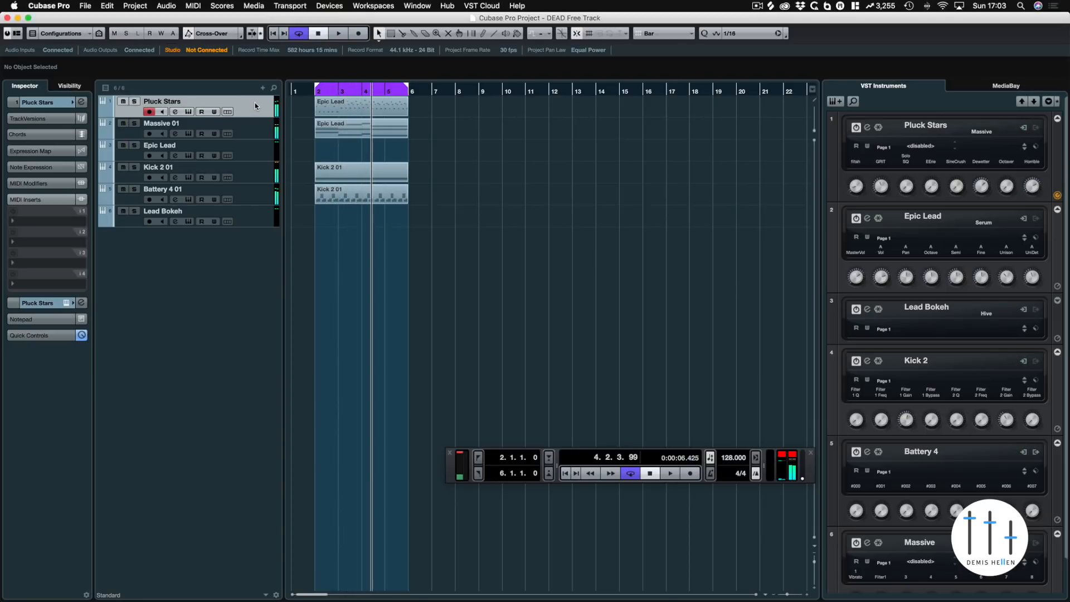
# Add a new Massive instrument track and copy the Epic Lead clip from the Pluck Stars track onto it
pyautogui.click(835, 101)
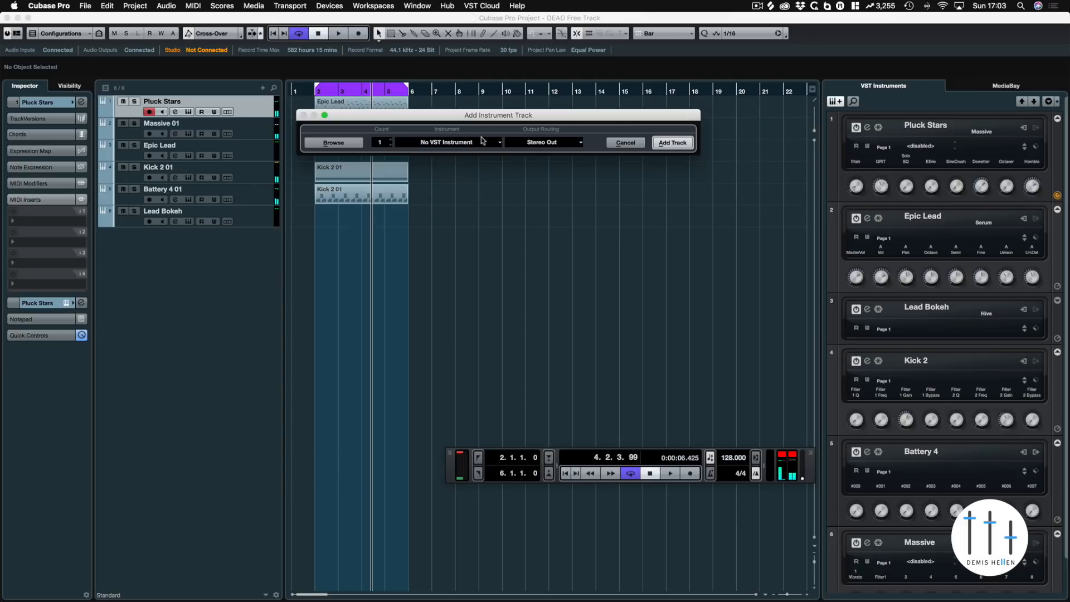
pyautogui.click(479, 142)
pyautogui.click(427, 290)
pyautogui.click(673, 142)
pyautogui.moveTo(522, 93); pyautogui.dragTo(524, 199)
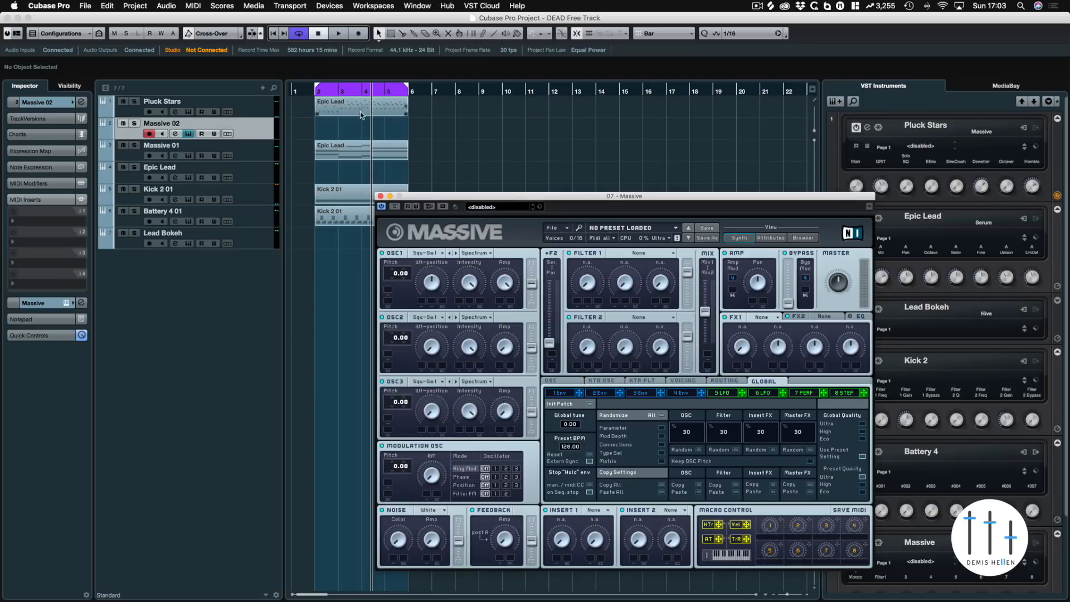
pyautogui.moveTo(354, 109); pyautogui.dragTo(354, 130)
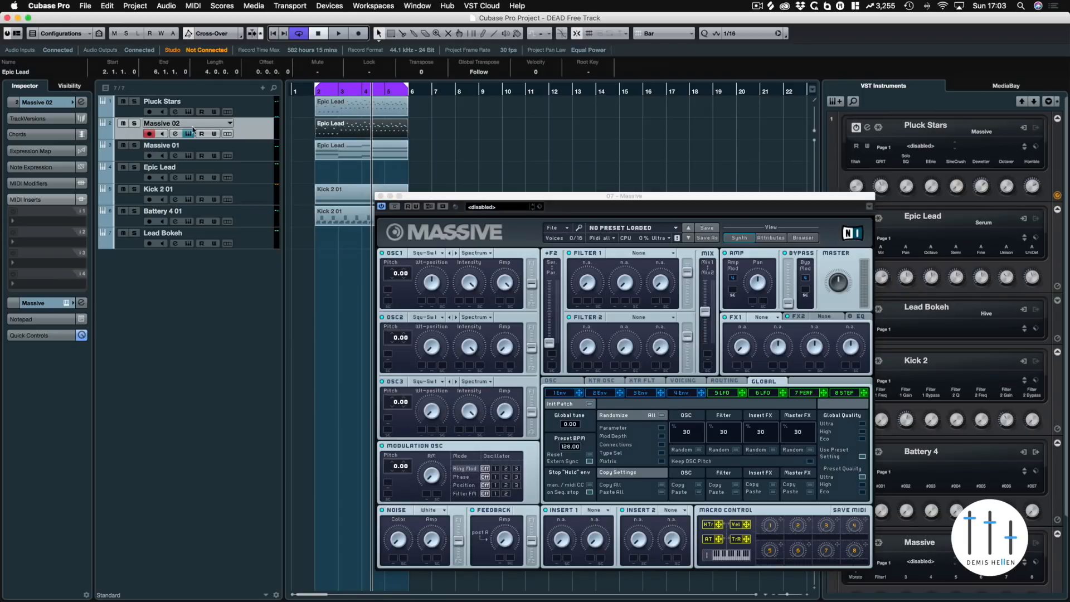
# Solo the Massive 02 track, set its oscillator 2 pitch to -12.00 and play the melody
pyautogui.click(134, 123)
pyautogui.press('space')
pyautogui.moveTo(557, 196); pyautogui.dragTo(486, 137)
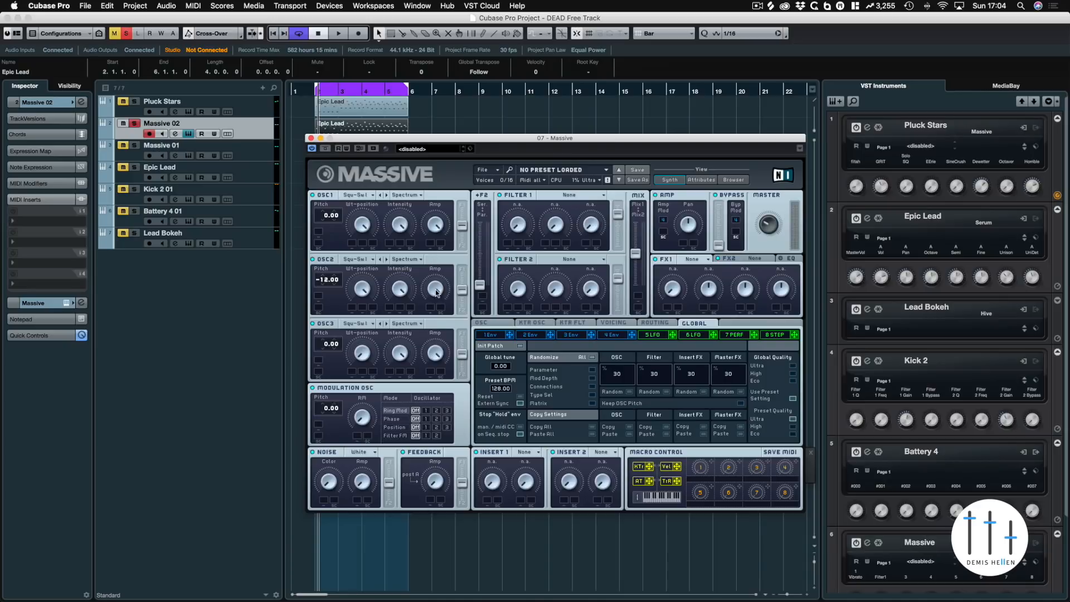
pyautogui.press('space')
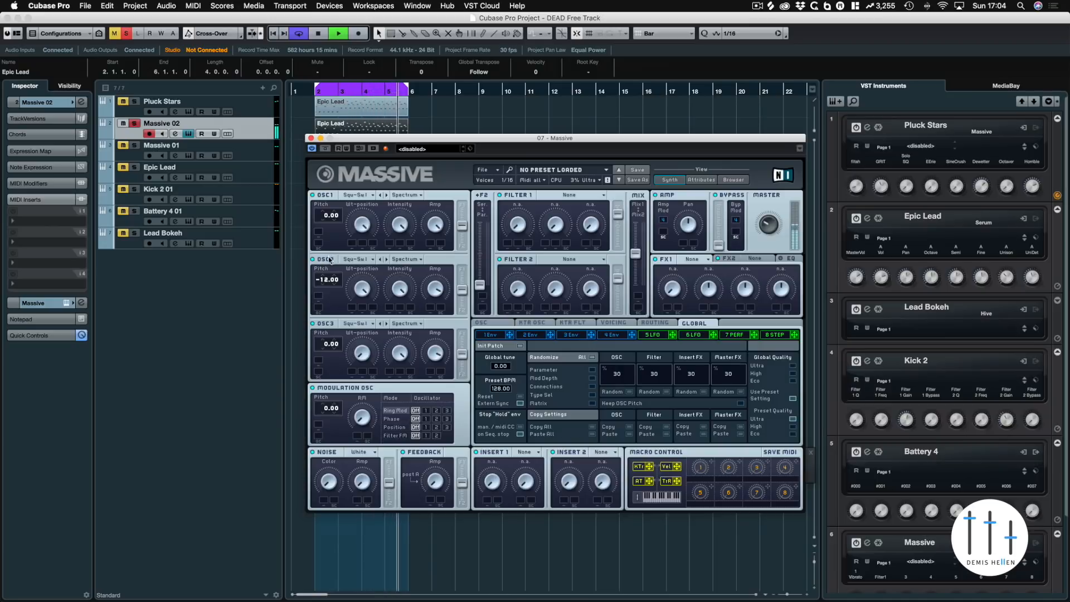
# Apply Phase modulation to oscillator 2 and raise the serial/parallel filter routing fader in the new Massive
pyautogui.click(438, 419)
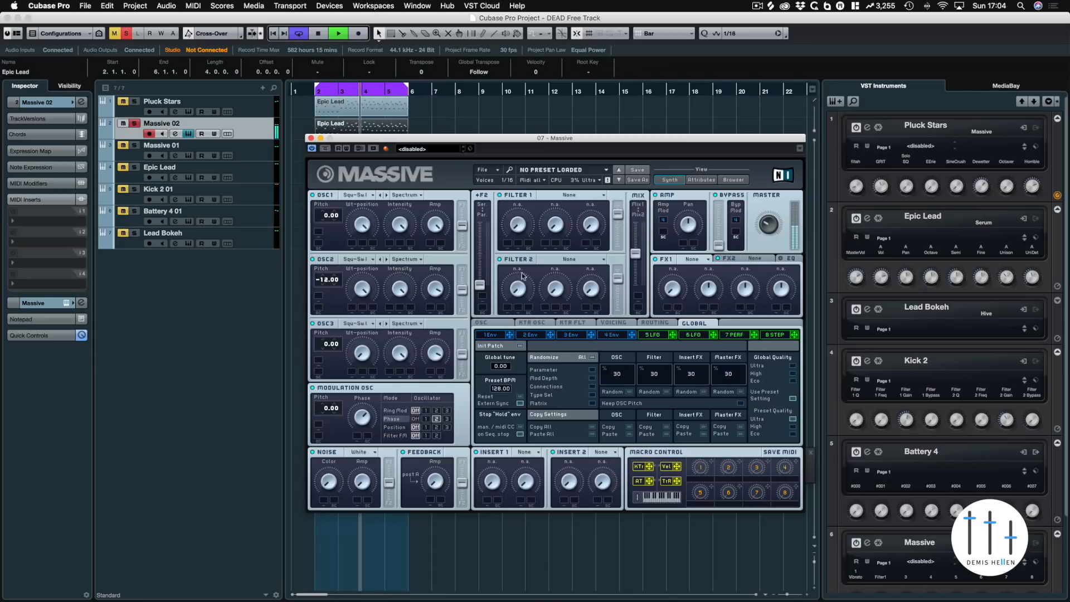
pyautogui.moveTo(483, 288); pyautogui.dragTo(522, 191)
pyautogui.press('space')
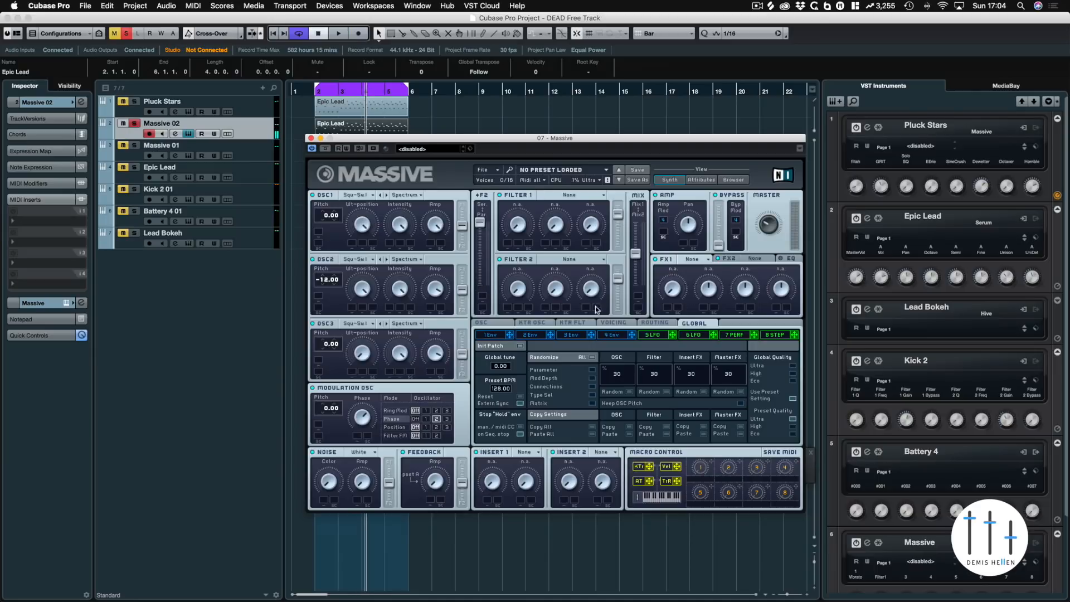
# Raise Envelope 4's decay level to maximum and listen to the melody
pyautogui.click(616, 335)
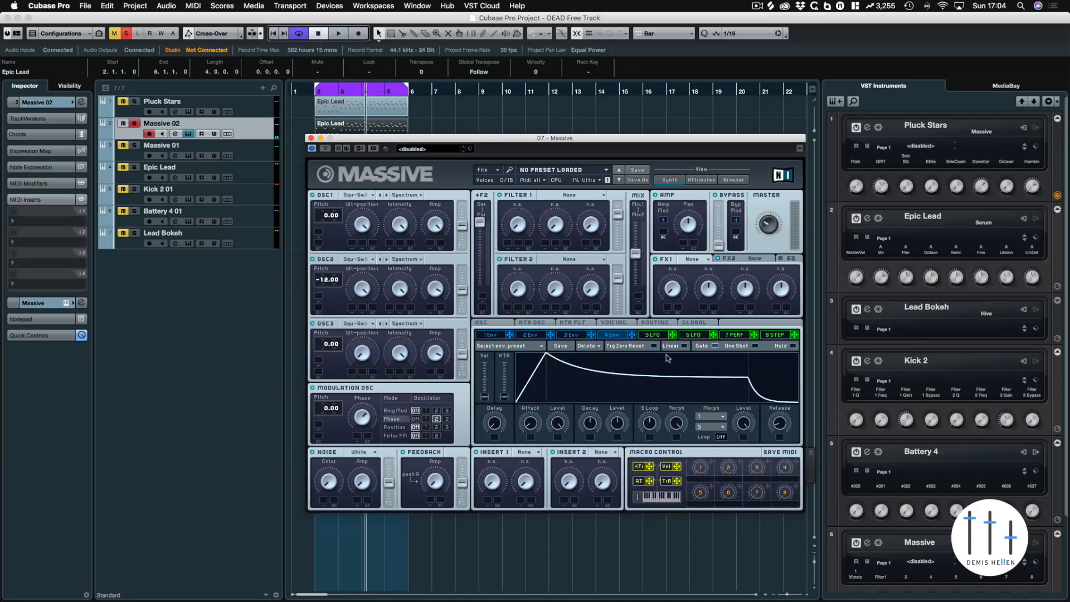
pyautogui.moveTo(617, 423); pyautogui.dragTo(617, 404)
pyautogui.press('space')
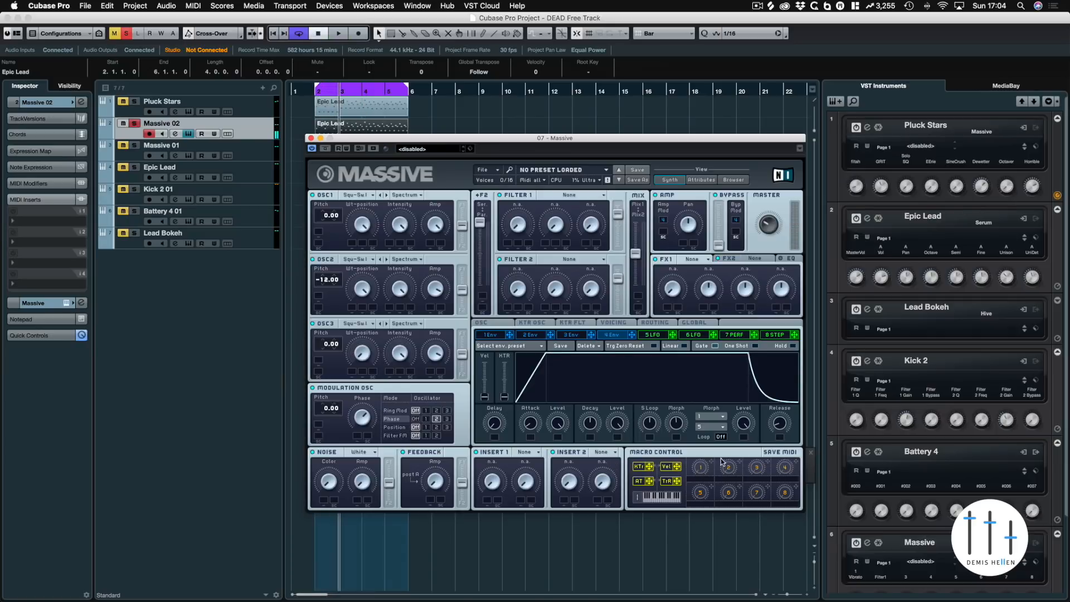
# Set Filter 1 to Lowpass 4 with macro 1 modulating its cutoff, and play the melody
pyautogui.click(557, 196)
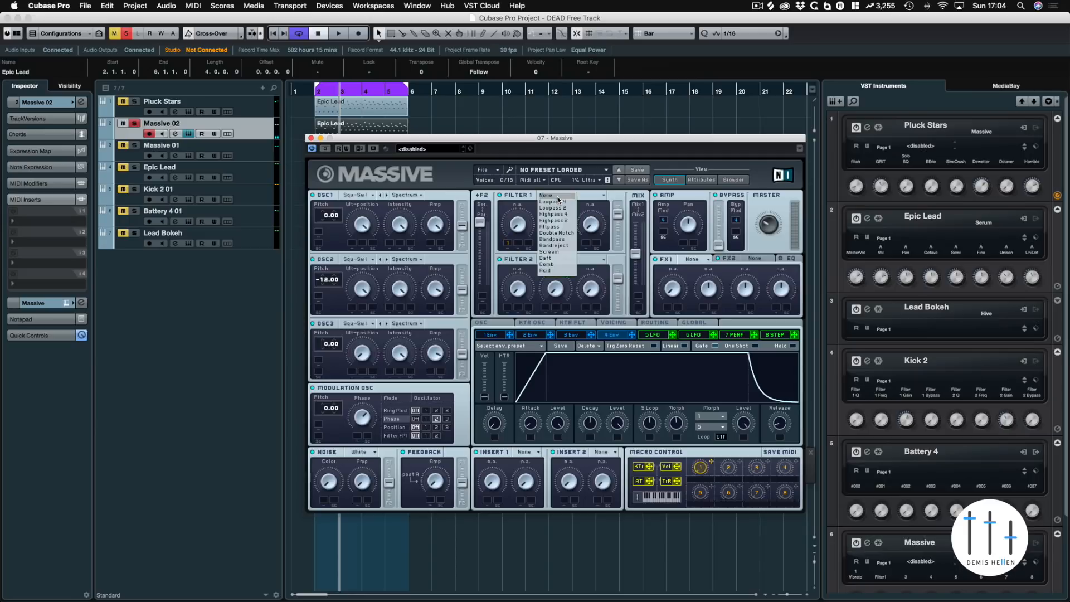
pyautogui.click(558, 203)
pyautogui.press('space')
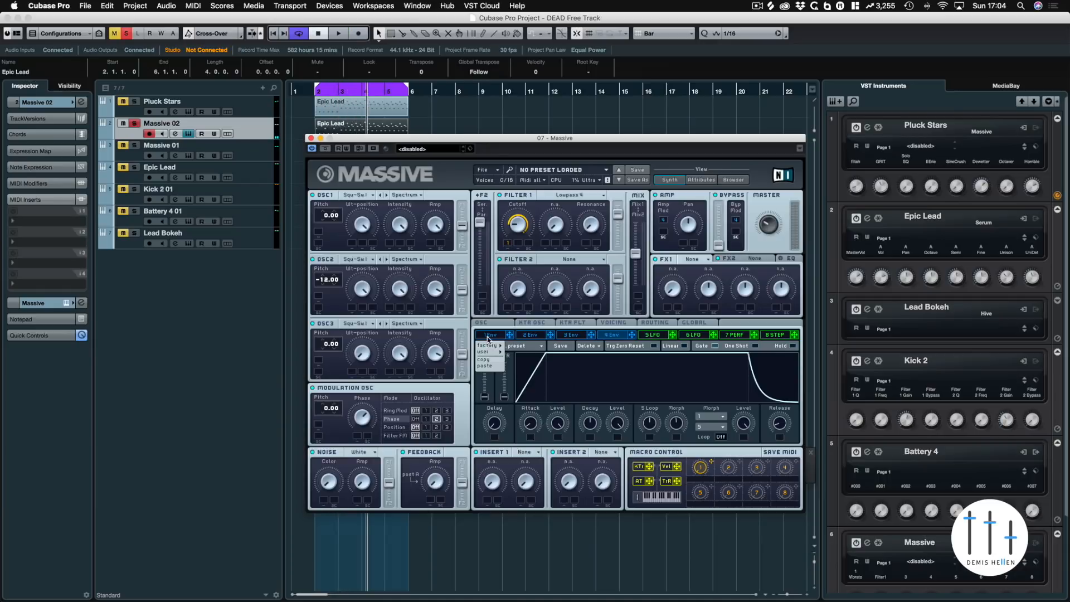
# Modulate the Filter 1 cutoff with Envelope 1, lower that envelope's decay level to minimum and play the melody
pyautogui.click(503, 335)
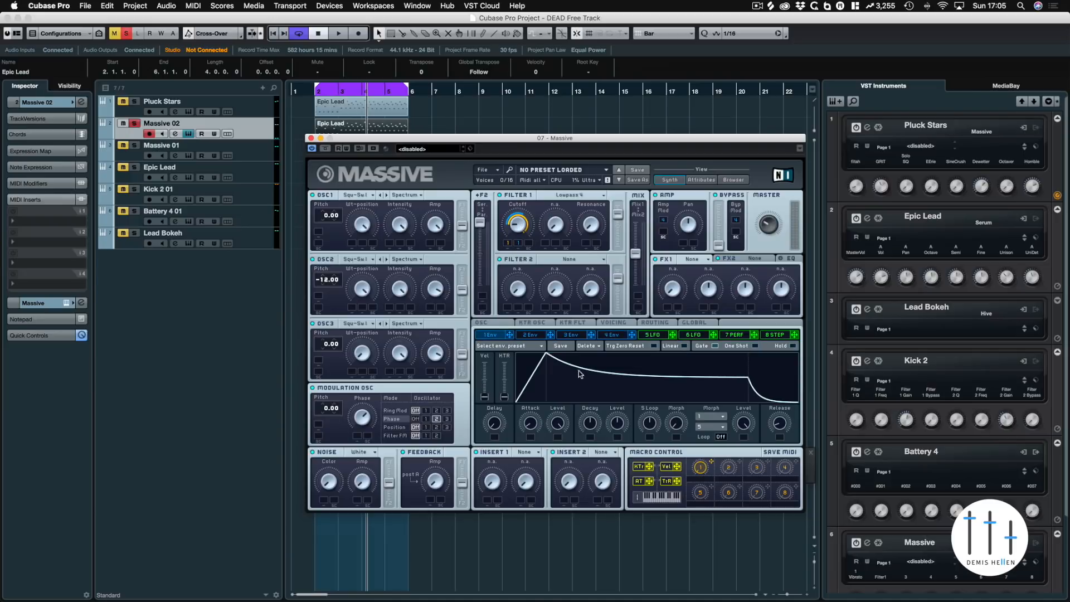
pyautogui.moveTo(614, 429); pyautogui.dragTo(590, 429)
pyautogui.press('space')
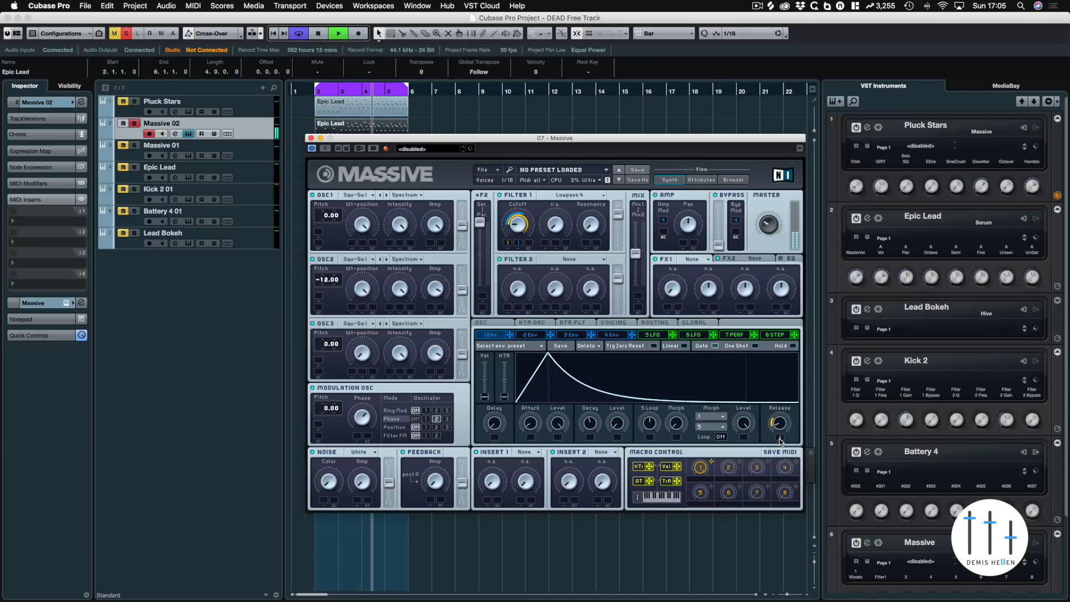
# Remove the macro 1 assignment from Envelope 1's release, assign it to Envelope 4's release instead and play the melody
pyautogui.press('space')
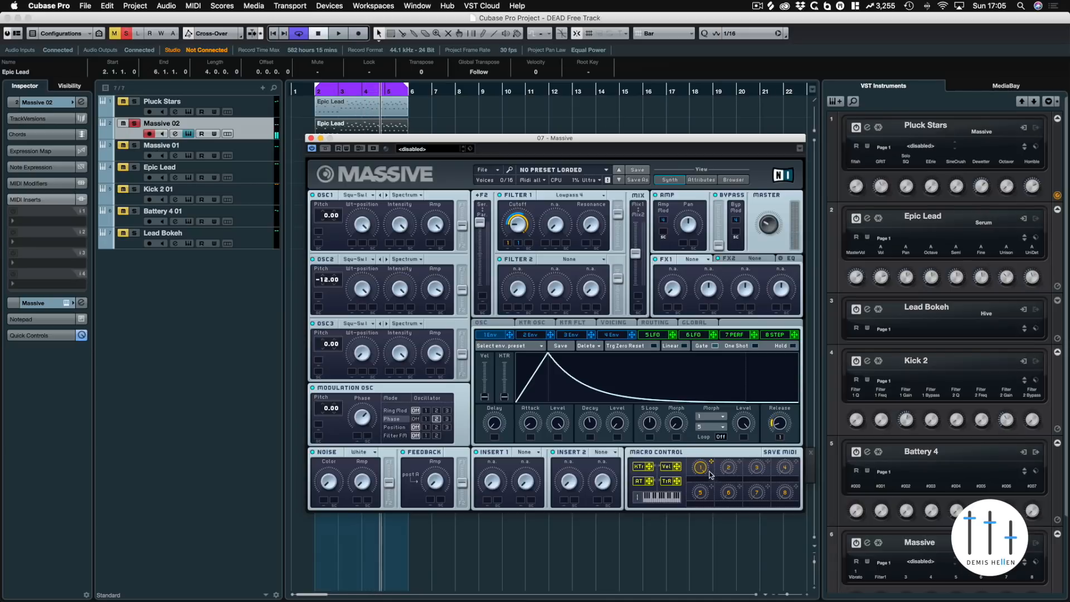
pyautogui.rightClick(779, 438)
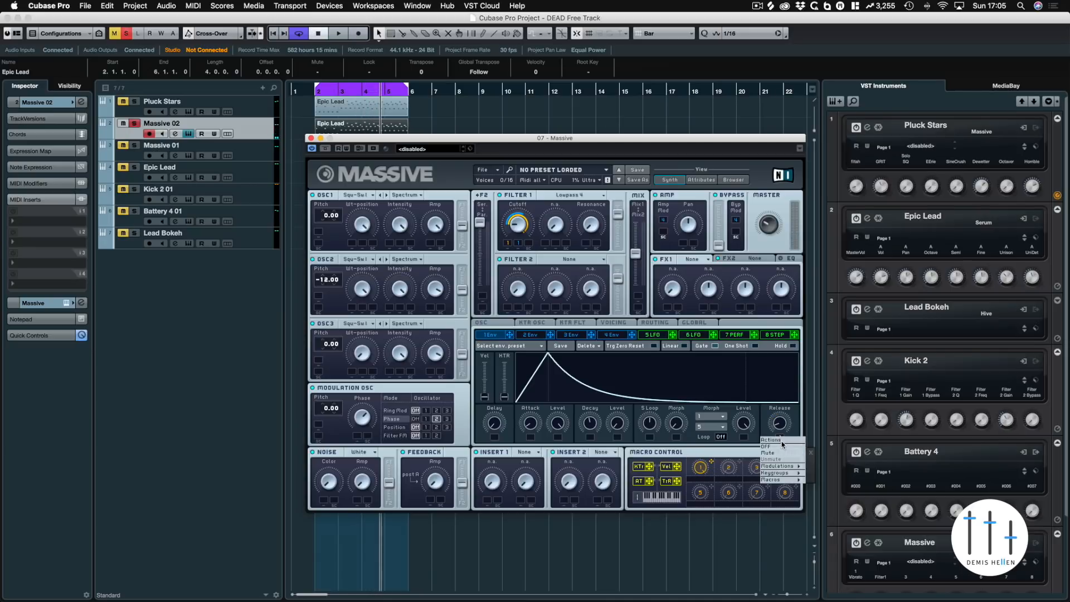
pyautogui.click(780, 448)
pyautogui.click(611, 335)
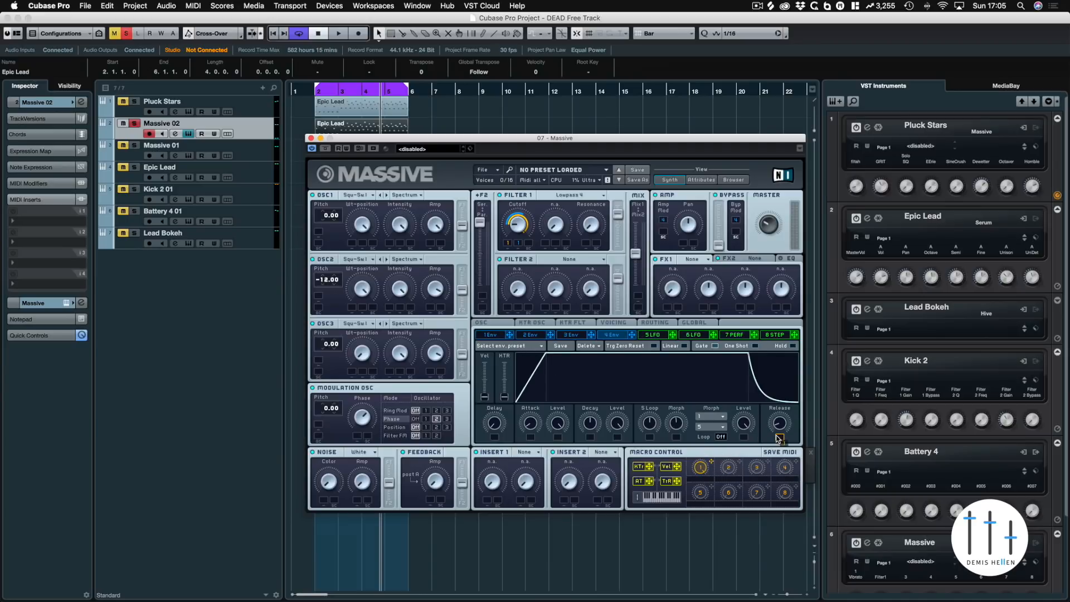
pyautogui.moveTo(779, 439); pyautogui.dragTo(779, 438)
pyautogui.press('space')
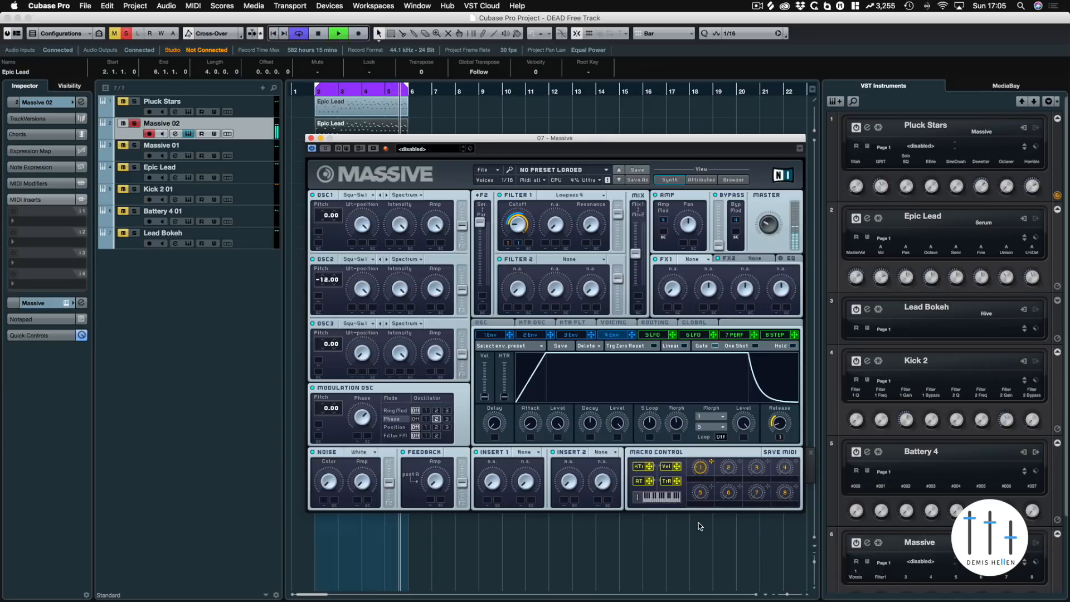
# Set FX1 to Reverb and FX2 to the synced delay, and switch on the EQ with a raised high shelf
pyautogui.click(703, 260)
pyautogui.click(702, 285)
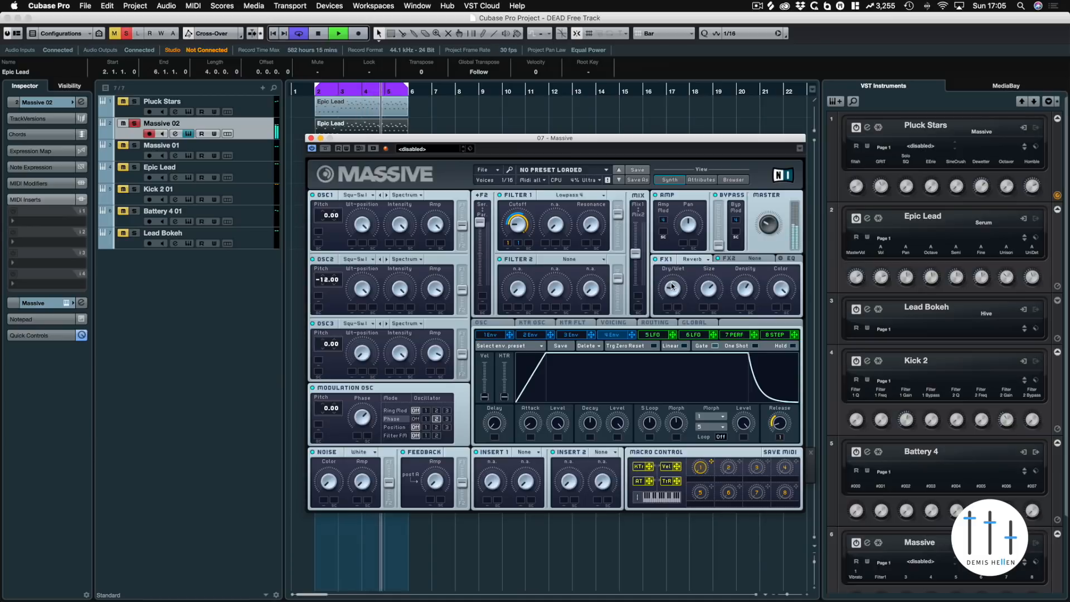
pyautogui.click(752, 258)
pyautogui.click(754, 343)
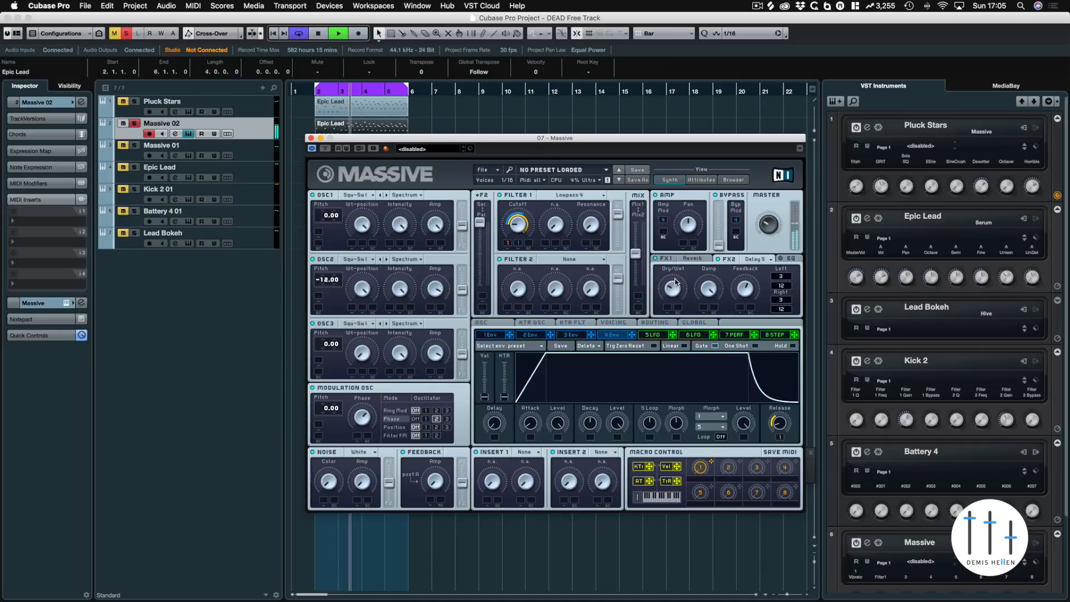
pyautogui.click(788, 259)
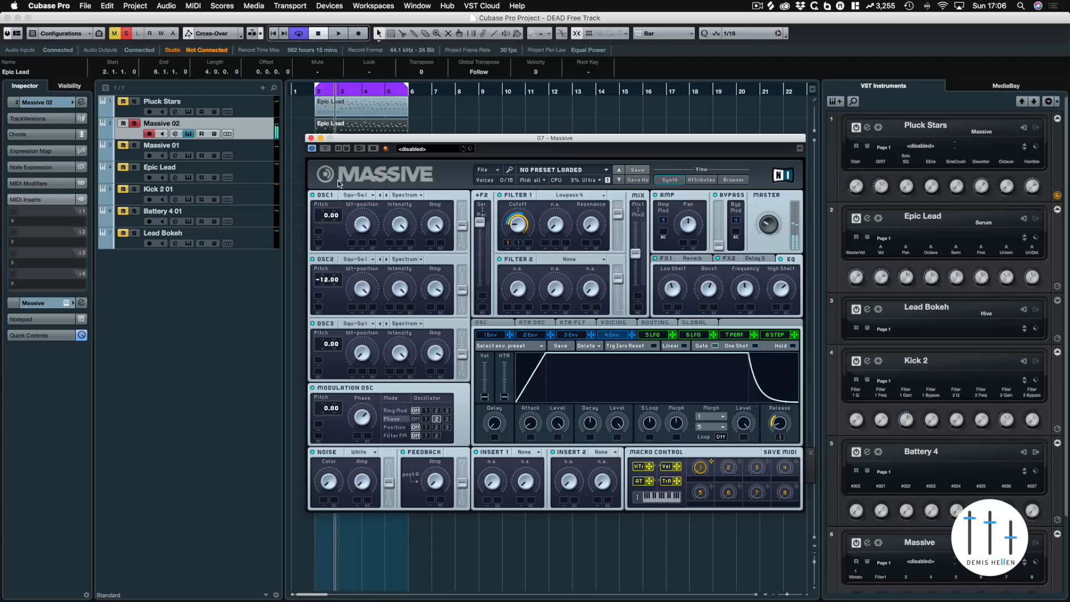
# Clear all solos and transpose every note of the Massive 02 track's Epic Lead clip down one octave
pyautogui.click(126, 33)
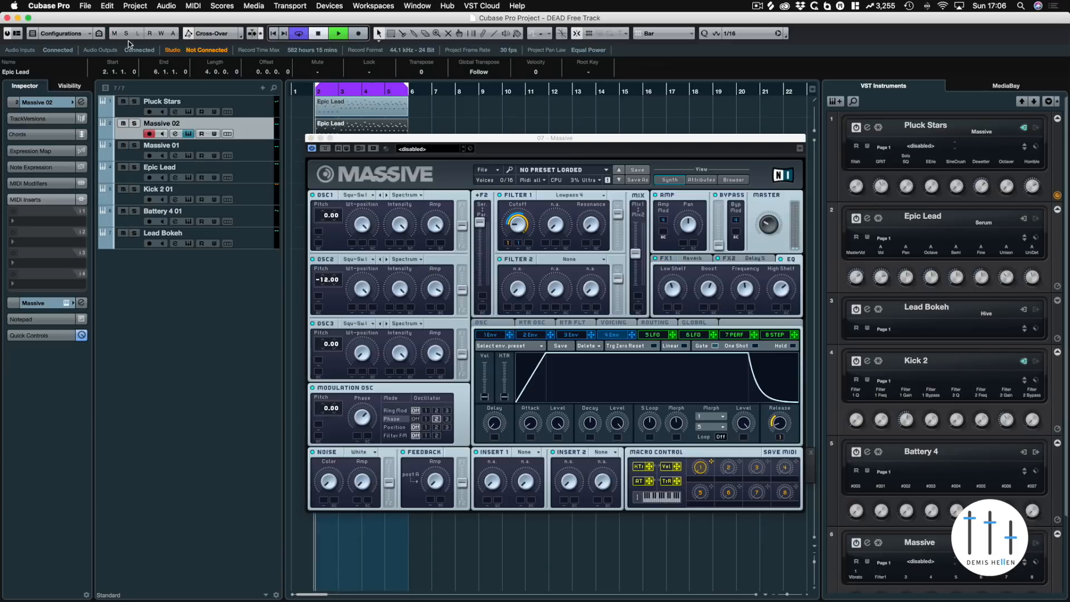
pyautogui.moveTo(400, 141); pyautogui.dragTo(501, 147)
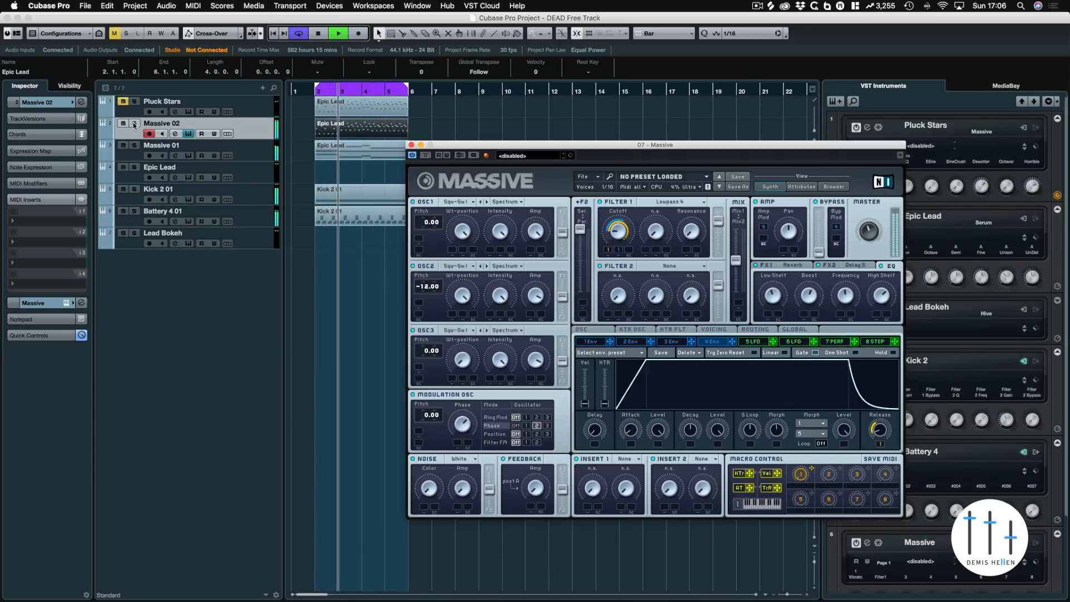
pyautogui.doubleClick(367, 131)
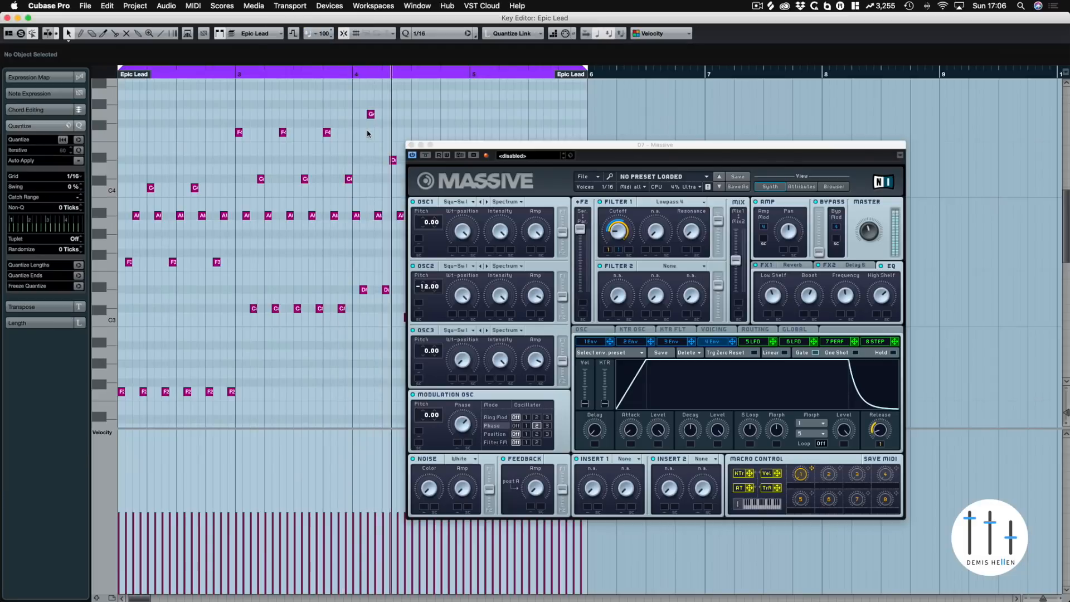
pyautogui.press('super+a')
pyautogui.scroll(2, 367, 133)
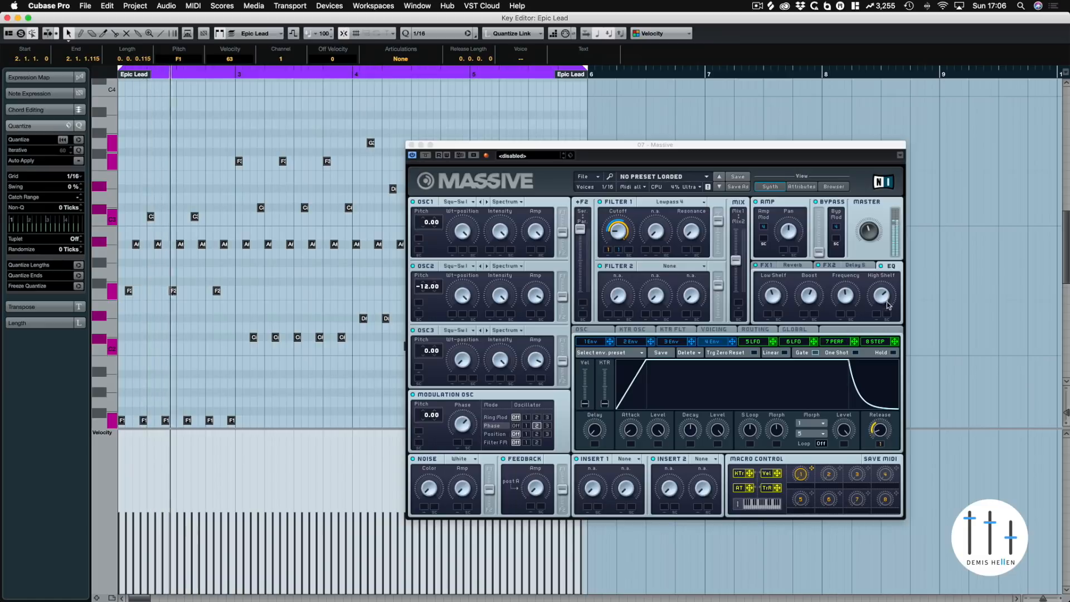
pyautogui.click(797, 465)
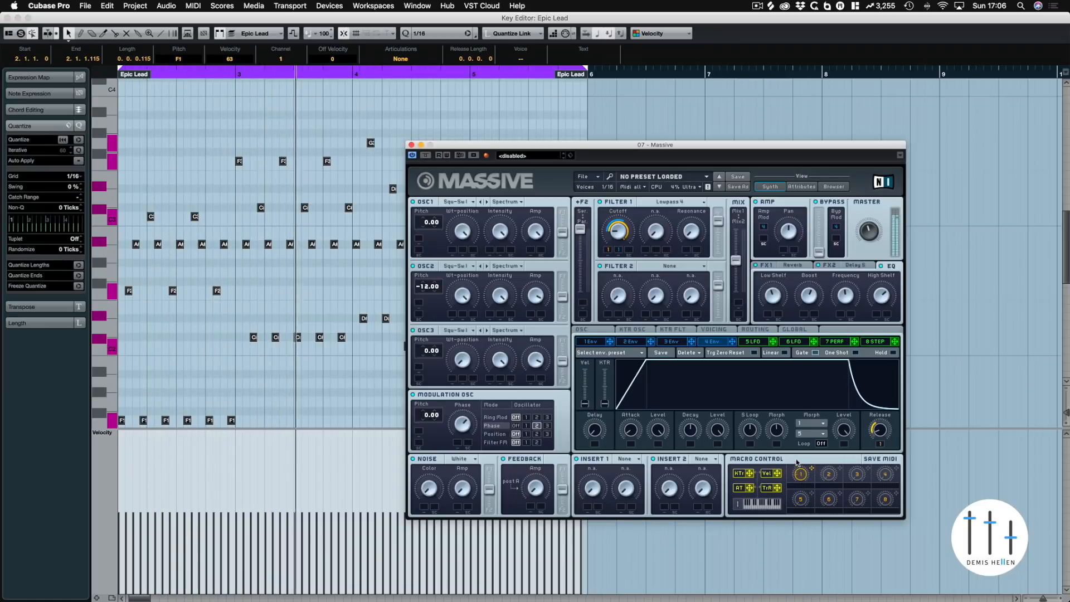
pyautogui.press('Return')
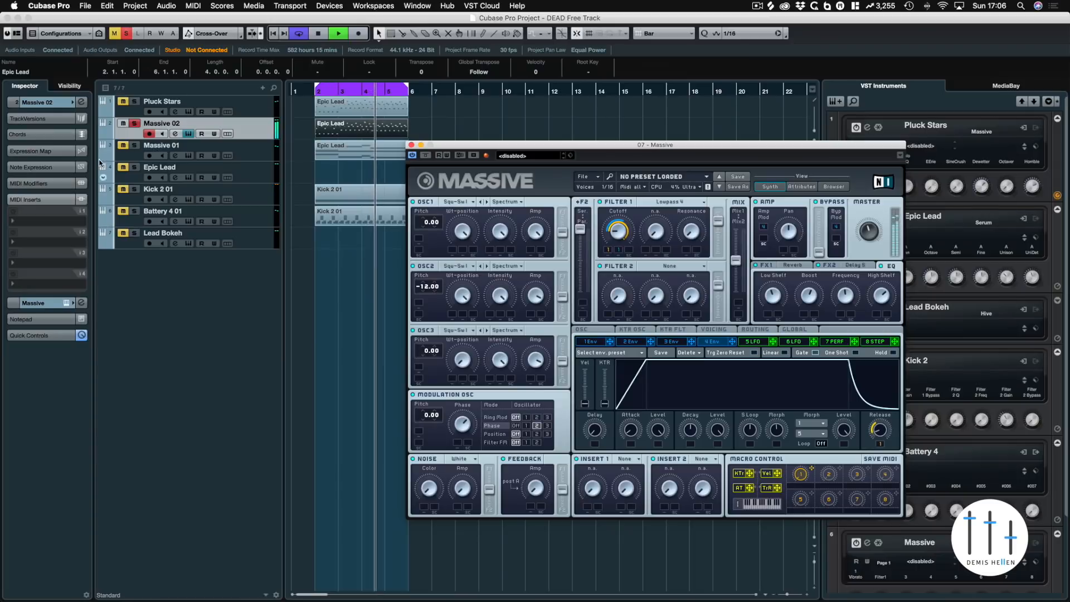
# Solo Kick 2 01 alongside Massive 02 and add a FabFilter Pro-Q 3 low cut to Massive 02 at about 272 Hz, 12 dB/oct
pyautogui.click(133, 190)
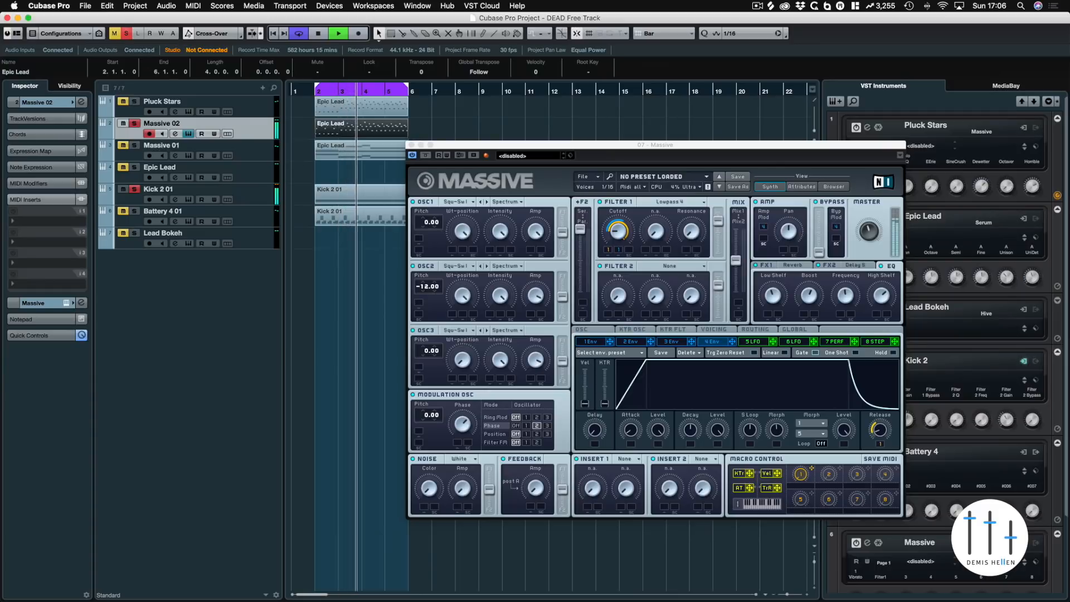
pyautogui.press('space')
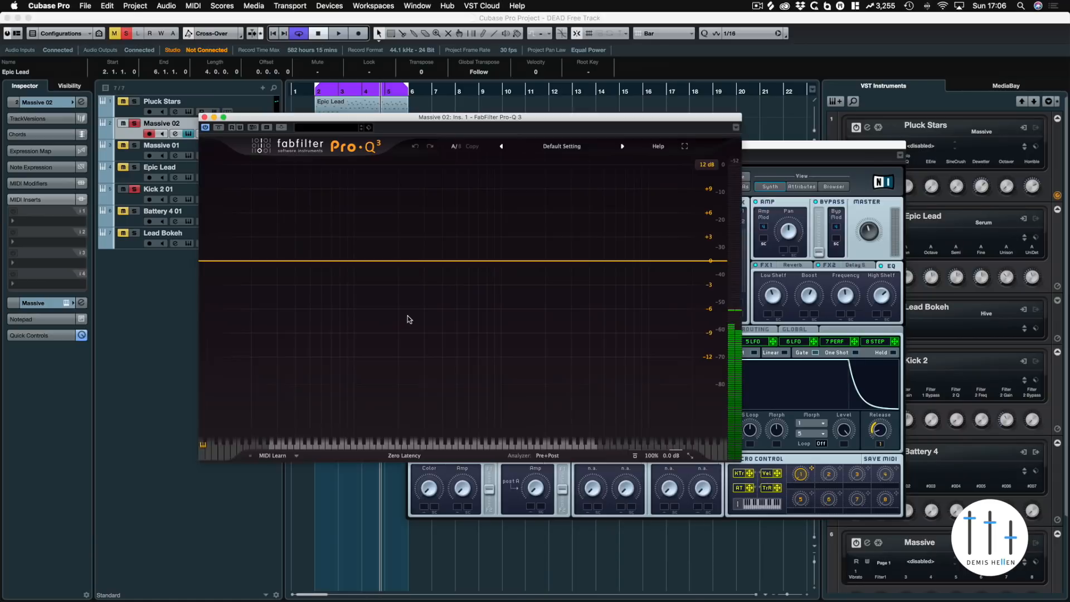
pyautogui.click(208, 261)
pyautogui.moveTo(207, 260); pyautogui.dragTo(418, 255)
pyautogui.press('space')
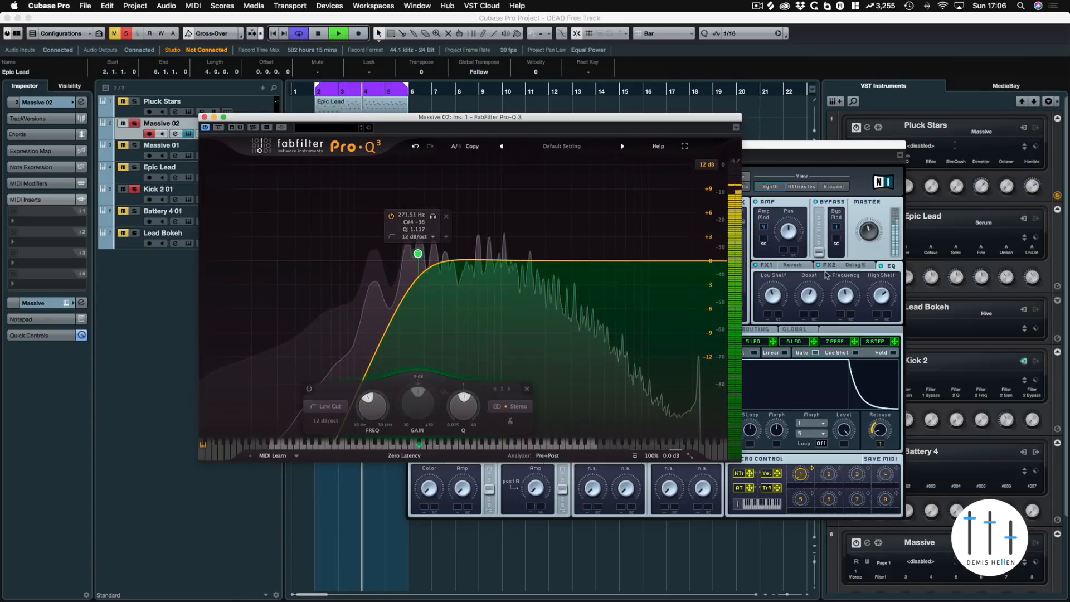
pyautogui.click(762, 304)
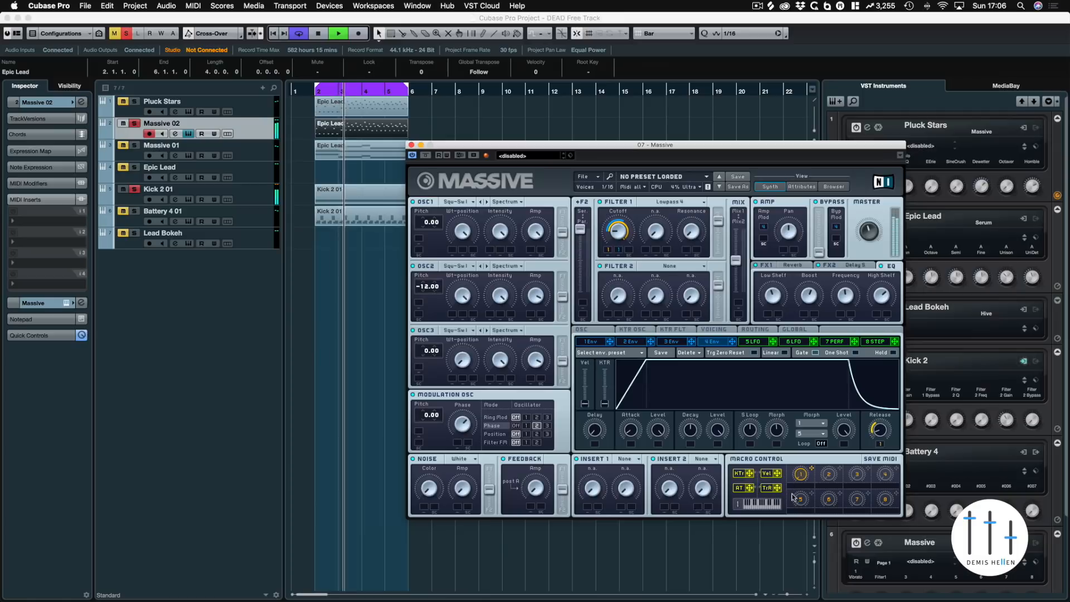
pyautogui.press('space')
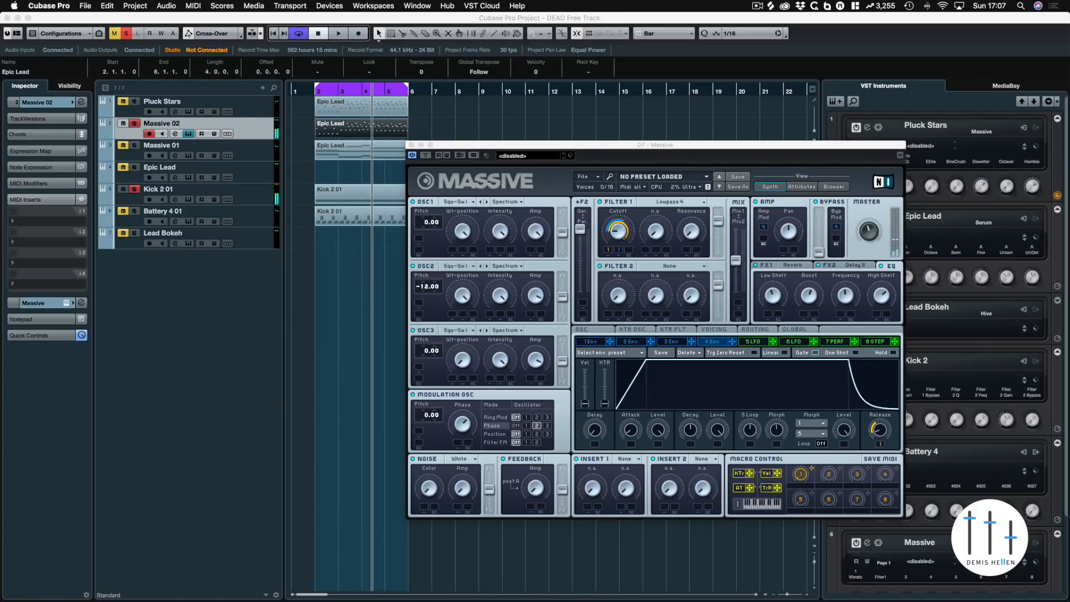
# Add Kickstart to Massive 02's second insert with the first curve shape and the mix at 24%
pyautogui.press('space')
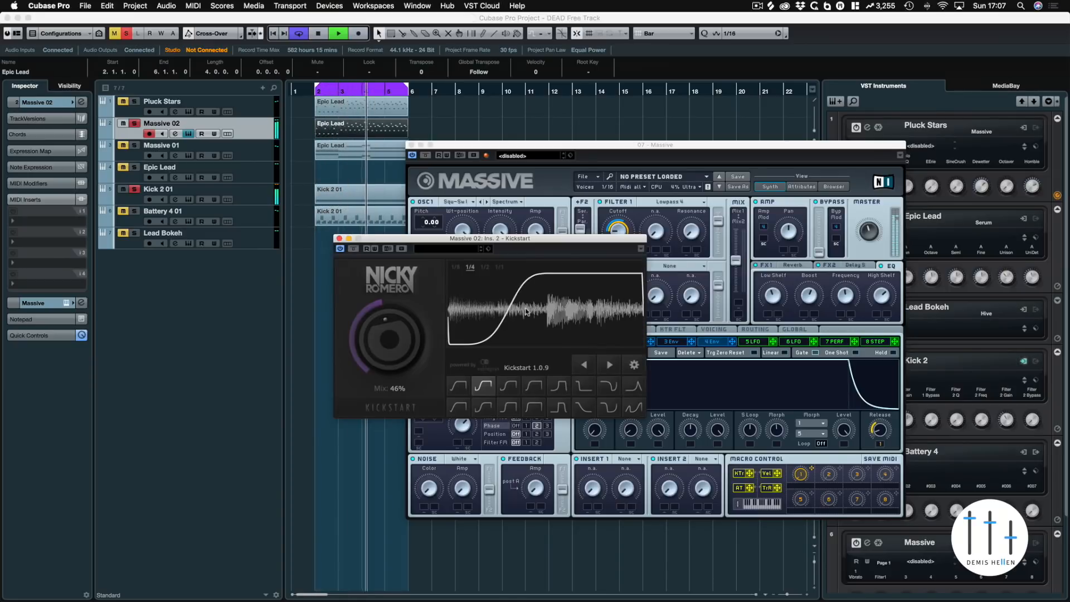
pyautogui.click(483, 386)
pyautogui.click(458, 386)
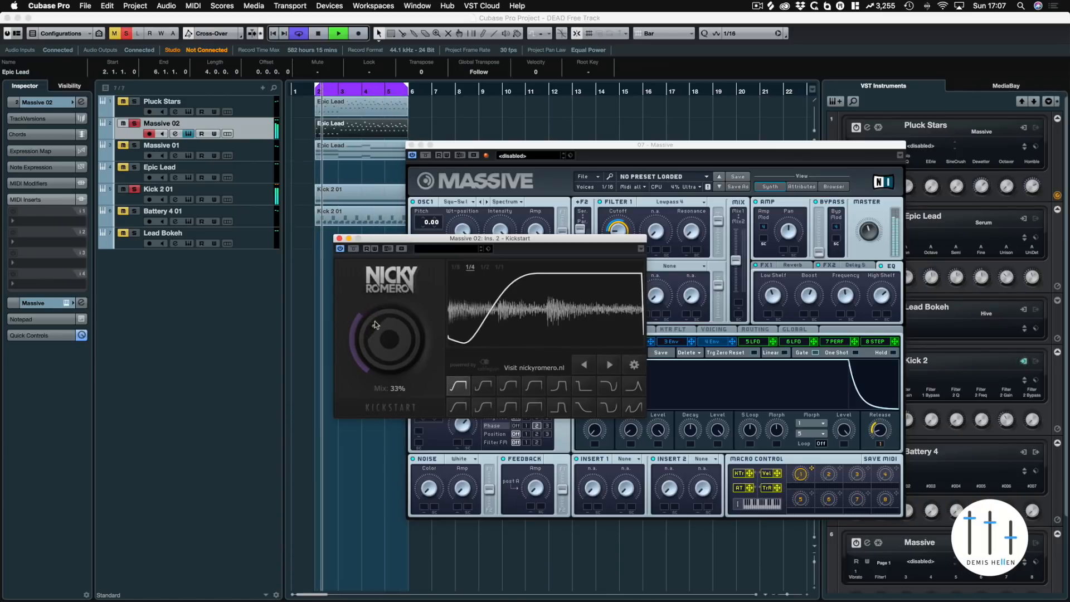
pyautogui.moveTo(370, 322); pyautogui.dragTo(360, 308)
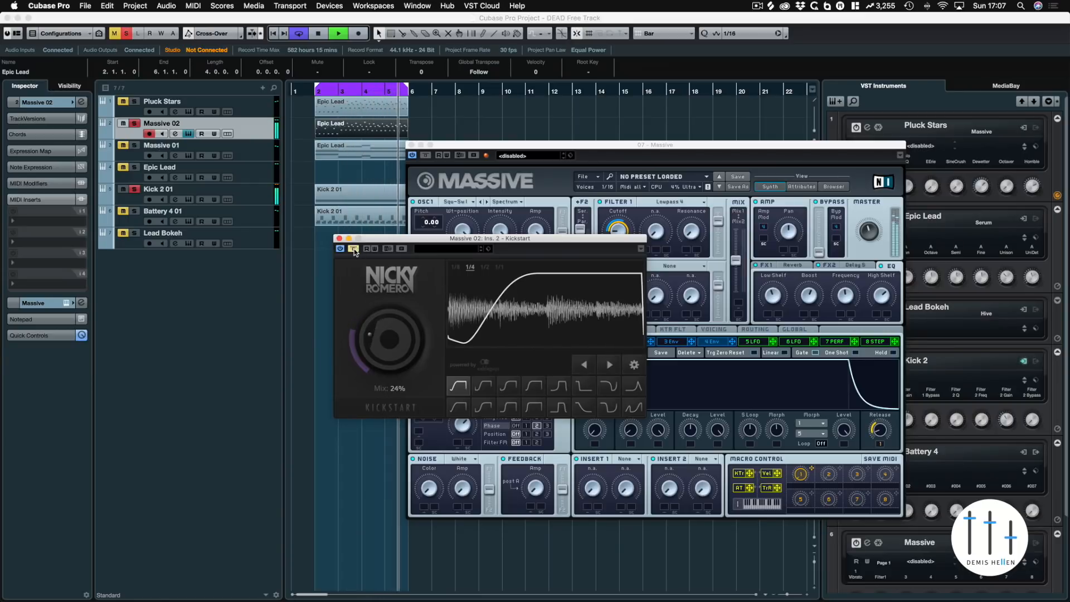
pyautogui.click(339, 238)
pyautogui.press('space')
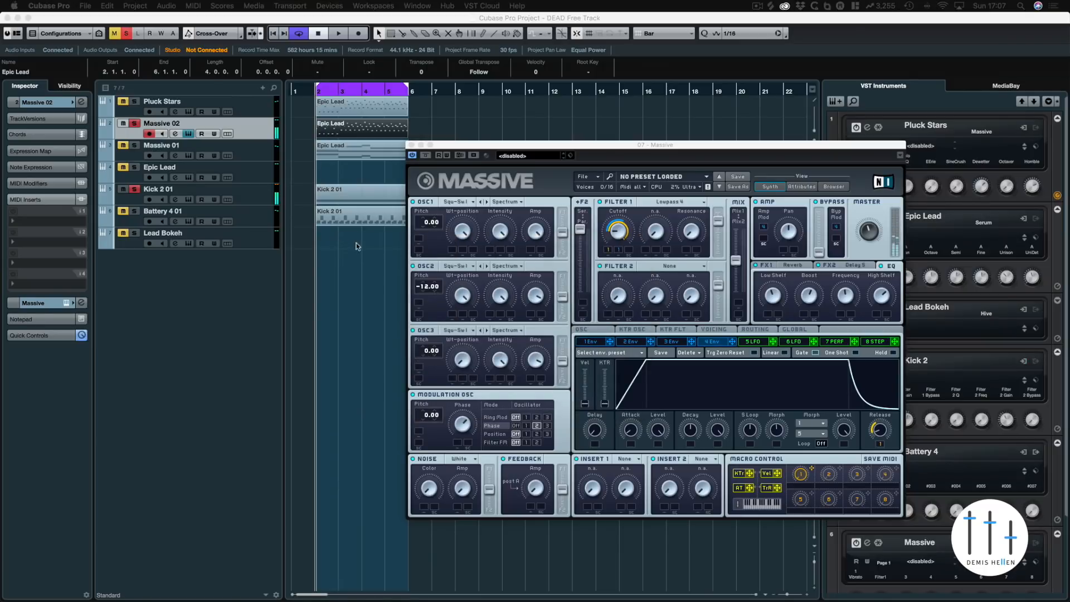
# Audition Massive 02 and the kick with Battery 4 01, Pluck Stars and Massive 01 soloed in turn, and clear all solos
pyautogui.click(333, 253)
pyautogui.click(134, 213)
pyautogui.press('space')
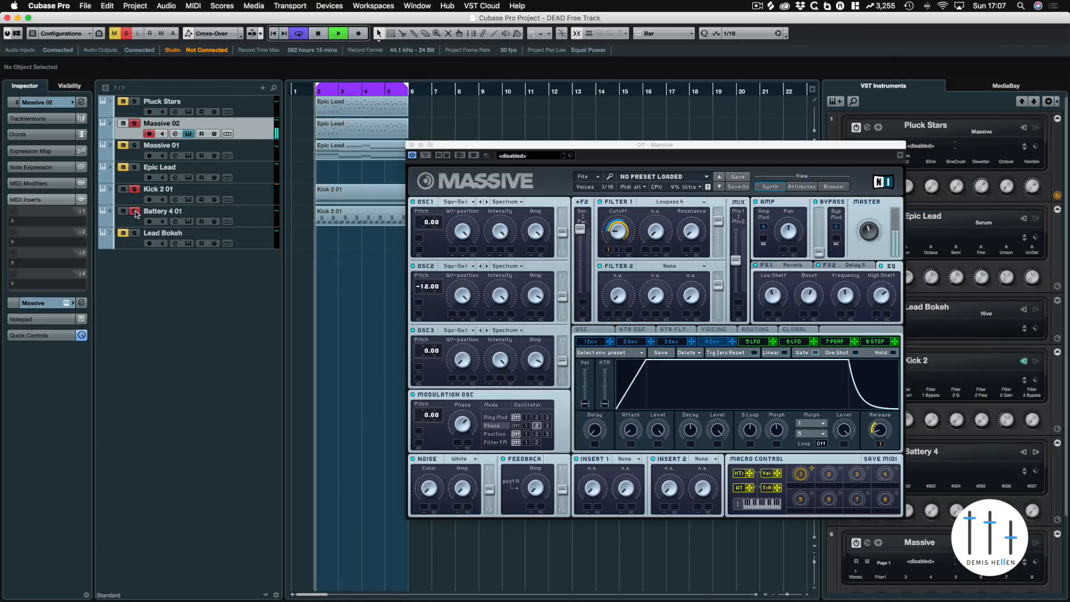
pyautogui.click(411, 145)
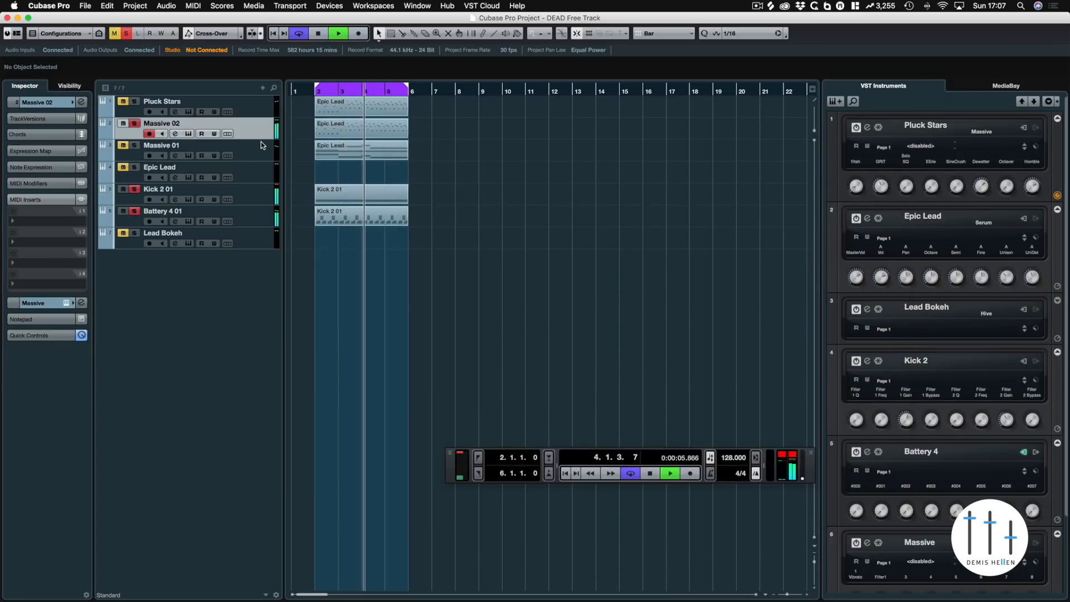
pyautogui.click(134, 213)
pyautogui.click(135, 102)
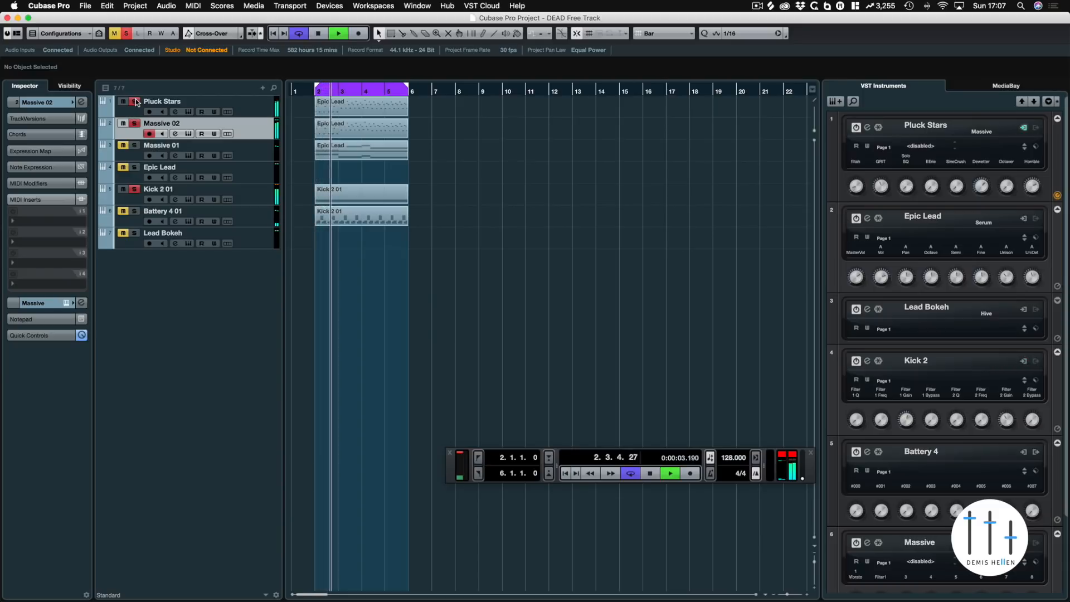
pyautogui.click(134, 145)
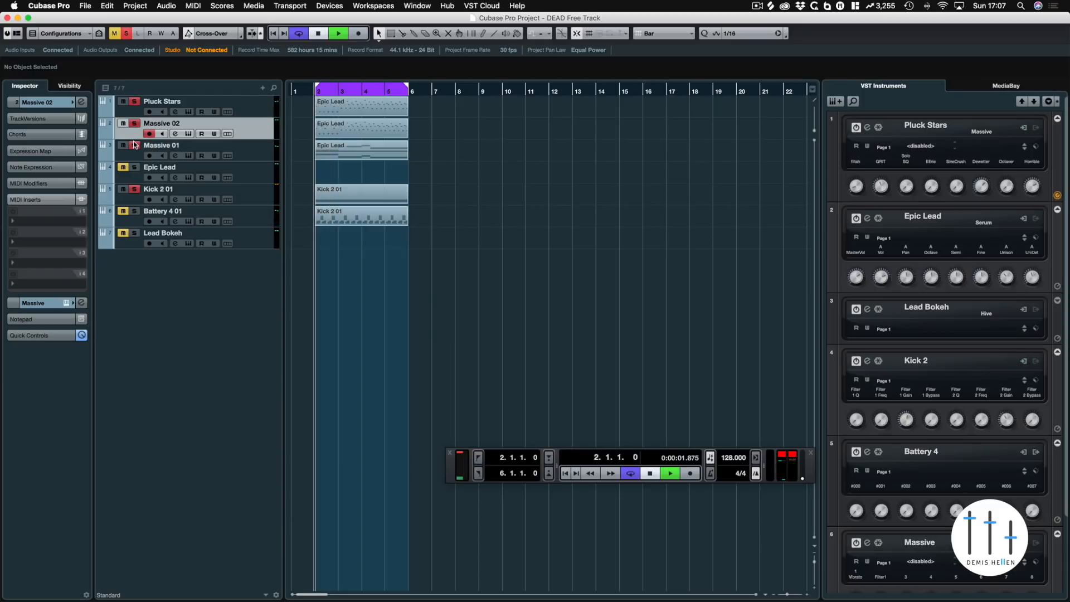
pyautogui.click(126, 33)
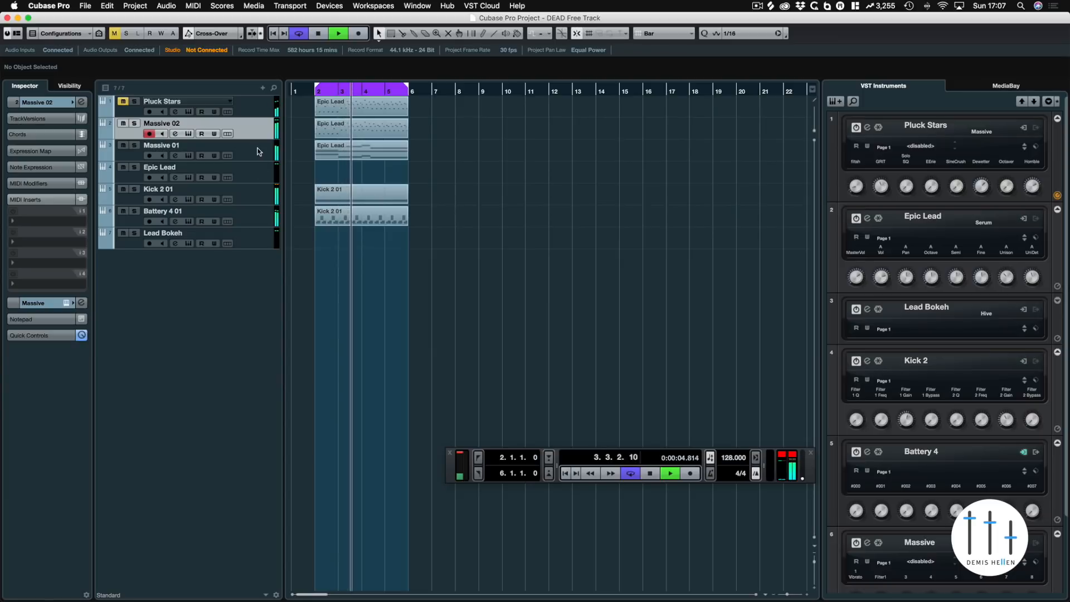
# Duplicate the Epic Lead clips on the Pluck Stars and Massive 02 tracks until they run from bar 2 to bar 18
pyautogui.press('h')
pyautogui.press('h')
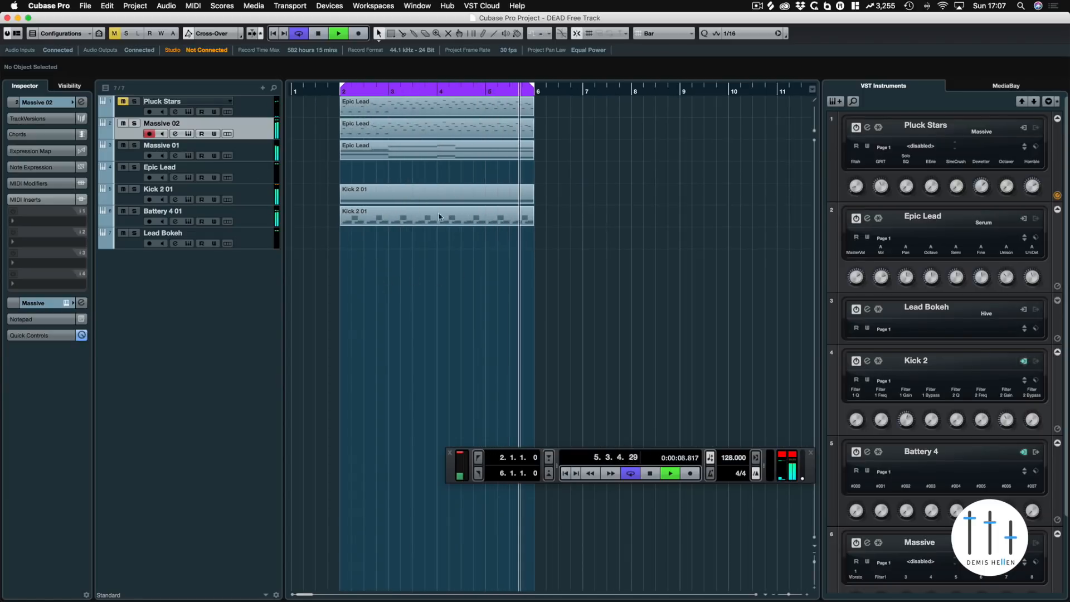
pyautogui.press('space')
pyautogui.click(453, 106)
pyautogui.press('super+d')
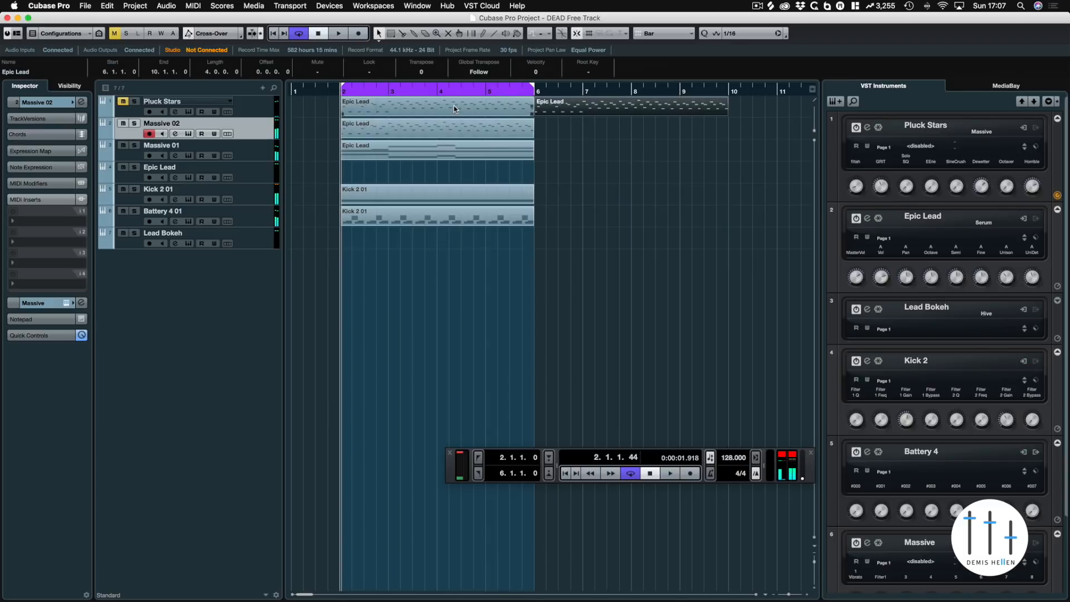
pyautogui.press('g')
pyautogui.press('g')
pyautogui.click(410, 130)
pyautogui.press('super+d')
pyautogui.moveTo(591, 111); pyautogui.dragTo(490, 130)
pyautogui.press('super+d')
pyautogui.press('super+d')
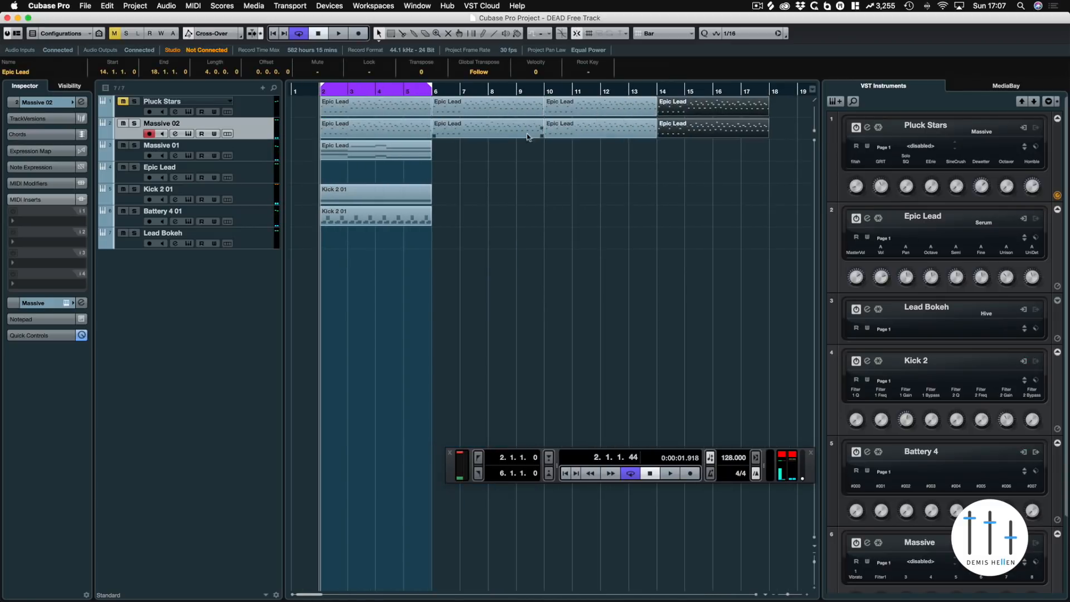
# Delete the first two Pluck Stars clips and move the Massive 01, Kick 2 01 and Battery 4 01 clips to bar 18
pyautogui.click(339, 109)
pyautogui.press('Delete')
pyautogui.press('Delete')
pyautogui.moveTo(323, 148); pyautogui.dragTo(480, 225)
pyautogui.moveTo(781, 216); pyautogui.dragTo(784, 214)
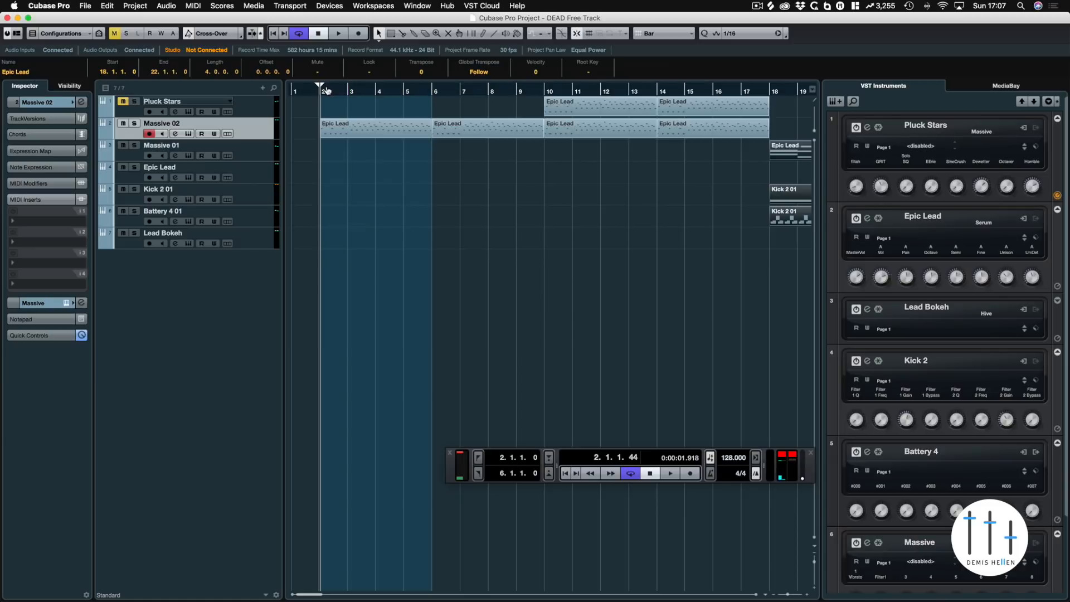
# Start playback from bar 2 and show an automation lane under Massive 02 assigned to Massive's MACRO 1
pyautogui.keyDown('alt'); pyautogui.click(328, 92); pyautogui.keyUp('alt')
pyautogui.press('space')
pyautogui.press('g')
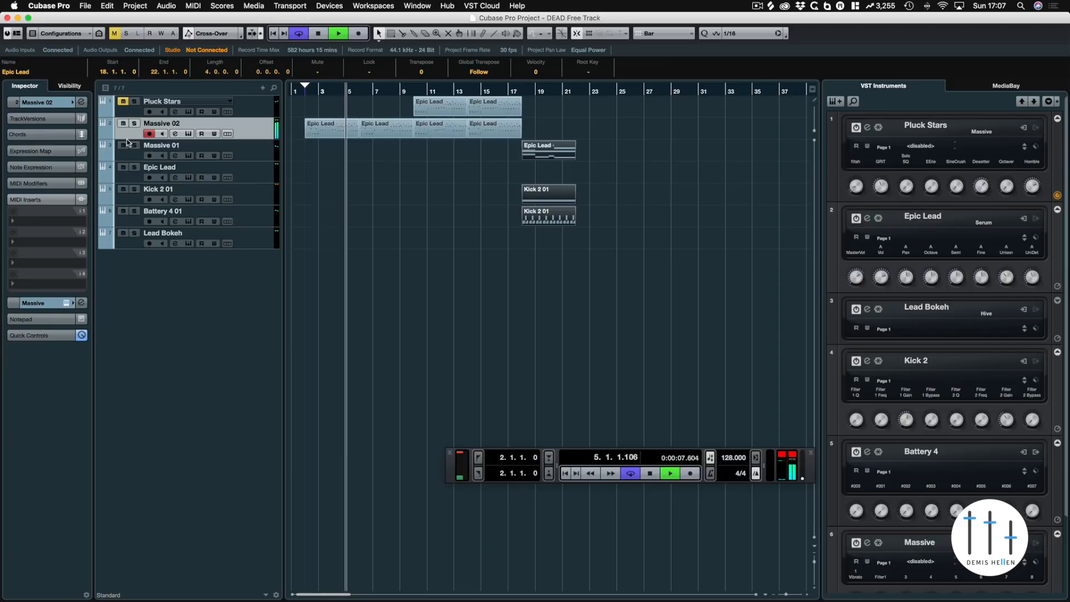
pyautogui.click(105, 136)
pyautogui.click(185, 151)
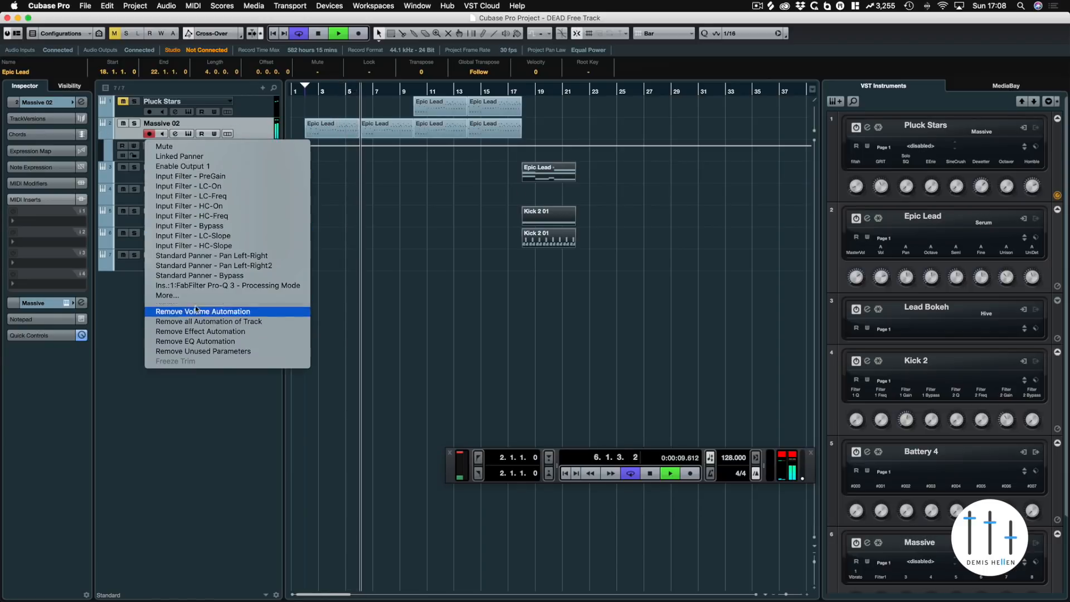
pyautogui.click(184, 287)
pyautogui.click(364, 272)
pyautogui.doubleClick(390, 279)
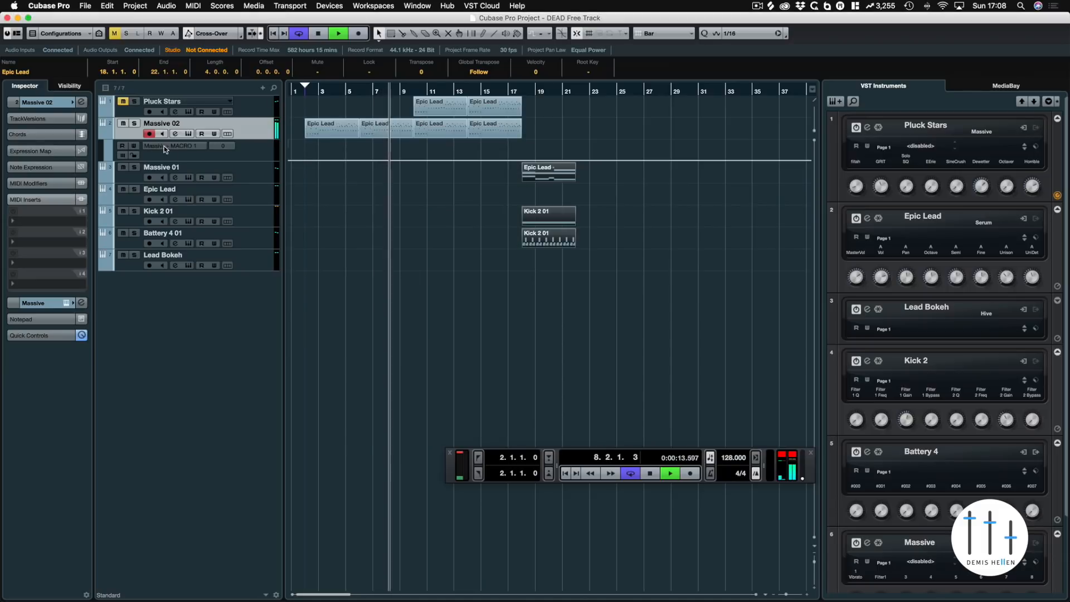
# Switch the Massive 02 automation lane to Massive's MACRO 2
pyautogui.click(167, 146)
pyautogui.click(184, 295)
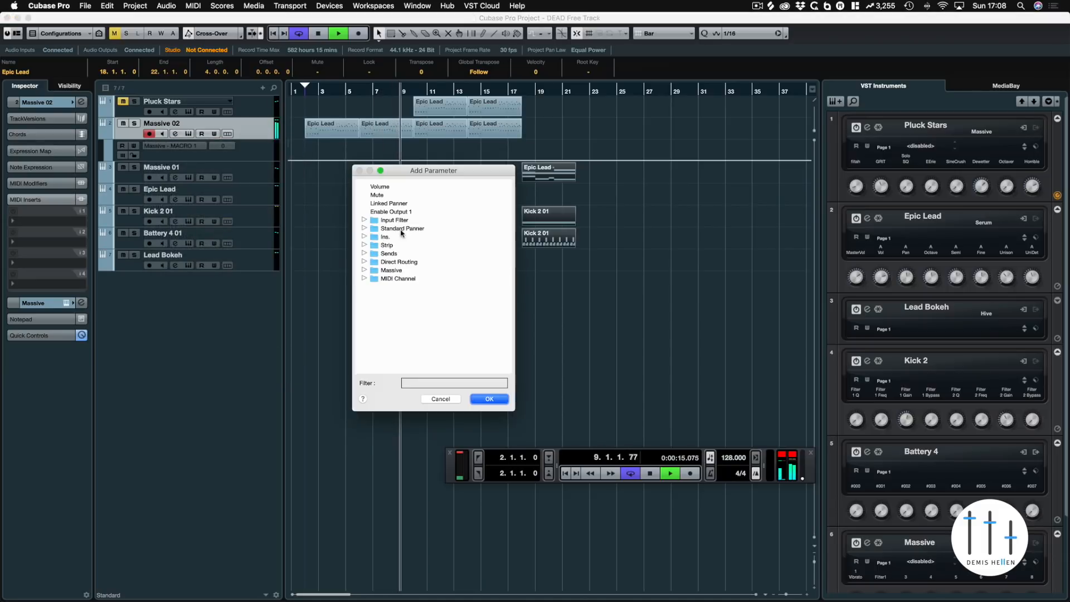
pyautogui.click(364, 271)
pyautogui.doubleClick(389, 287)
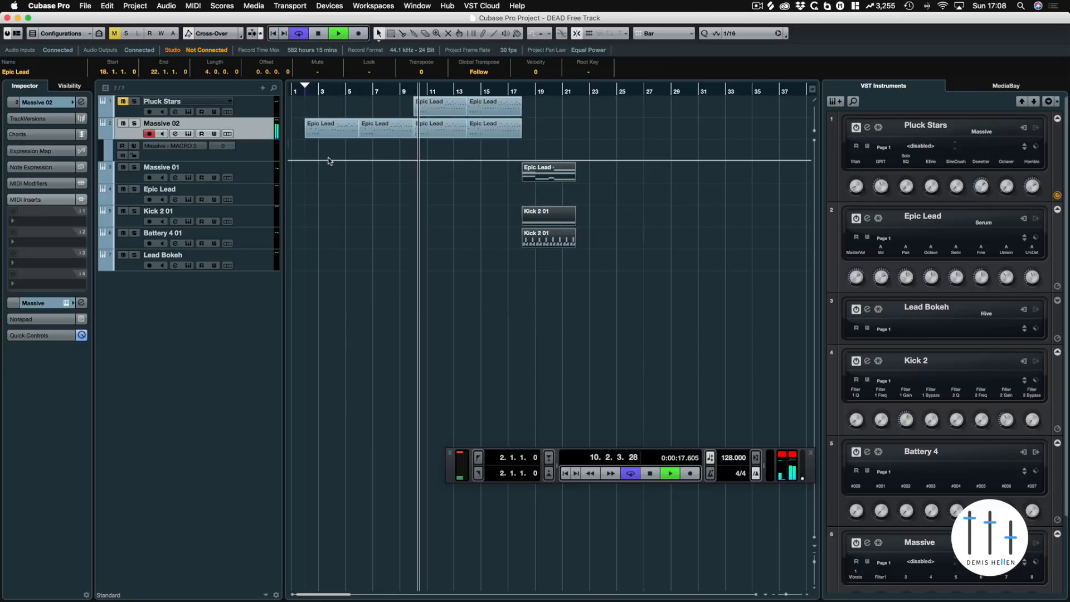
# Enable automation reading, draw a rising MACRO 2 curve from bar 2 through 27.78 near bar 7 to bar 10, and play it
pyautogui.click(305, 162)
pyautogui.click(291, 91)
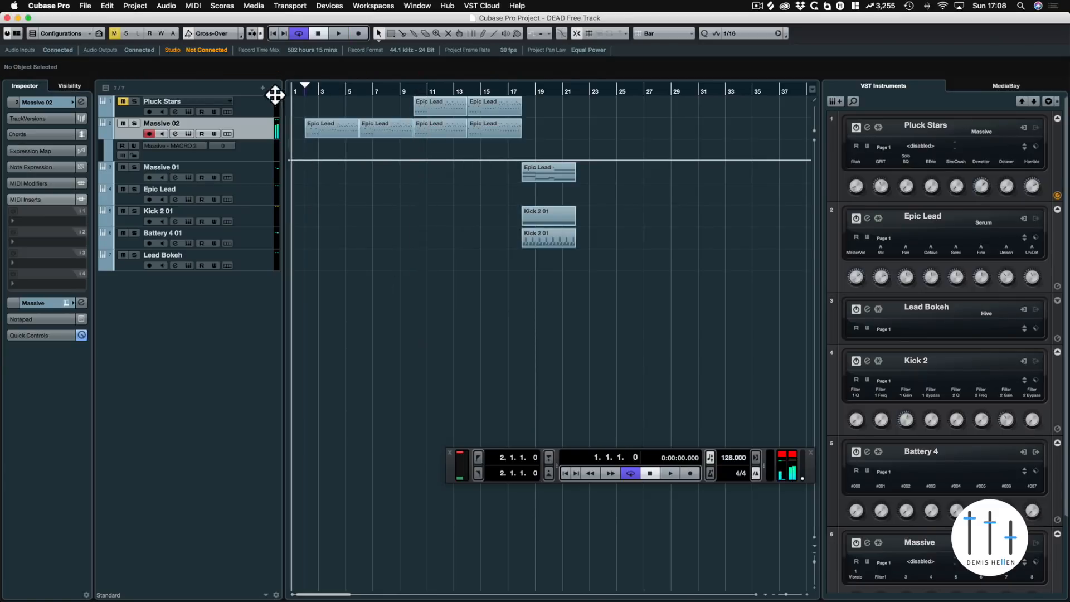
pyautogui.click(122, 146)
pyautogui.moveTo(413, 160); pyautogui.dragTo(372, 154)
pyautogui.click(401, 95)
pyautogui.press('space')
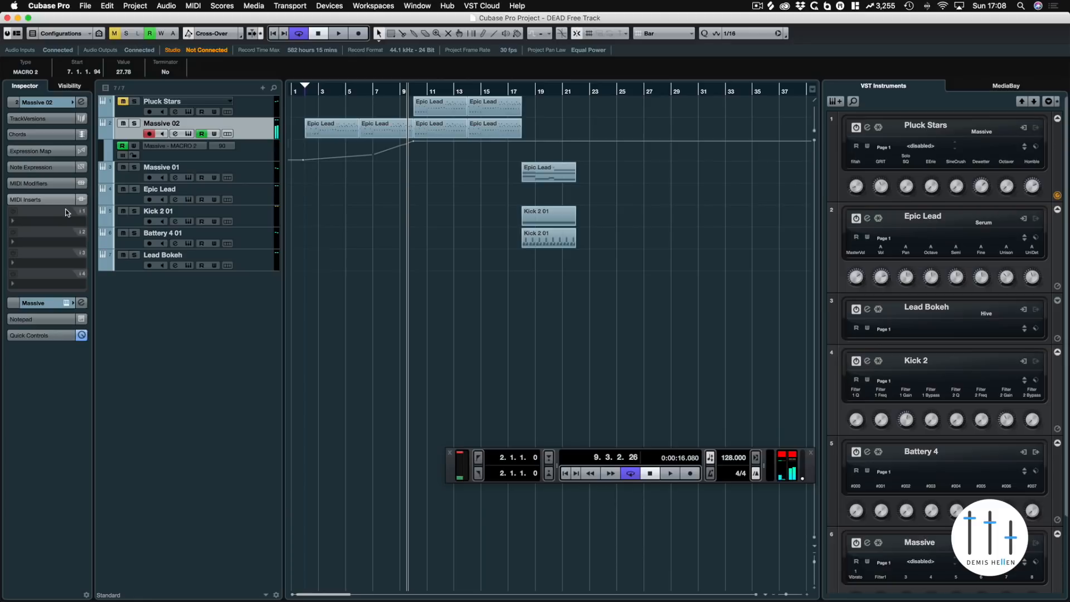
# Check the macro assignments in Massive 02's instrument and delete the MACRO 2 automation points
pyautogui.click(69, 305)
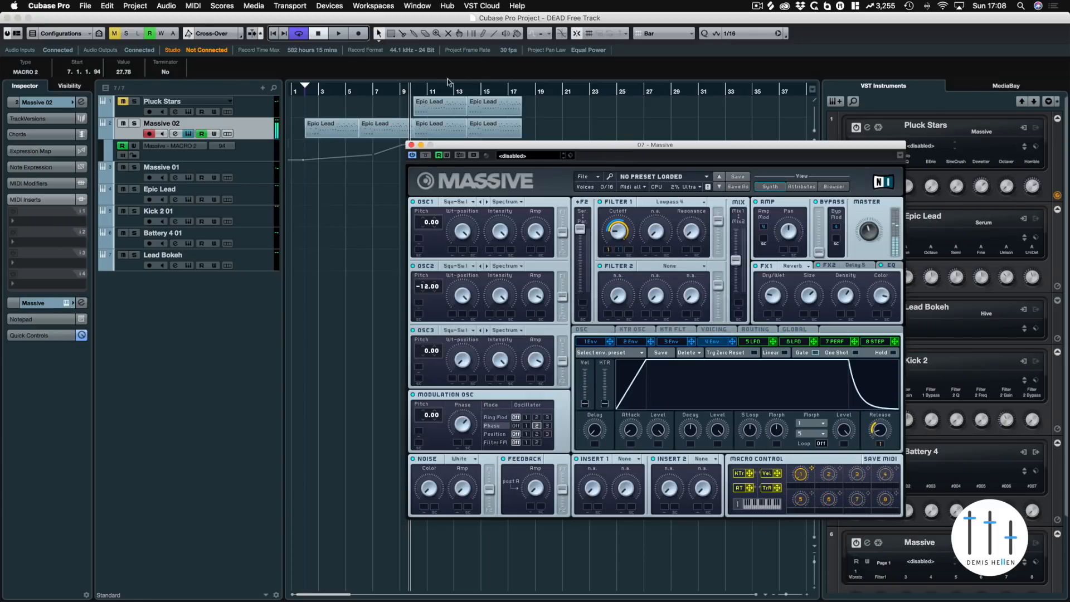
pyautogui.click(412, 145)
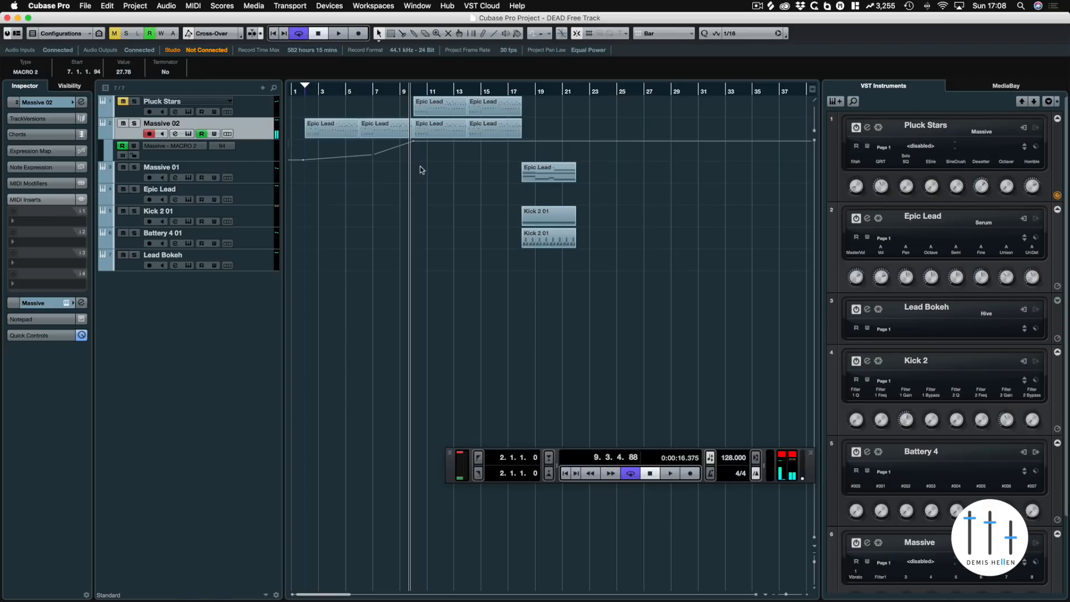
pyautogui.press('Delete')
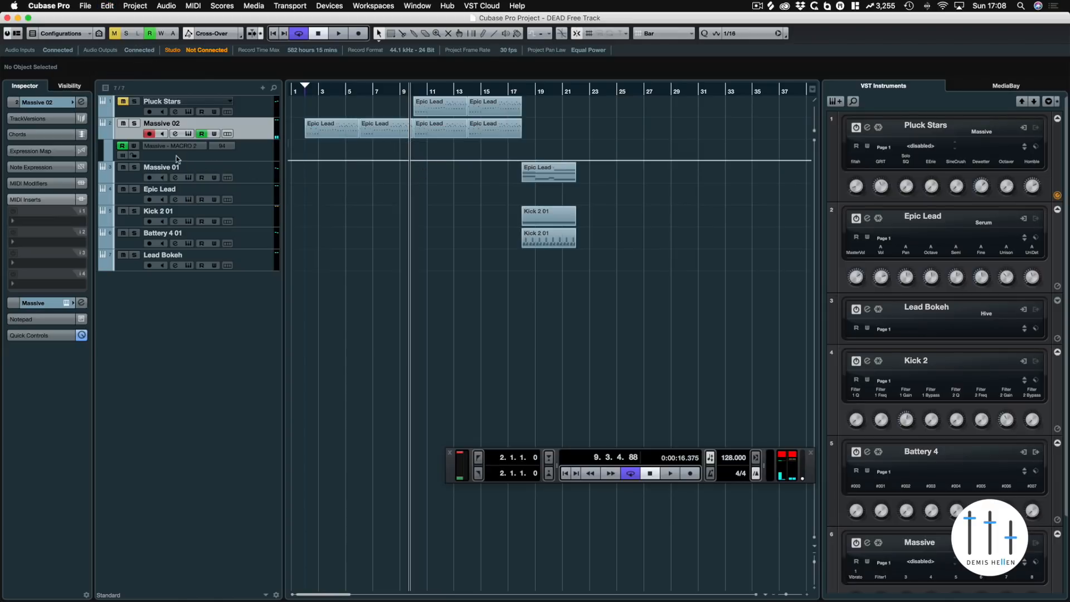
# Assign the Massive 02 automation lane to Massive's MACRO 1 parameter
pyautogui.click(177, 145)
pyautogui.click(180, 296)
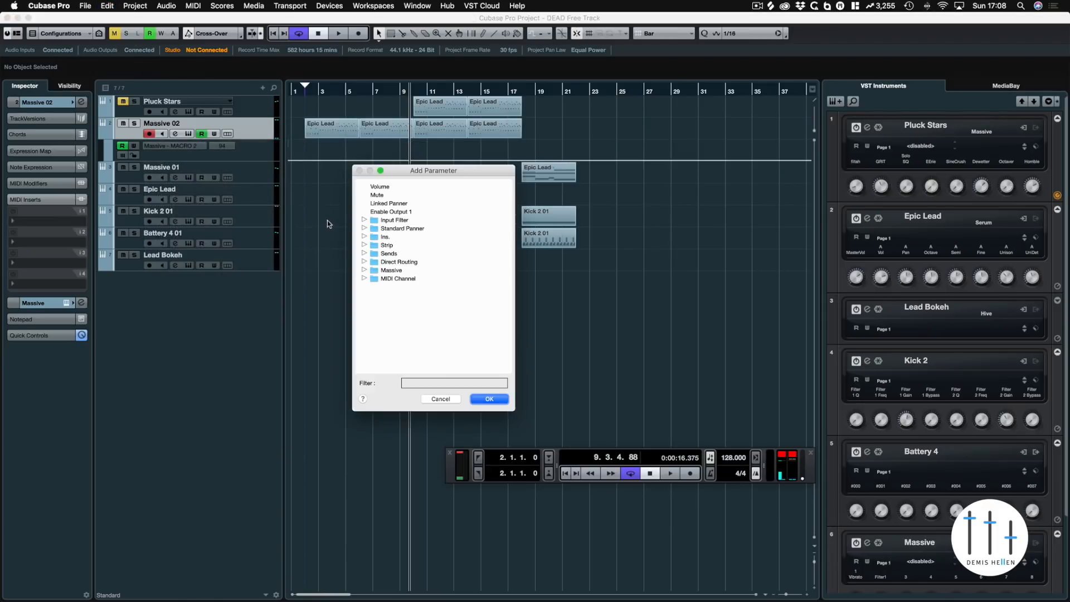
pyautogui.click(364, 270)
pyautogui.doubleClick(384, 279)
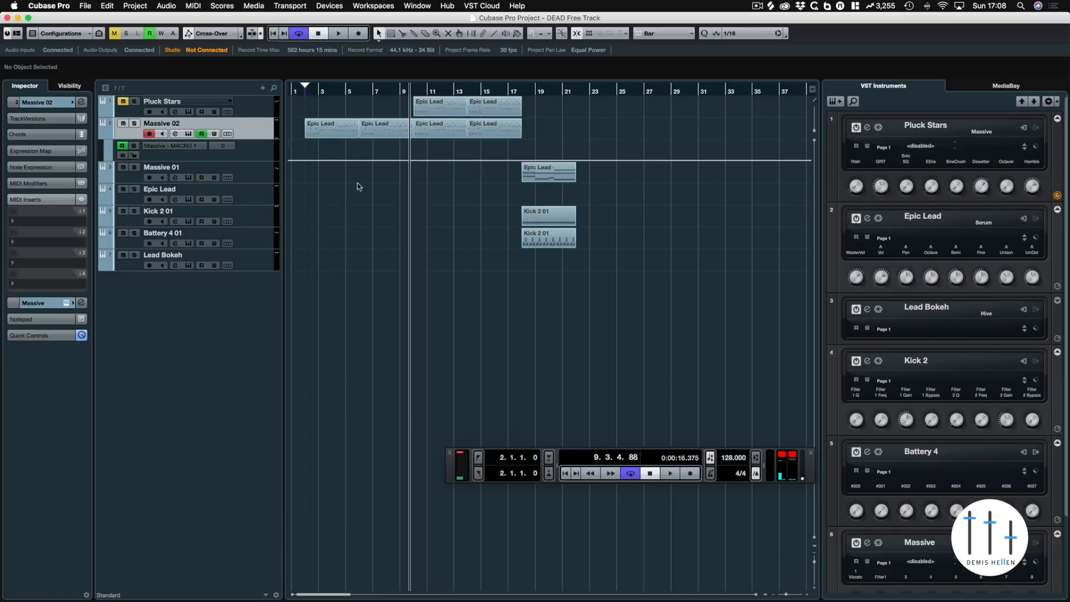
# Draw MACRO 1 automation rising from bar 2 through 30.56 at bar 6 to 100 just before bar 10, dropping to 33.33 at bar 10
pyautogui.click(305, 161)
pyautogui.click(413, 143)
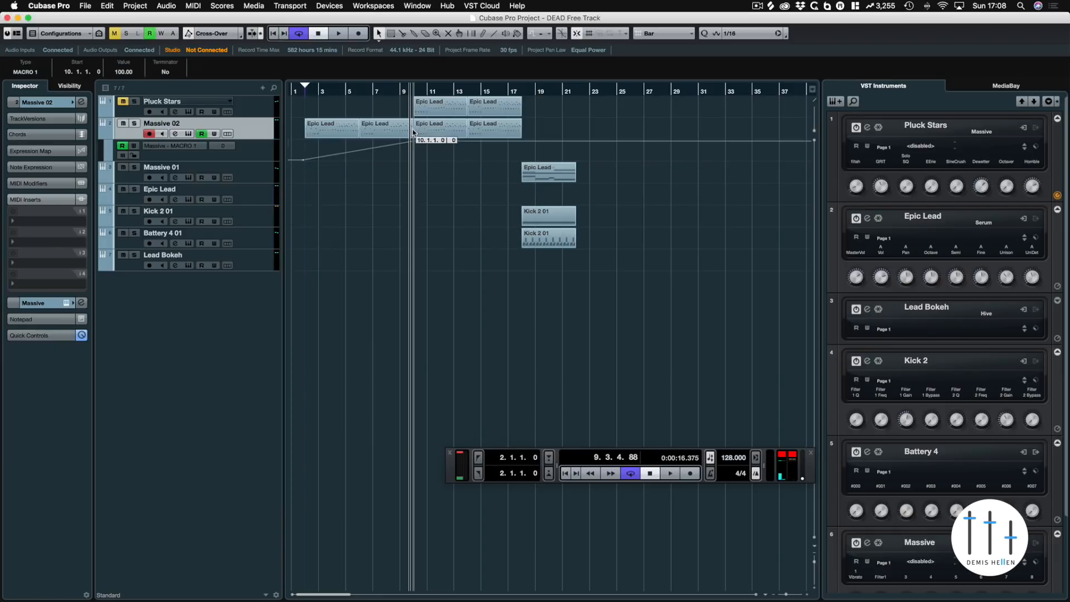
pyautogui.moveTo(337, 92); pyautogui.dragTo(294, 92)
pyautogui.press('space')
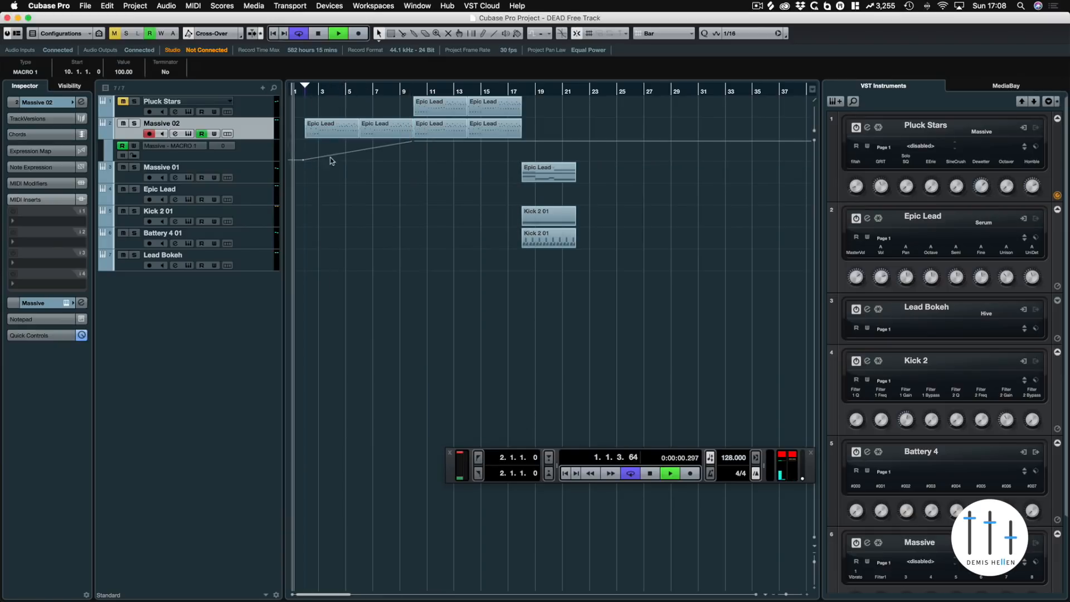
pyautogui.click(360, 154)
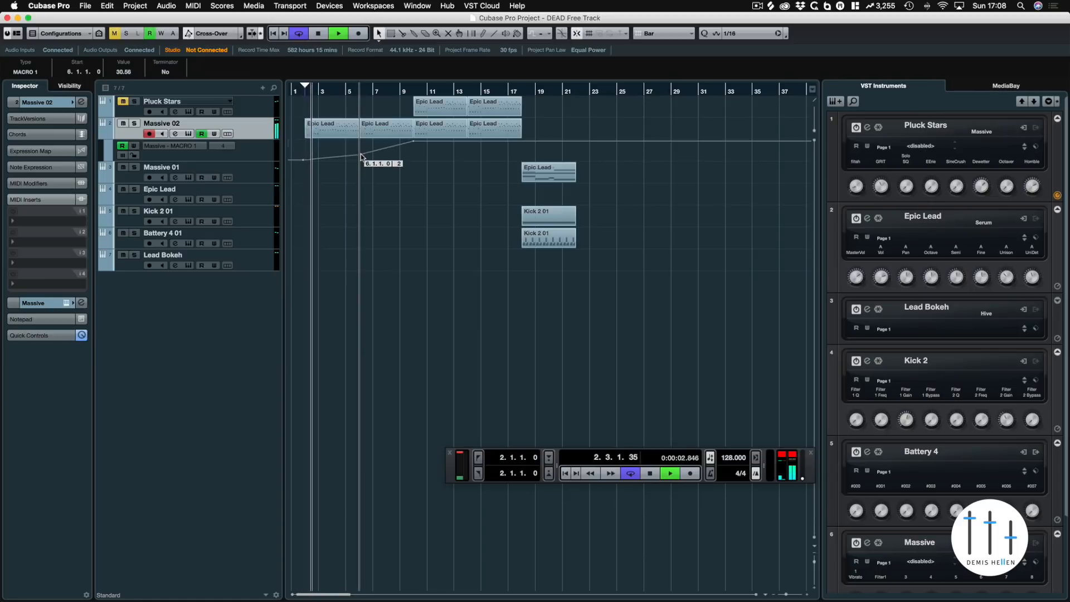
pyautogui.moveTo(414, 142)
pyautogui.mouseDown()
pyautogui.moveTo(413, 157)
pyautogui.moveTo(413, 141)
pyautogui.mouseUp()
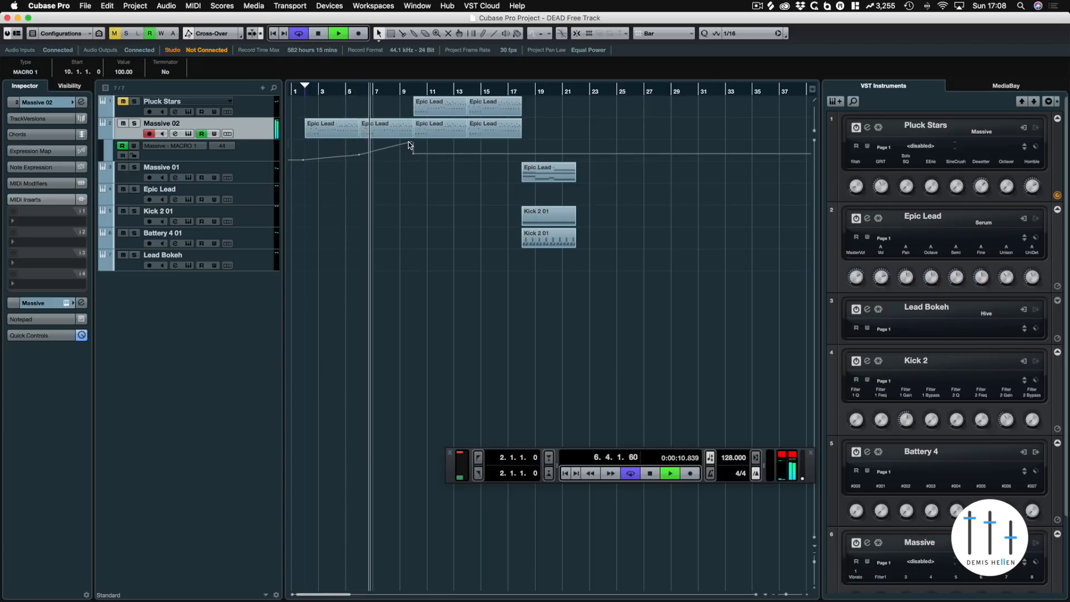
pyautogui.press('Delete')
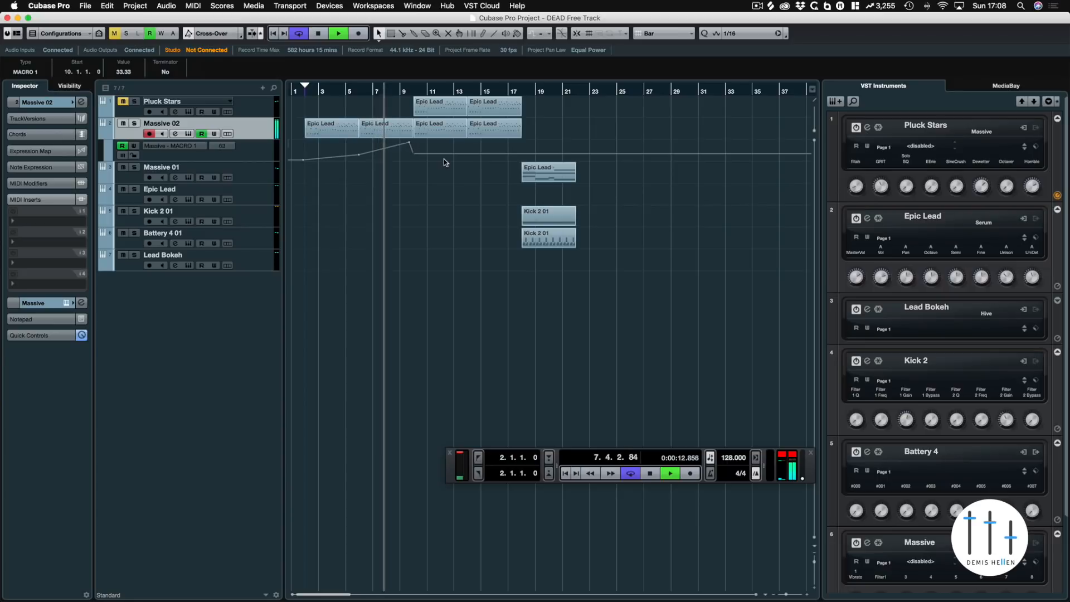
# Unmute Pluck Stars and duplicate the bar 10 to 18 clips on Pluck Stars and Massive 02 so they run to bar 26
pyautogui.click(123, 102)
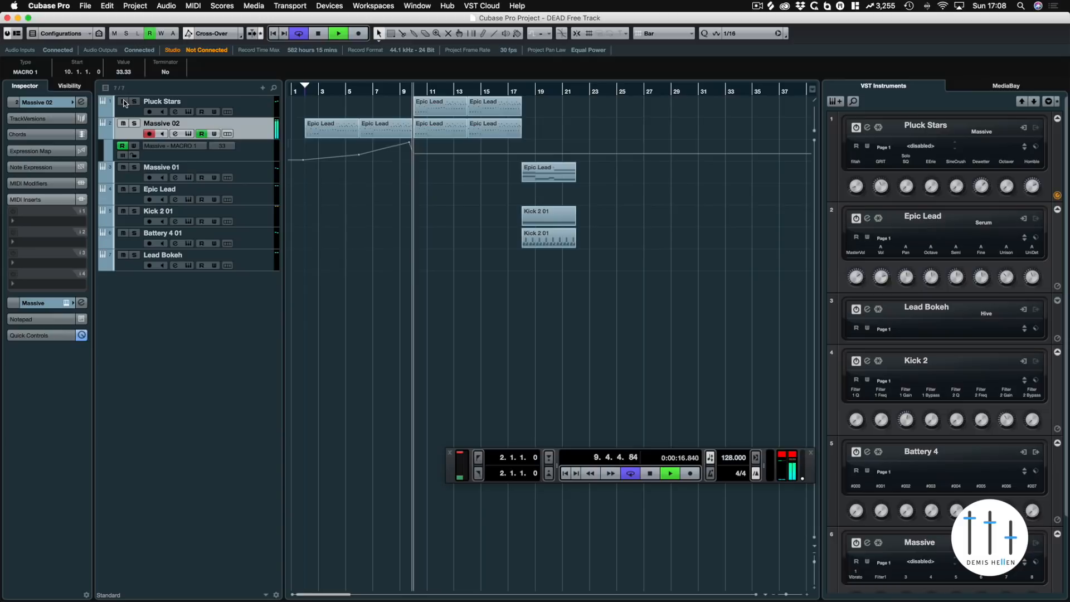
pyautogui.press('g')
pyautogui.press('g')
pyautogui.press('g')
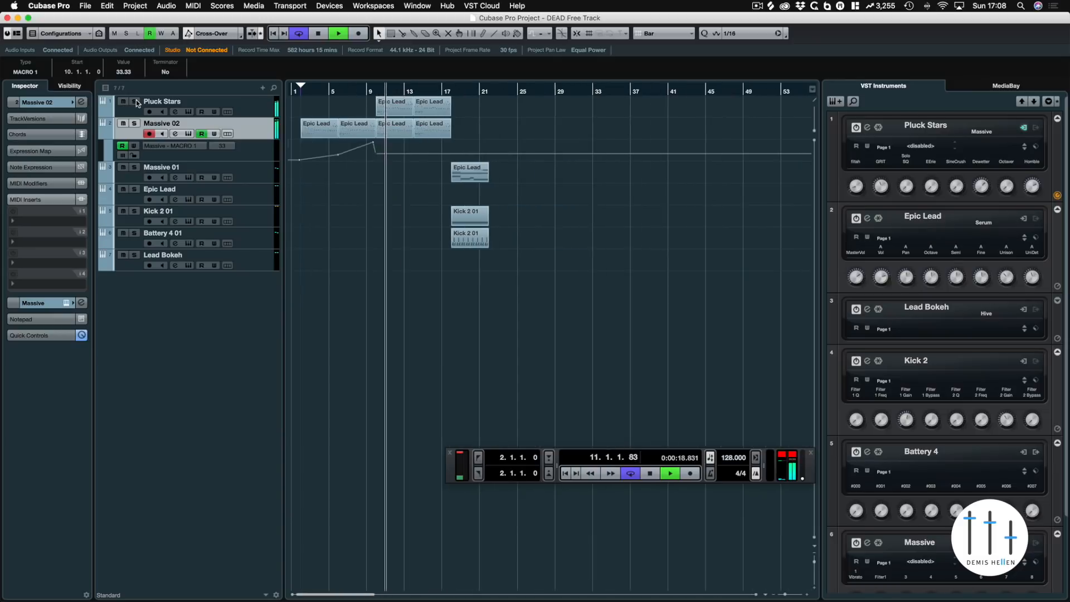
pyautogui.hscroll(2, 404, 110)
pyautogui.moveTo(404, 110); pyautogui.dragTo(331, 127)
pyautogui.hotkey('ctrl', 'd')
pyautogui.hscroll(-2, 329, 147)
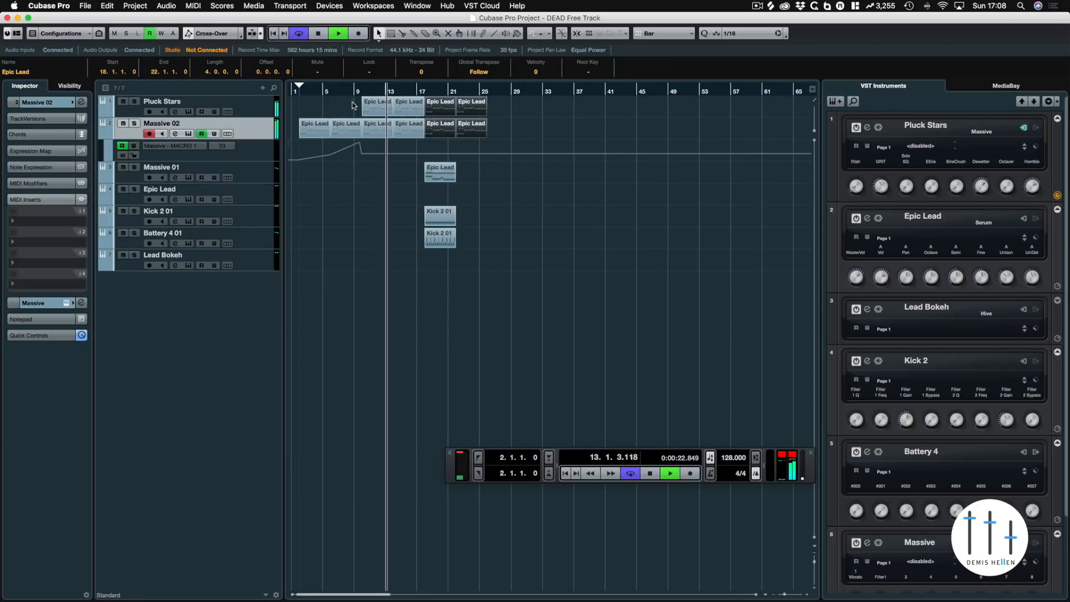
# Play from bar 6 and lower the MACRO 1 automation point at bar 10 to 0
pyautogui.click(333, 91)
pyautogui.click(474, 154)
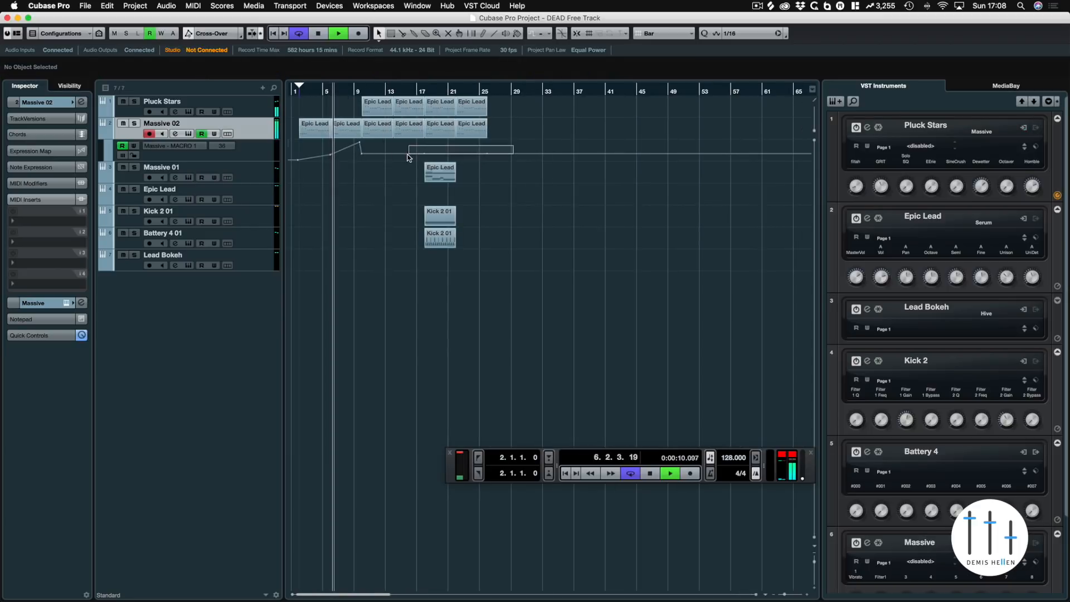
pyautogui.click(361, 157)
pyautogui.moveTo(361, 157); pyautogui.dragTo(363, 161)
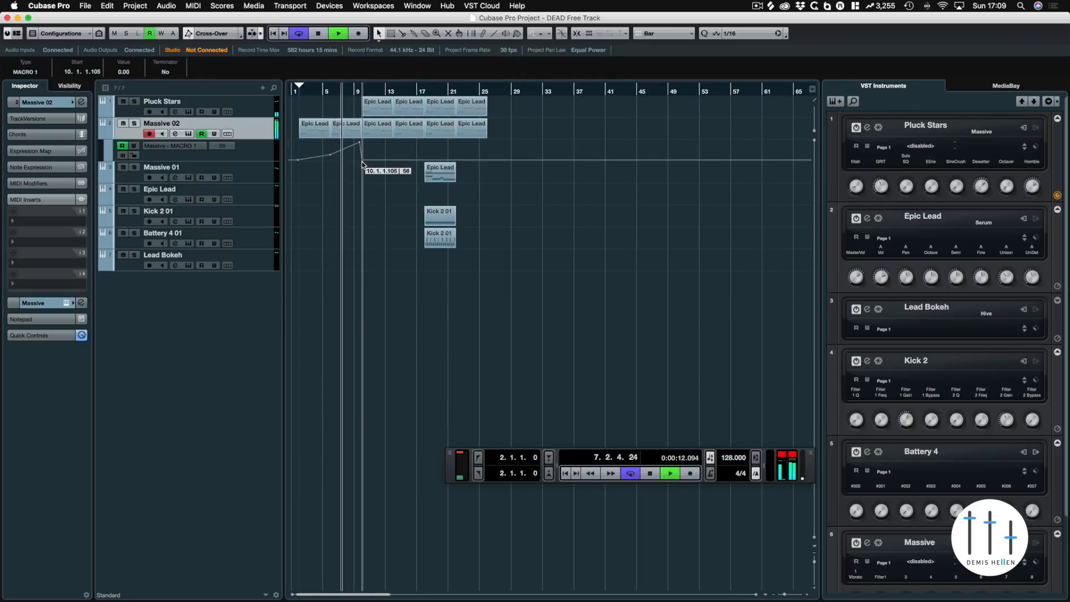
# Arrange the Kick 2 01 clip as four back-to-back copies running from bar 10 to bar 26
pyautogui.moveTo(441, 219); pyautogui.dragTo(467, 217)
pyautogui.press('j')
pyautogui.moveTo(361, 92); pyautogui.dragTo(331, 95)
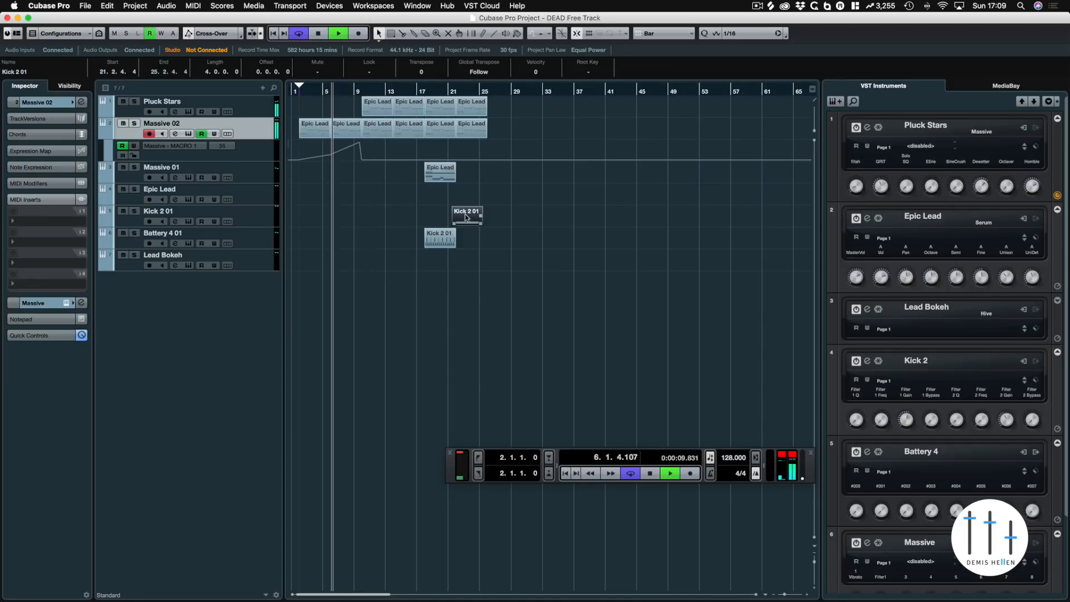
pyautogui.hotkey('ctrl', 'z')
pyautogui.hotkey('ctrl', 'd')
pyautogui.hotkey('ctrl', 'd')
pyautogui.hotkey('ctrl', 'd')
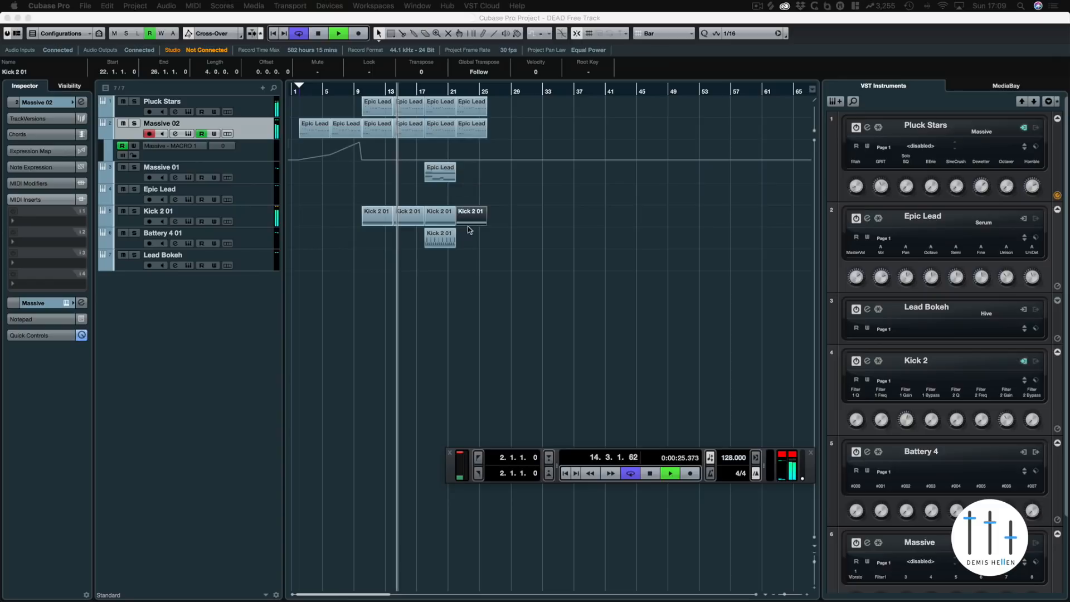
# Move the Massive 01 clip to bar 27 and duplicate the Battery 4 01 clip three times so the clips run from bar 18 to bar 34
pyautogui.click(440, 173)
pyautogui.moveTo(513, 176); pyautogui.dragTo(511, 176)
pyautogui.click(439, 240)
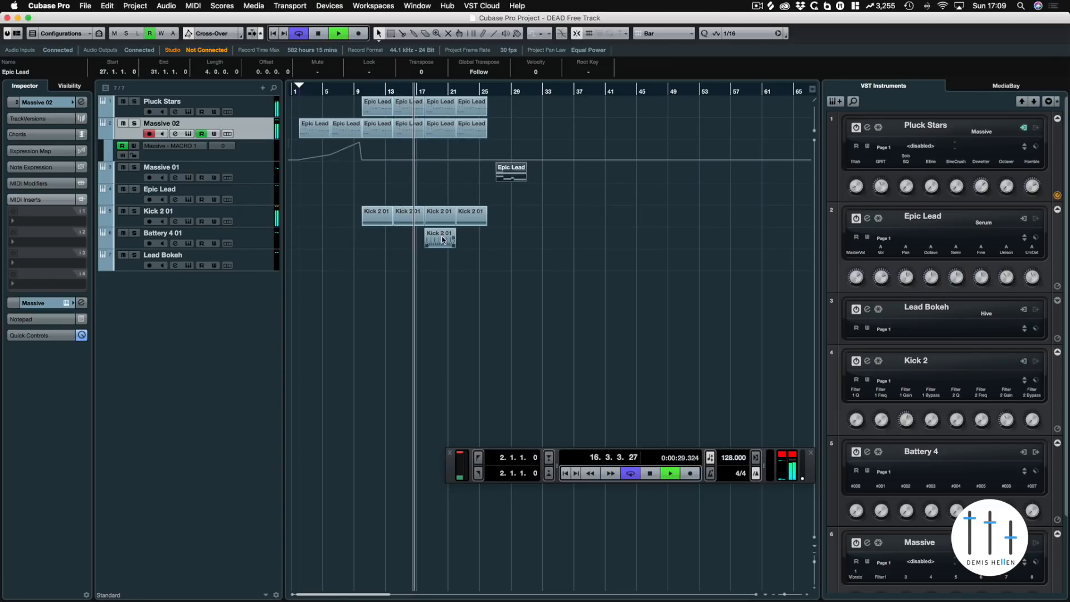
pyautogui.press('super+d')
pyautogui.press('super+d')
pyautogui.press('super+d')
# Delete the F1, E1 and D#1 notes from the first two Battery 4 01 clips and stop playback
pyautogui.click(439, 241)
pyautogui.doubleClick(438, 241)
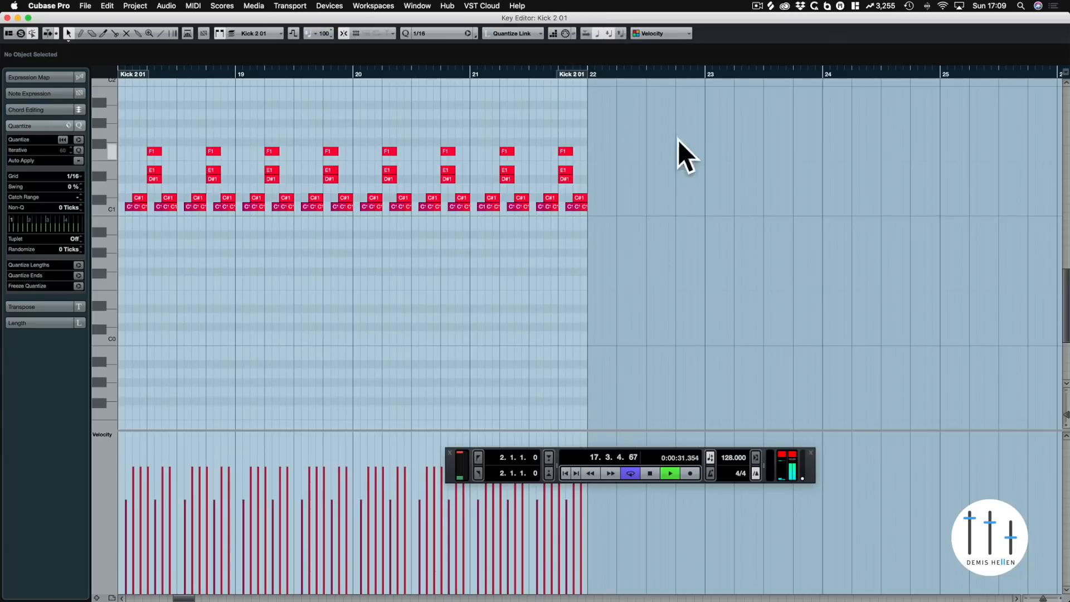
pyautogui.moveTo(183, 177); pyautogui.dragTo(143, 180)
pyautogui.press('Delete')
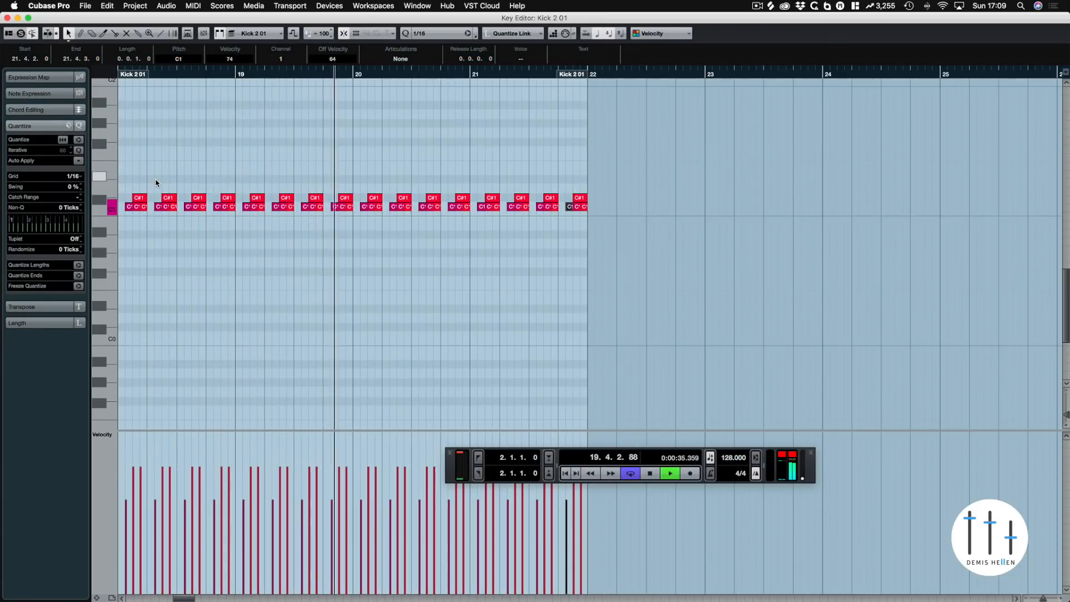
pyautogui.press('super+w')
pyautogui.press('Right')
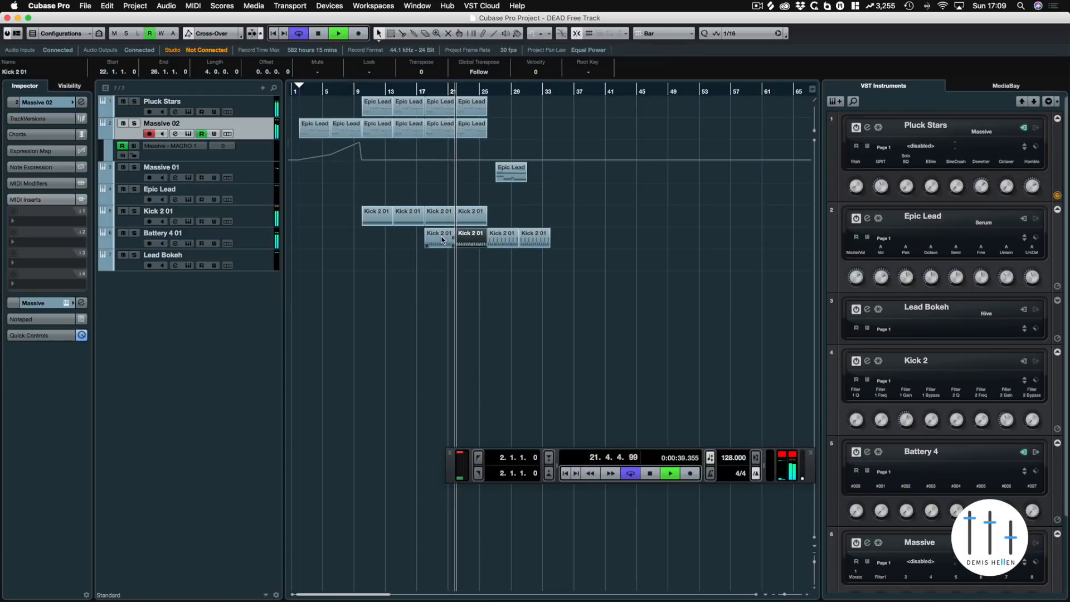
pyautogui.press('space')
pyautogui.click(526, 195)
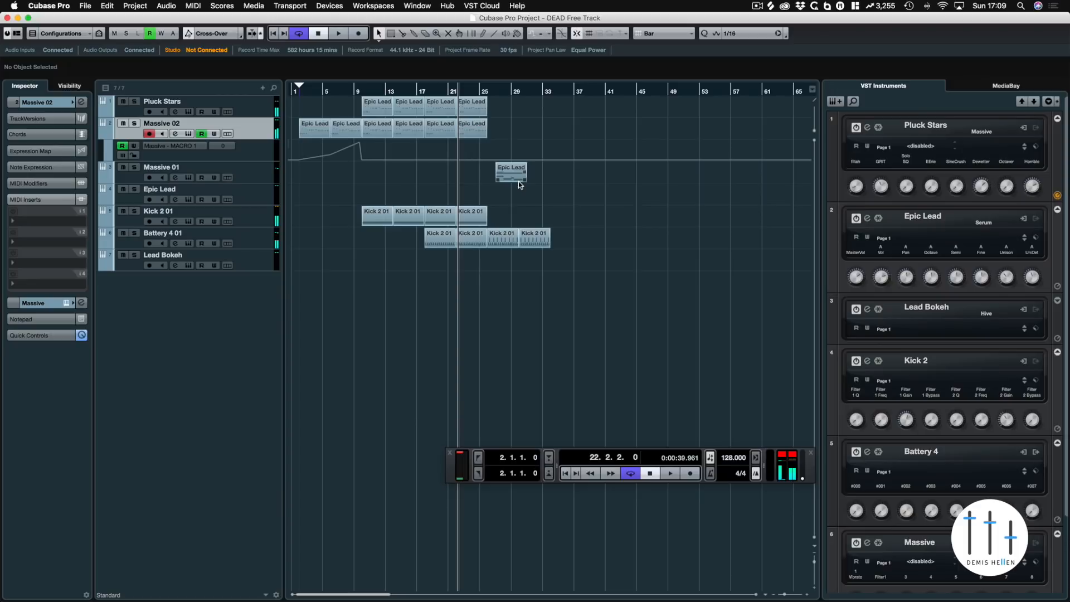
# Place the playhead at bar 9
pyautogui.click(342, 96)
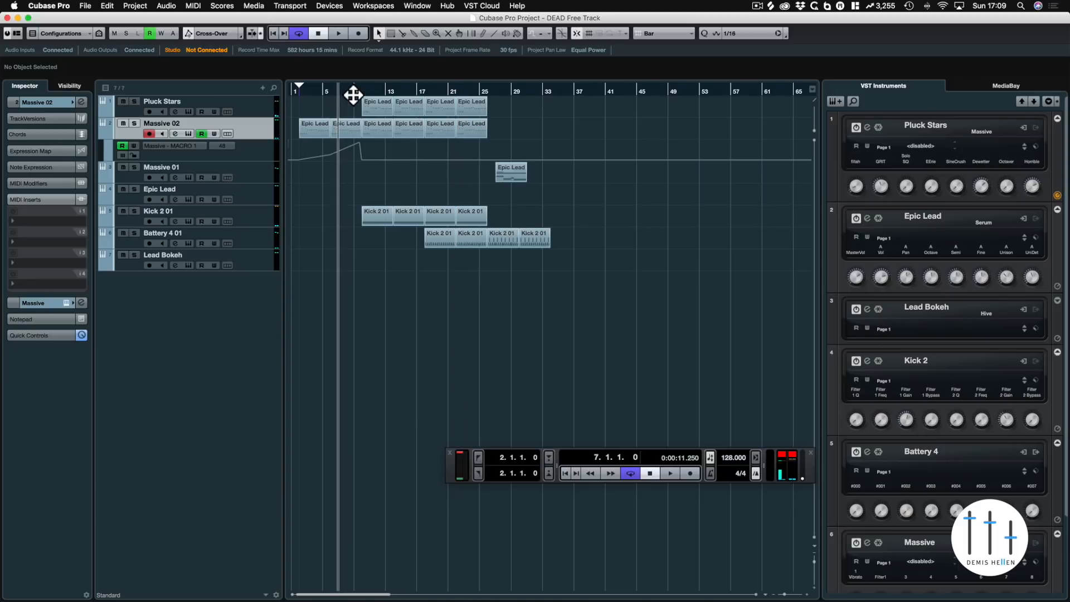
pyautogui.click(363, 96)
pyautogui.press('Left')
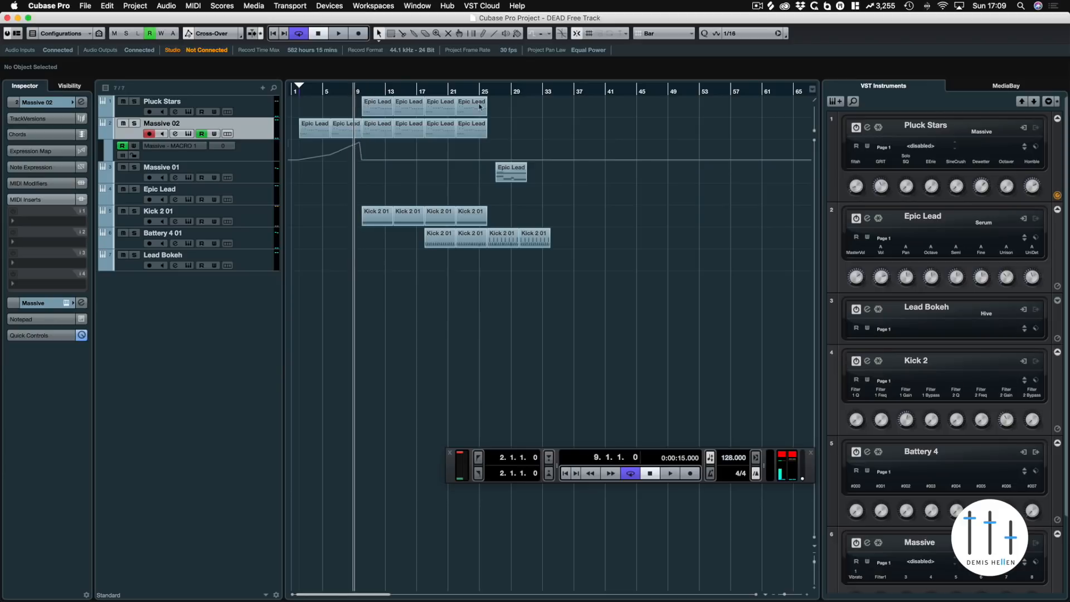
# Add one Serum instrument track routed to Stereo Out
pyautogui.click(830, 102)
pyautogui.click(433, 143)
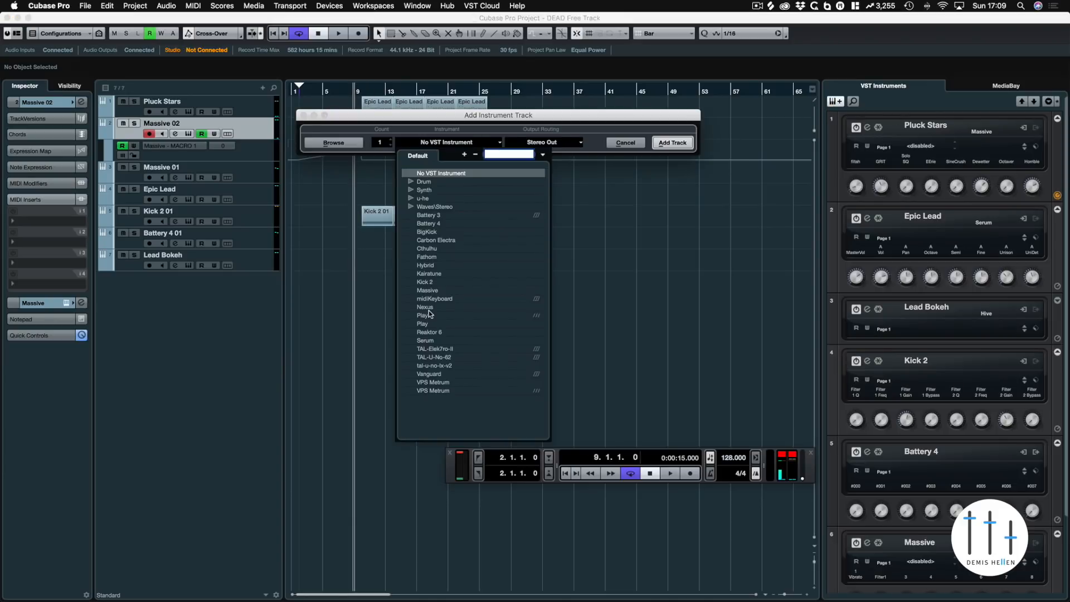
pyautogui.click(425, 340)
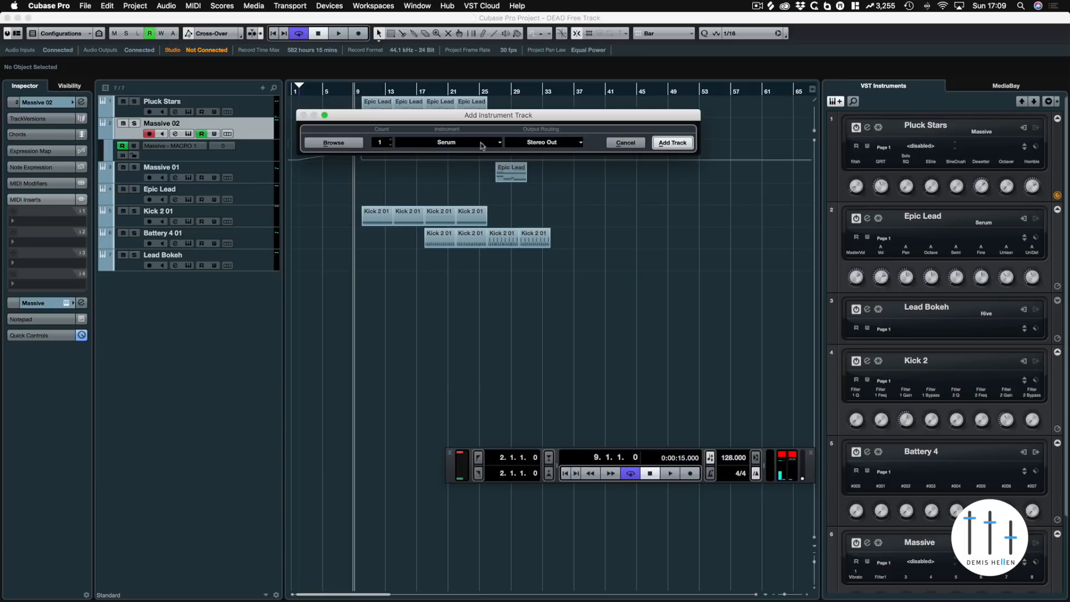
pyautogui.press('Return')
# Set Serum's OSC A unison to 5 voices and lower its unison blend
pyautogui.moveTo(543, 390); pyautogui.dragTo(515, 93)
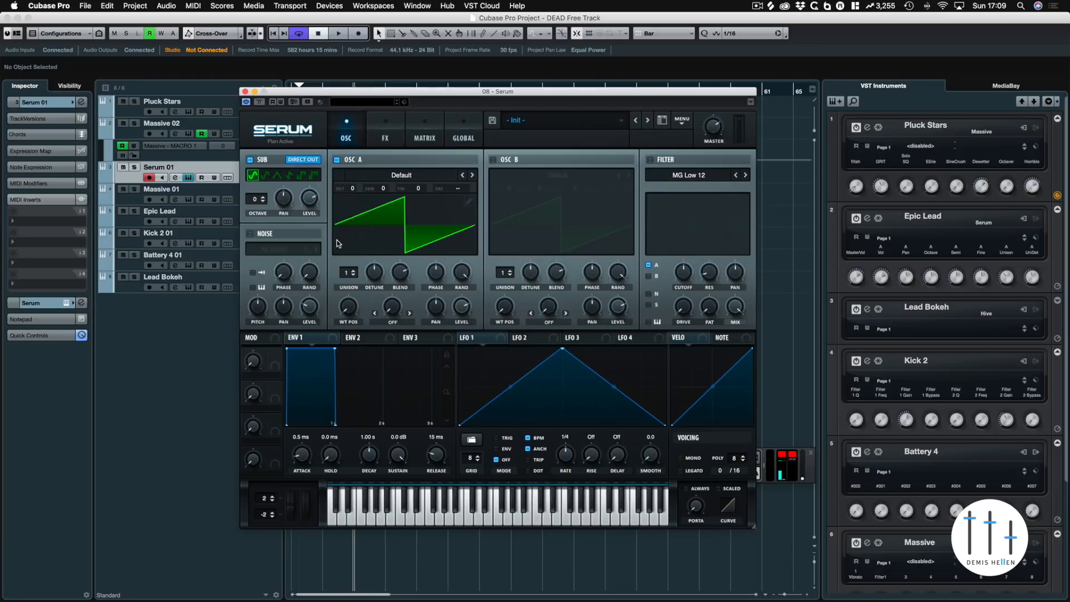
pyautogui.moveTo(347, 274); pyautogui.dragTo(348, 250)
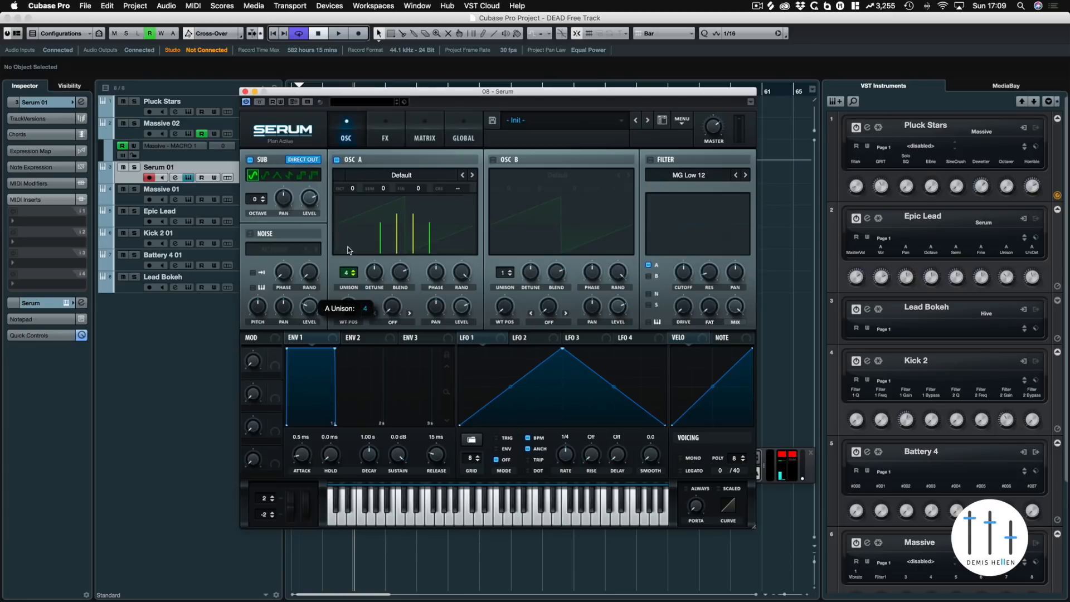
pyautogui.moveTo(400, 273); pyautogui.dragTo(394, 307)
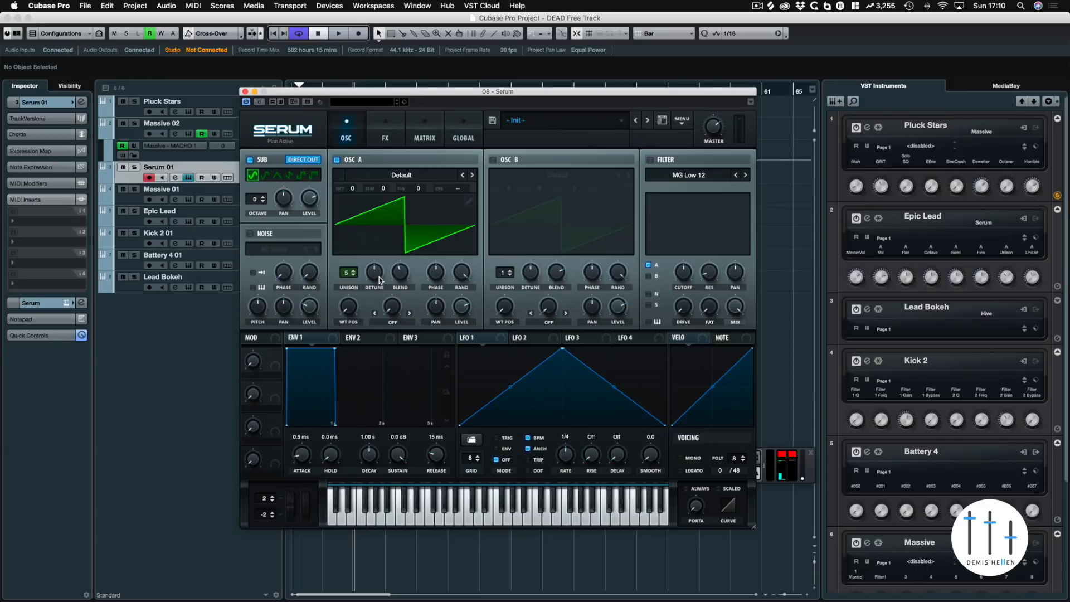
# Solo the Serum 01 track and copy the Massive 02 Epic Lead clip at bar 10 onto it
pyautogui.click(133, 168)
pyautogui.moveTo(287, 92); pyautogui.dragTo(373, 135)
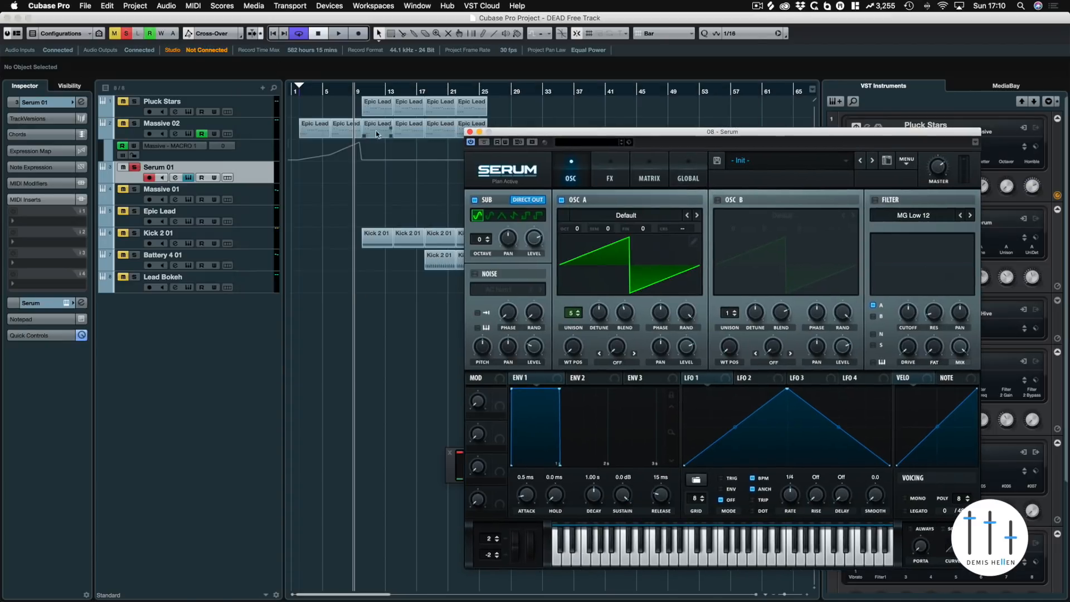
pyautogui.moveTo(500, 133); pyautogui.dragTo(621, 136)
pyautogui.moveTo(518, 192); pyautogui.dragTo(373, 180)
# Delete the G3, F3, D#3, C3 and A#2 notes from the Serum 01 clip and loop playback from bar 10 to 14
pyautogui.doubleClick(373, 180)
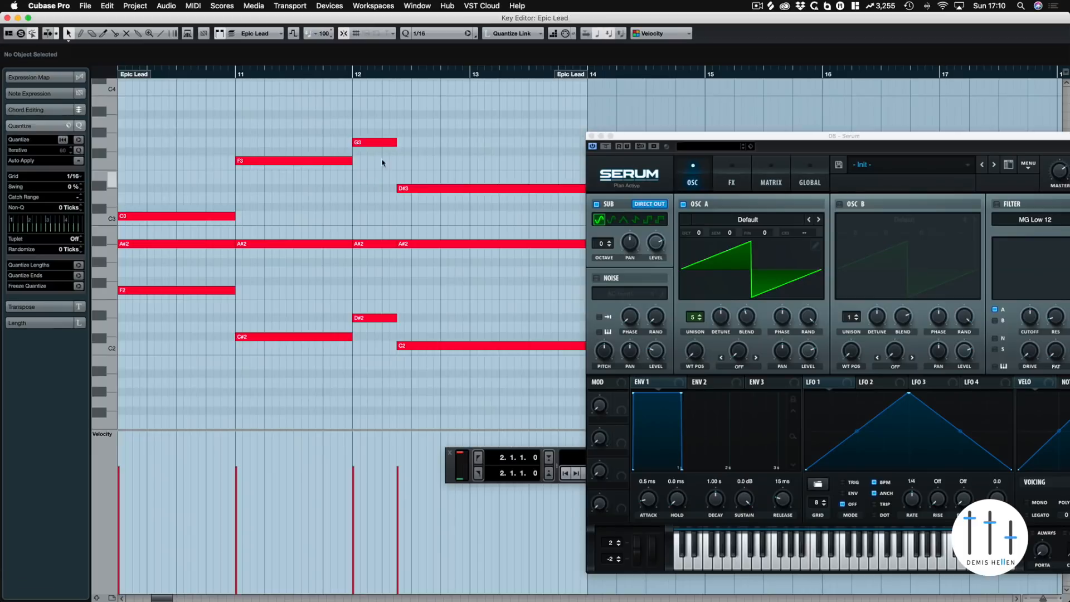
pyautogui.scroll(-5, 199, 162)
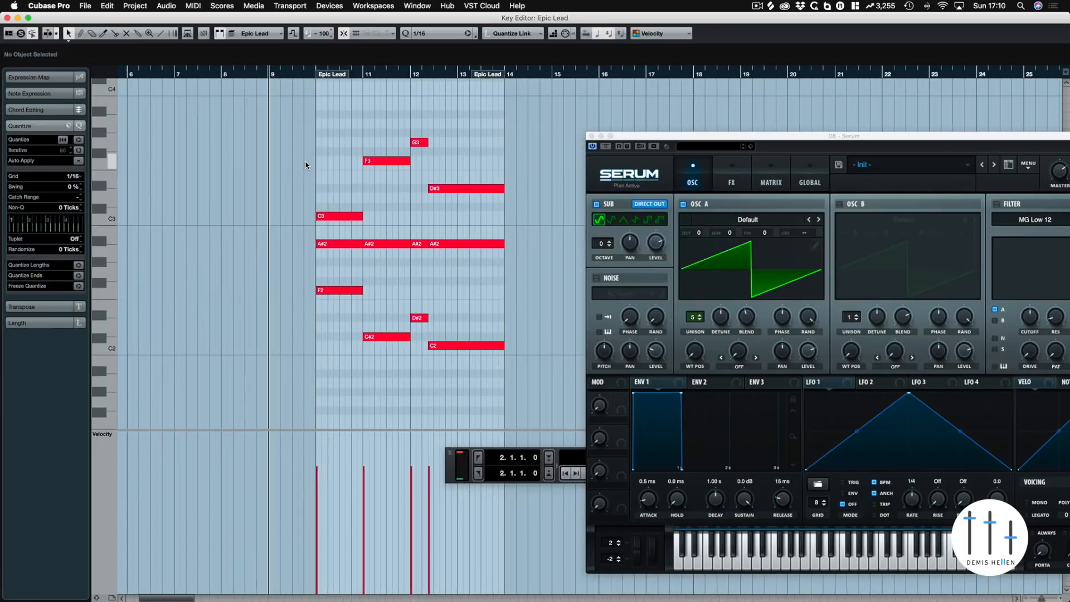
pyautogui.moveTo(252, 110); pyautogui.dragTo(529, 262)
pyautogui.press('Delete')
pyautogui.press('space')
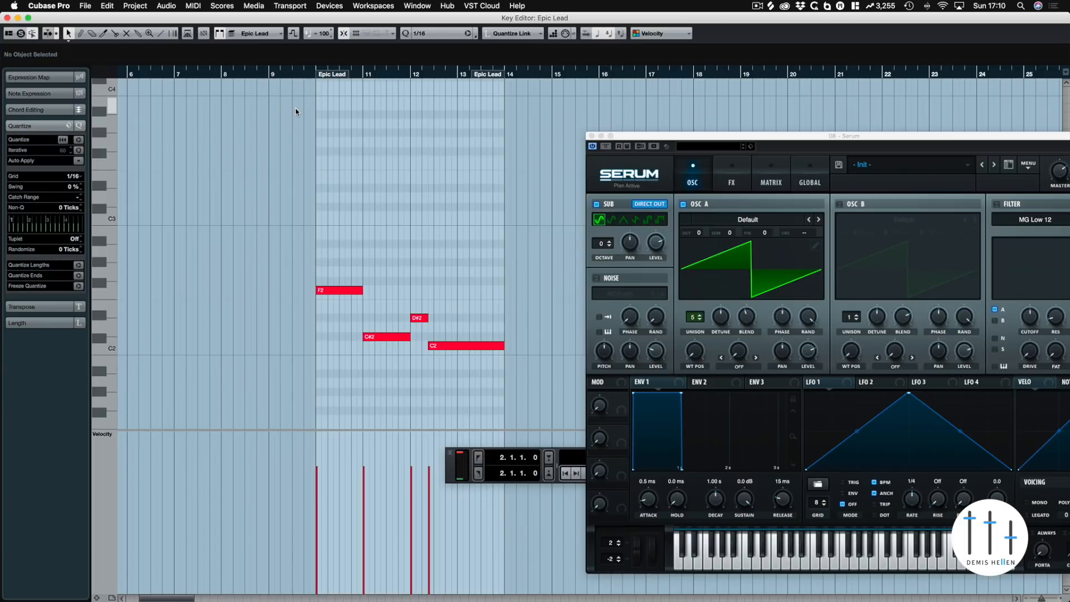
pyautogui.press('super+w')
pyautogui.press('p')
# Set Serum's sub oscillator to a triangle wave at octave -1
pyautogui.moveTo(709, 136); pyautogui.dragTo(484, 79)
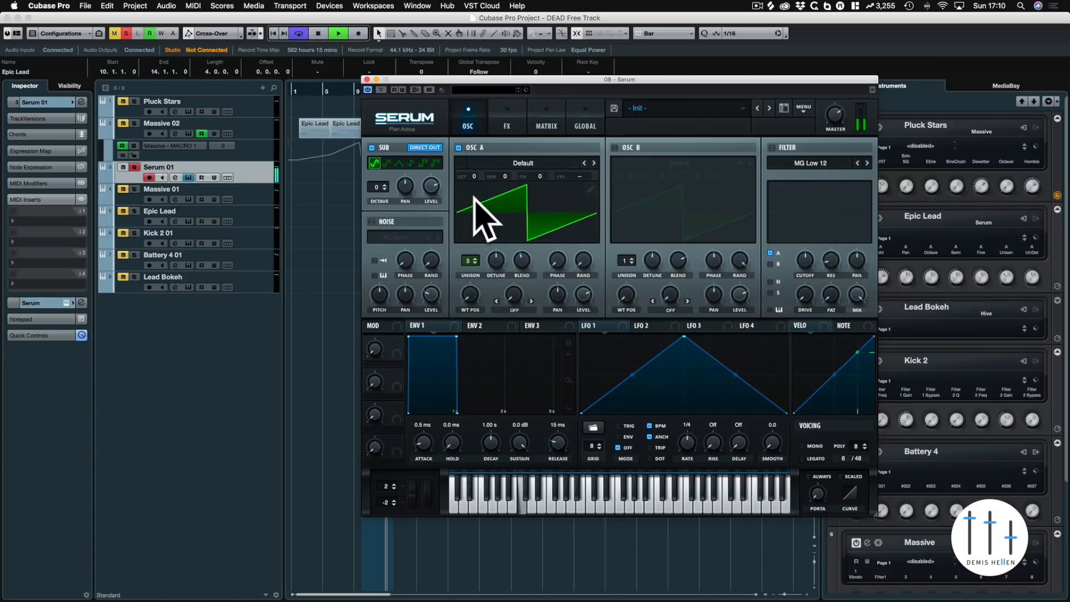
pyautogui.moveTo(376, 190); pyautogui.dragTo(376, 199)
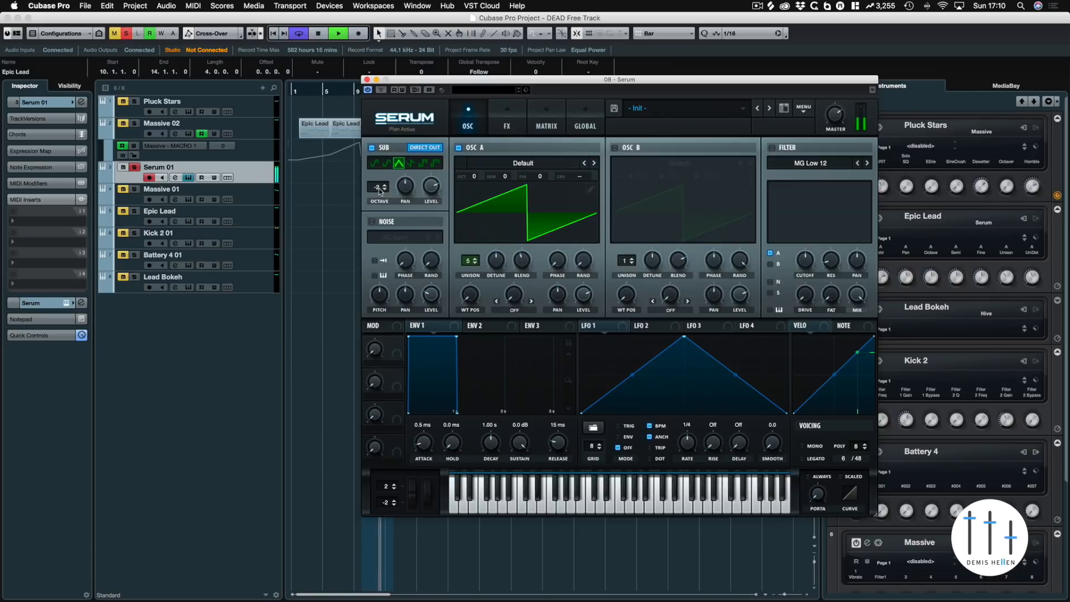
pyautogui.moveTo(371, 189); pyautogui.dragTo(375, 189)
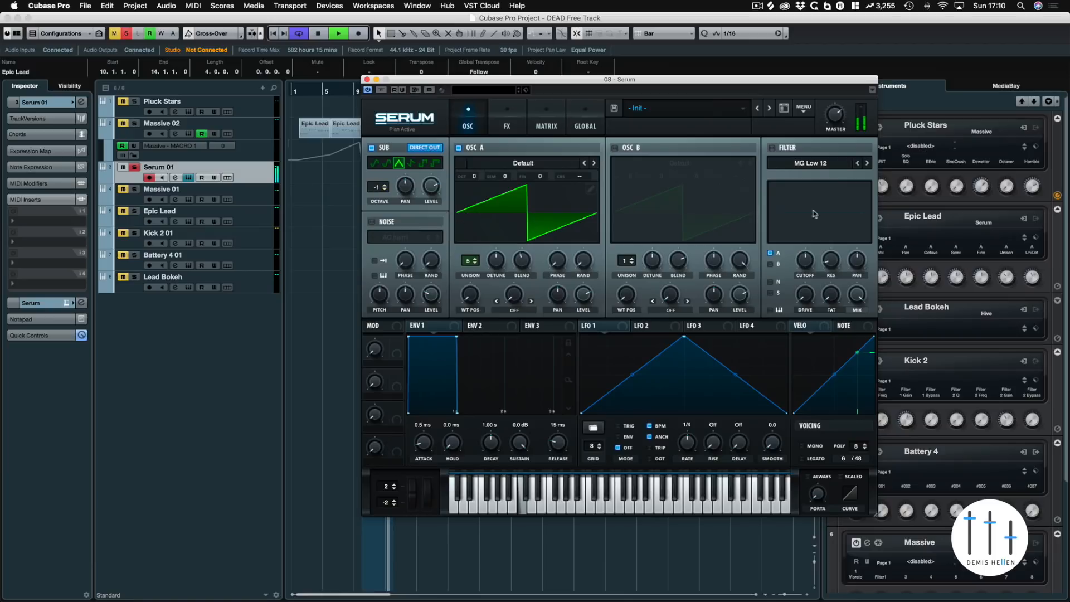
# Enable the MG Low 12 filter with a cutoff of about 350 Hz, then lower OSC A's unison blend and set its octave to -1
pyautogui.click(772, 149)
pyautogui.moveTo(808, 249); pyautogui.dragTo(801, 285)
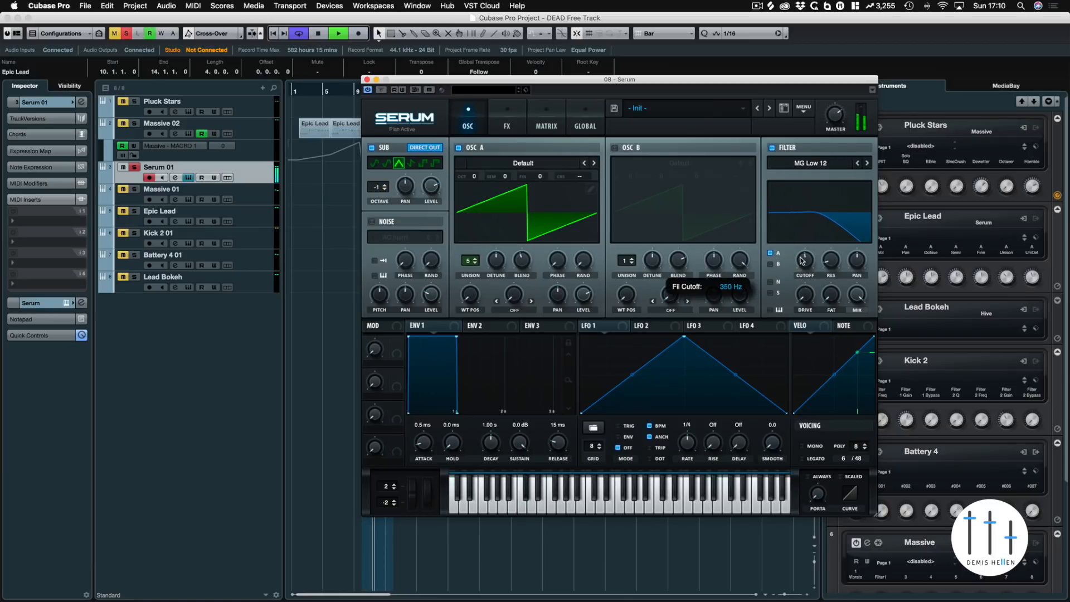
pyautogui.click(521, 264)
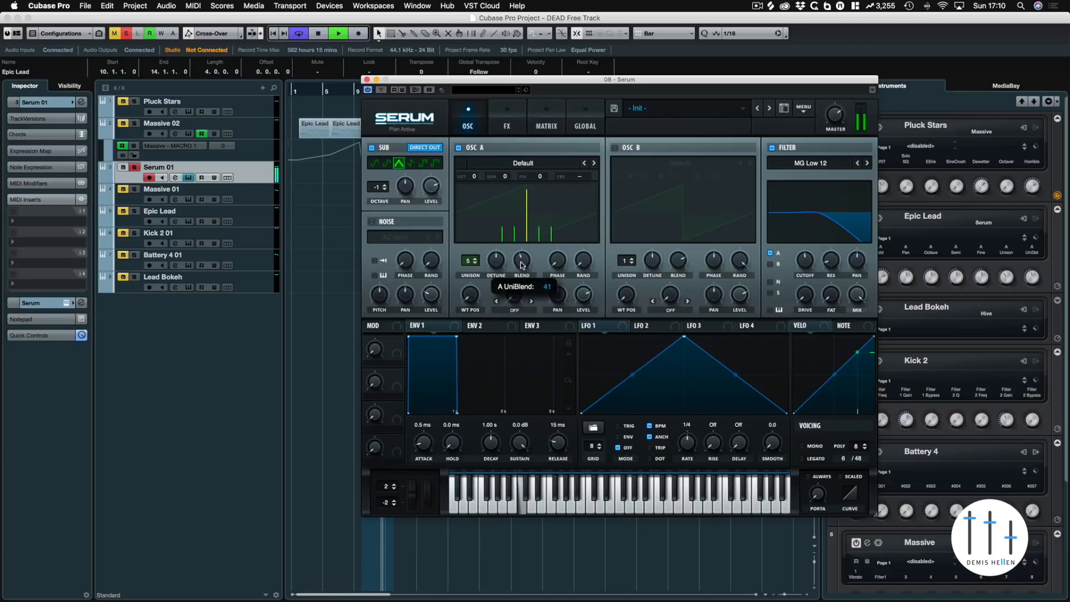
pyautogui.moveTo(516, 286); pyautogui.dragTo(518, 285)
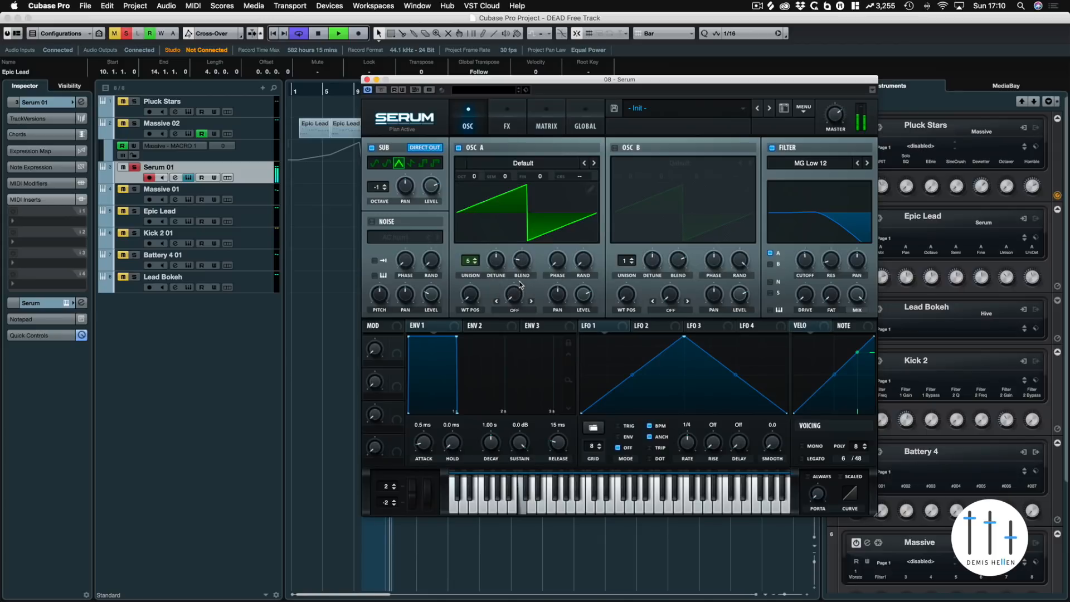
pyautogui.moveTo(471, 180); pyautogui.dragTo(471, 194)
# Turn off the sub's Direct Out, route it through the filter, and fine-tune the filter cutoff and sub octave before closing Serum
pyautogui.moveTo(813, 260); pyautogui.dragTo(810, 248)
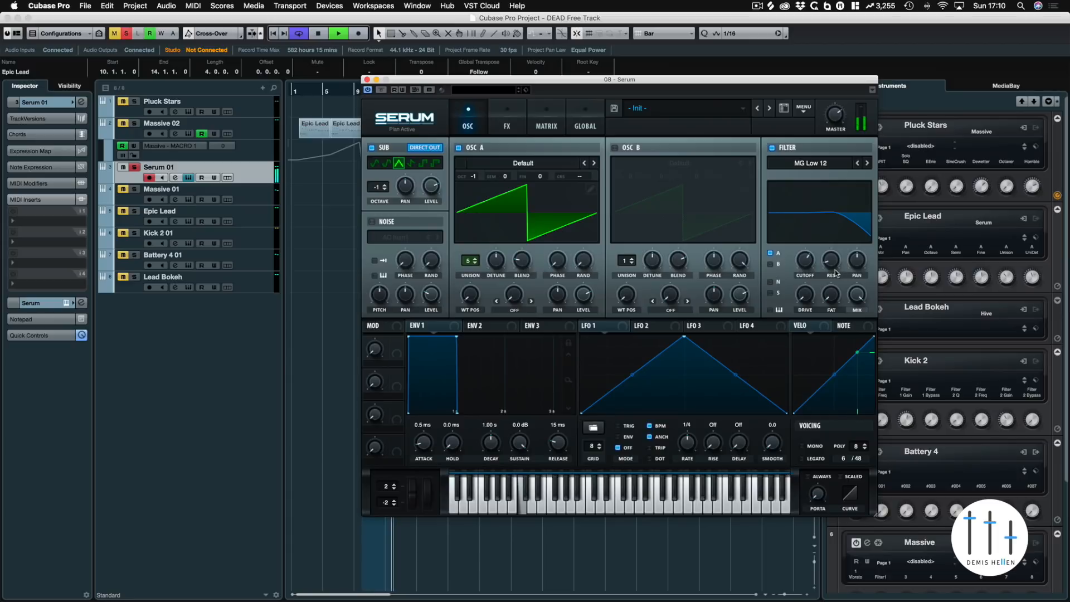
pyautogui.moveTo(804, 258); pyautogui.dragTo(801, 301)
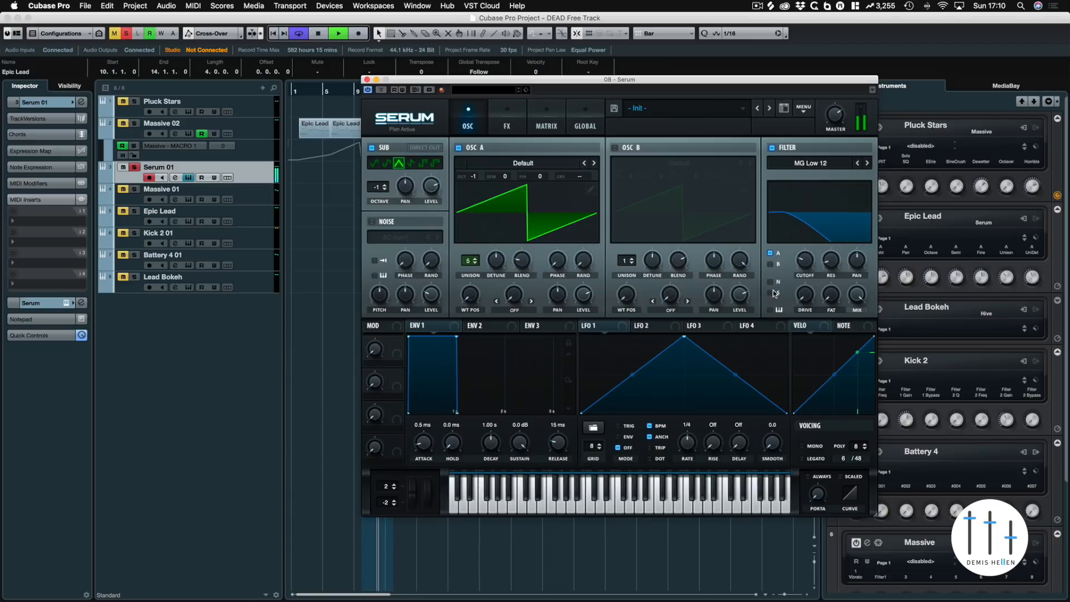
pyautogui.moveTo(803, 265); pyautogui.dragTo(804, 255)
pyautogui.moveTo(378, 190); pyautogui.dragTo(375, 195)
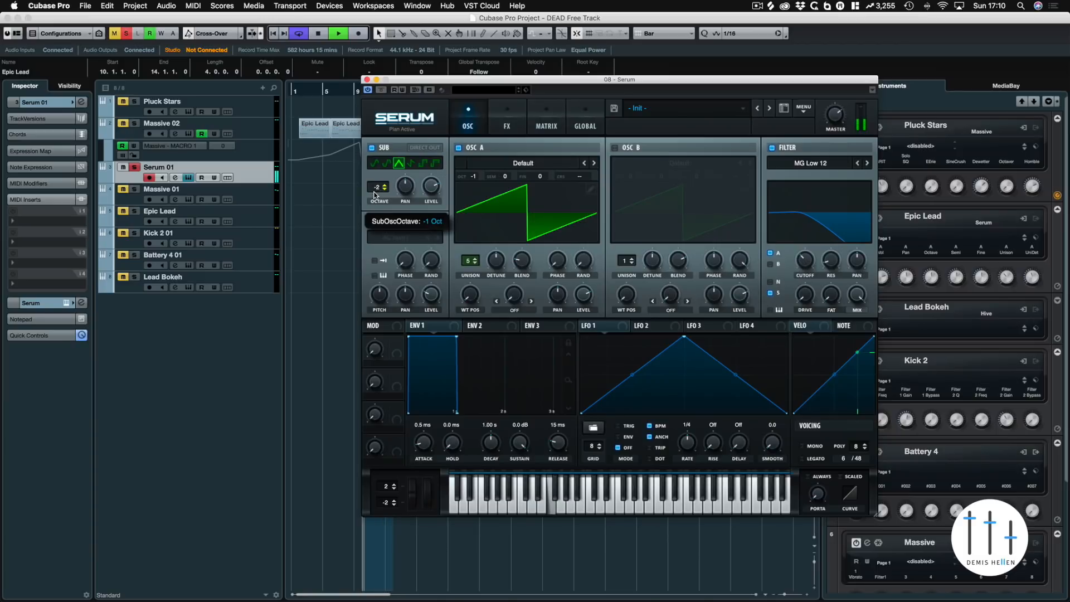
pyautogui.click(365, 80)
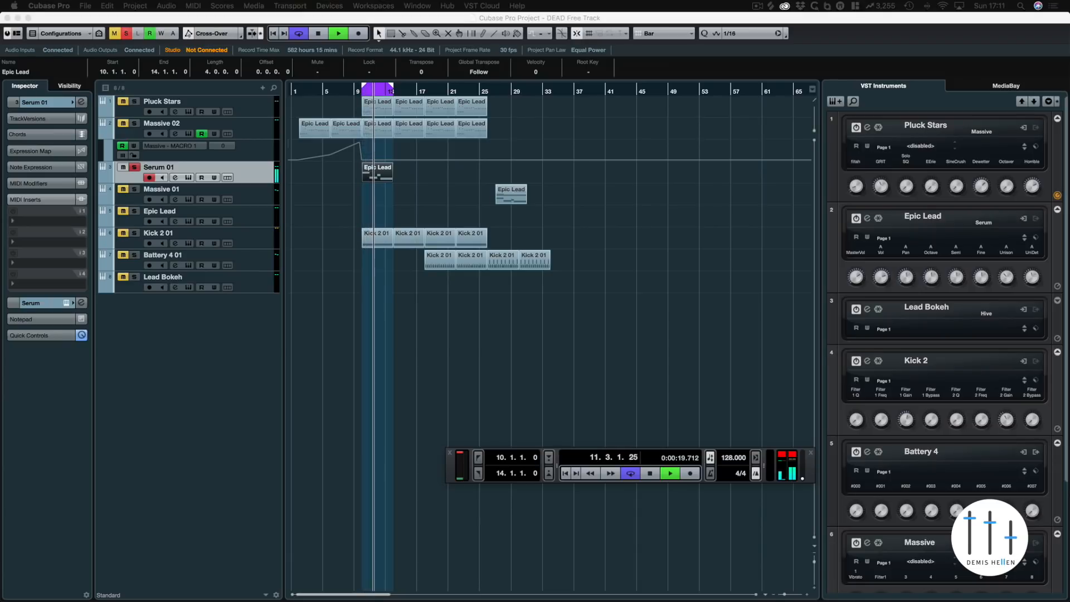
# Insert FabFilter Pro-Q 3 on Serum 01 and Kick 2 01, solo the kick, and arrange both equalizer windows side by side
pyautogui.click(985, 264)
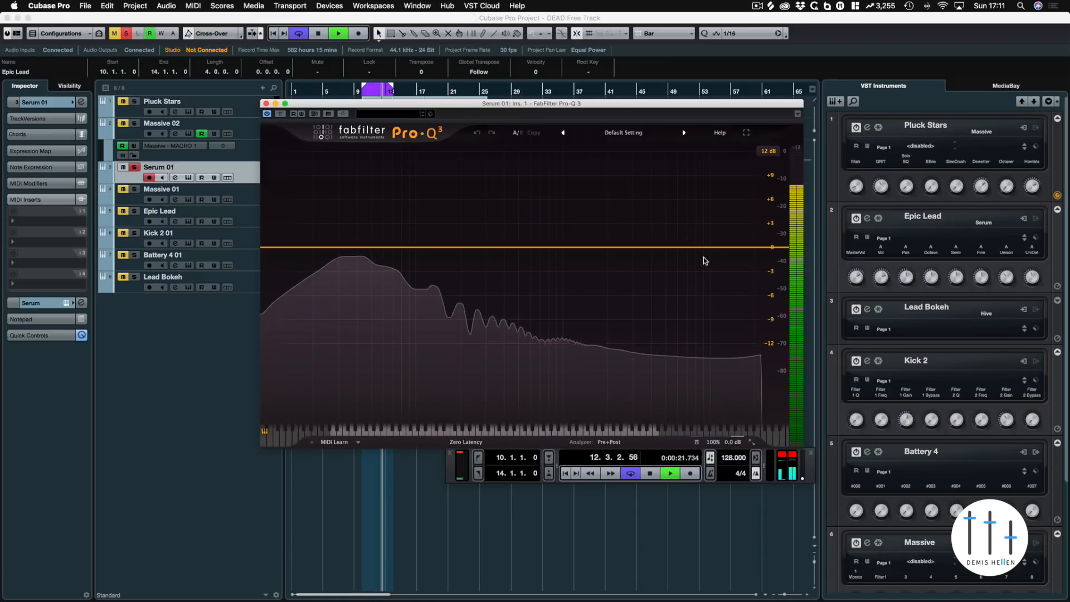
pyautogui.moveTo(389, 108); pyautogui.dragTo(508, 107)
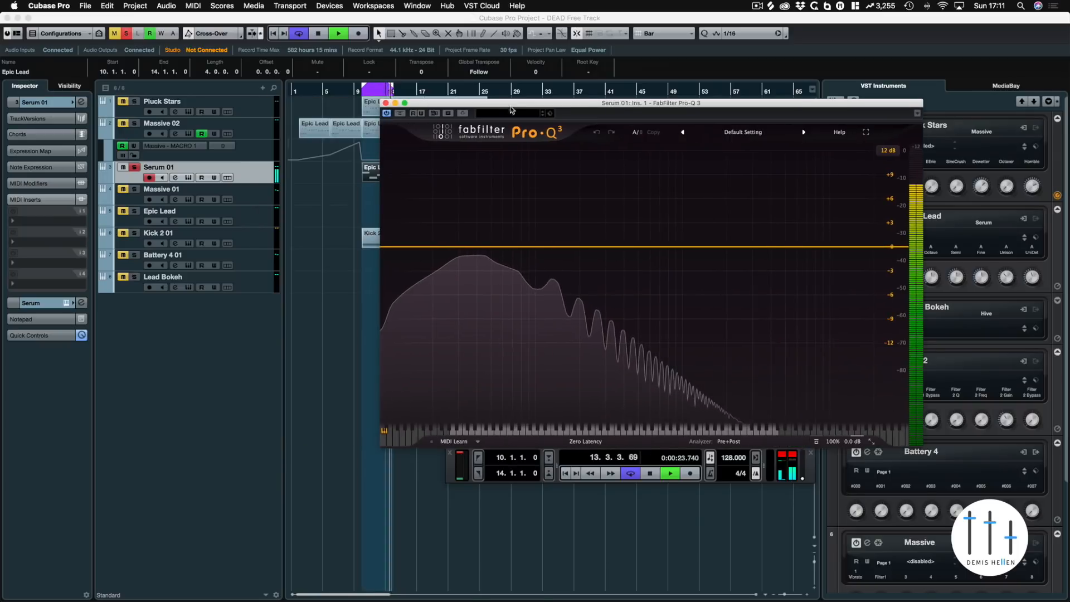
pyautogui.click(133, 233)
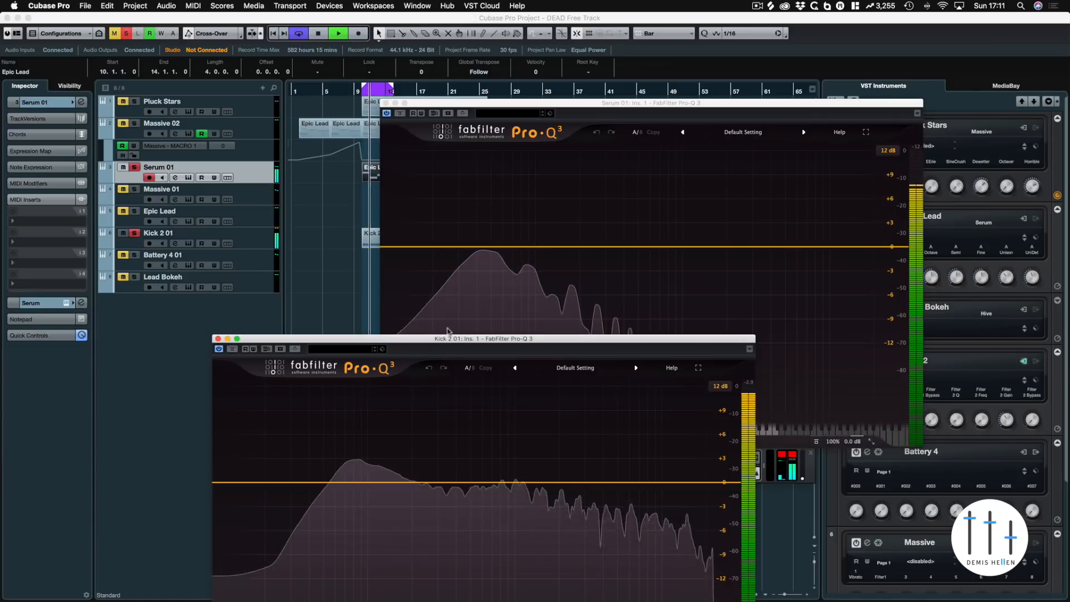
pyautogui.moveTo(457, 340); pyautogui.dragTo(317, 142)
pyautogui.moveTo(502, 103); pyautogui.dragTo(568, 122)
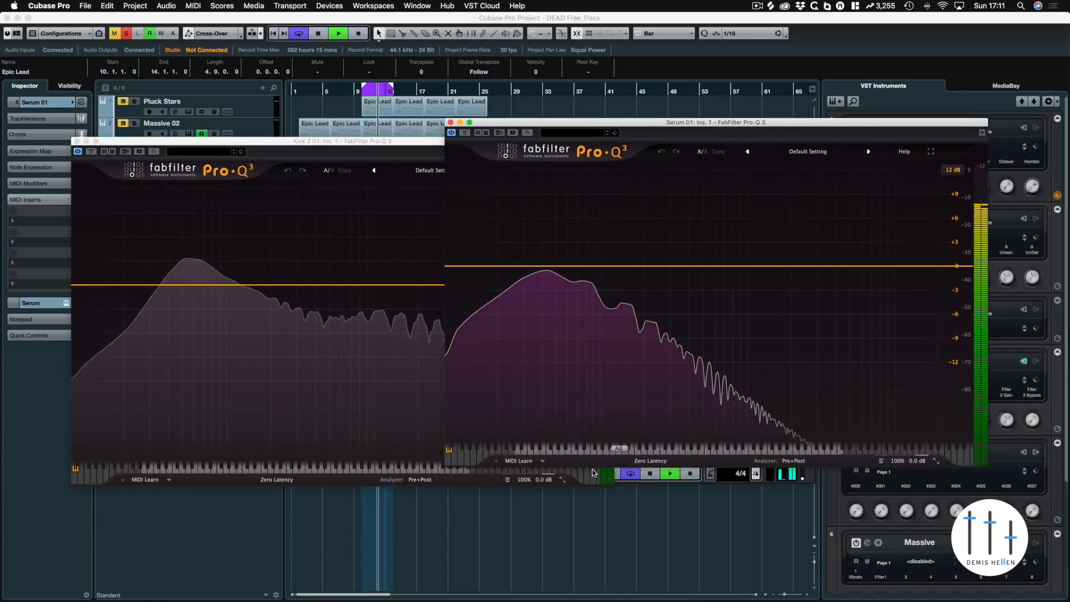
# Overlay the Kick 2 01 spectrum in Serum 01's Pro-Q 3 and add a bell cut of -6.76 dB at 44.251 Hz with Q 1.572
pyautogui.click(793, 460)
pyautogui.click(747, 396)
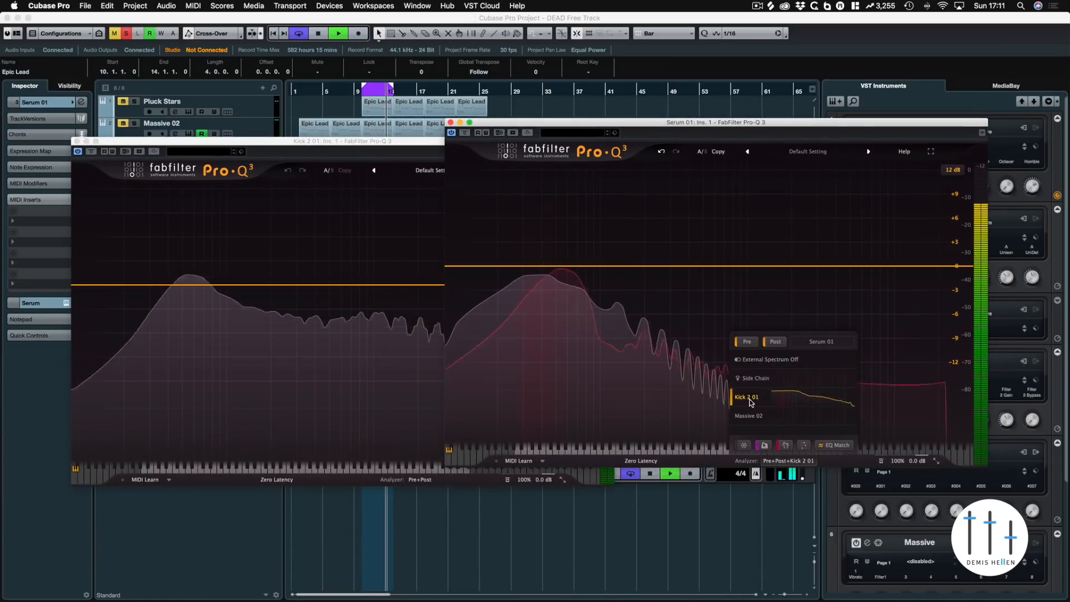
pyautogui.click(548, 267)
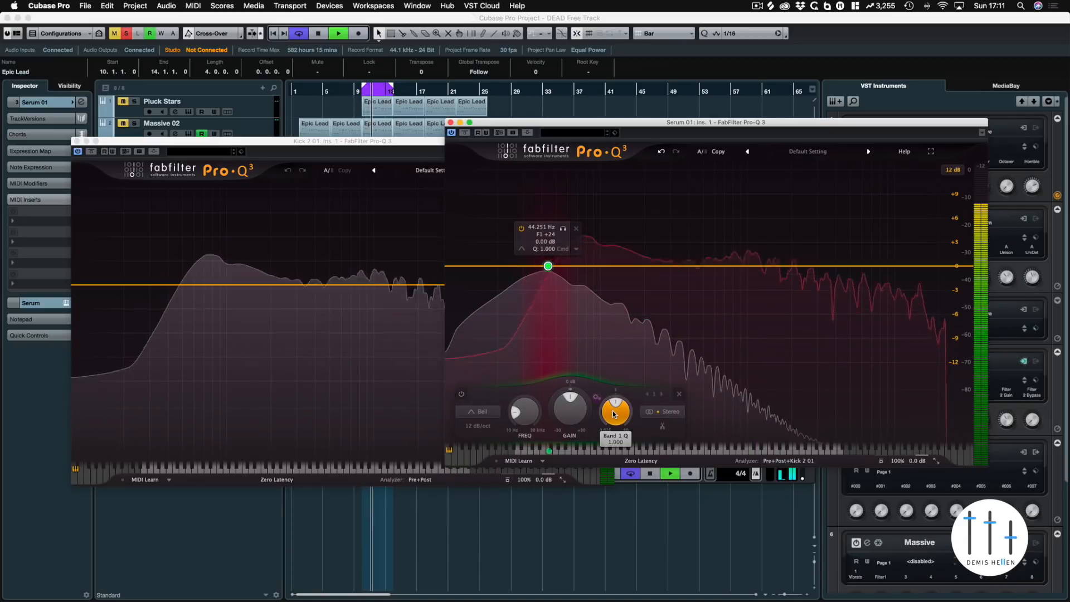
pyautogui.moveTo(569, 410); pyautogui.dragTo(565, 444)
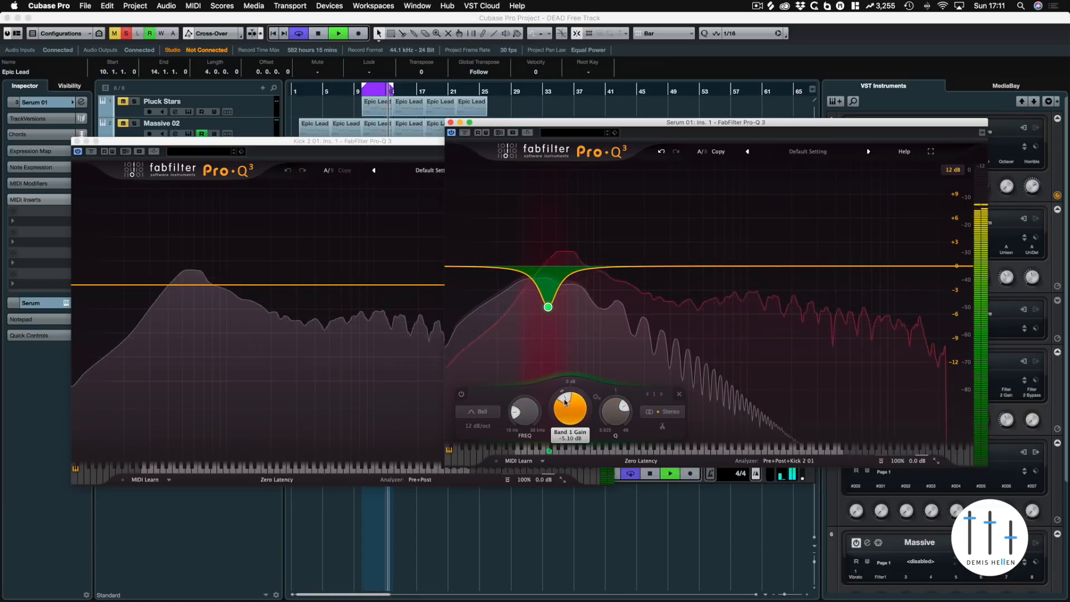
pyautogui.moveTo(563, 401)
pyautogui.mouseDown()
pyautogui.moveTo(607, 412)
pyautogui.moveTo(564, 410)
pyautogui.mouseUp()
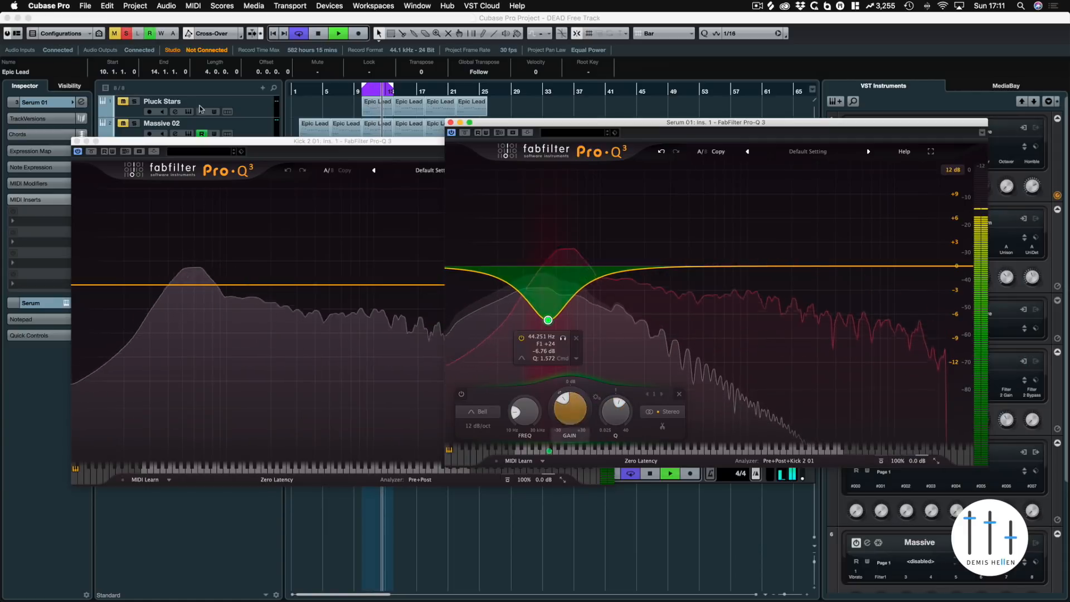
pyautogui.click(77, 141)
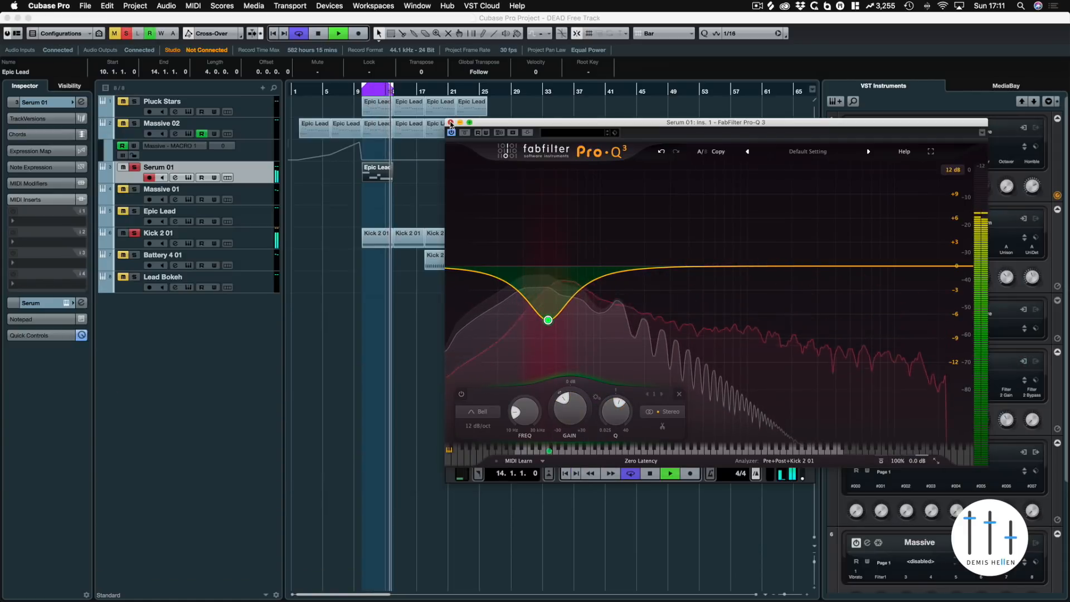
pyautogui.click(451, 122)
# Duplicate the Serum 01 clip three times so the clips run from bar 10 to bar 26
pyautogui.click(376, 172)
pyautogui.click(377, 171)
pyautogui.press('super+d')
pyautogui.press('super+d')
pyautogui.press('super+d')
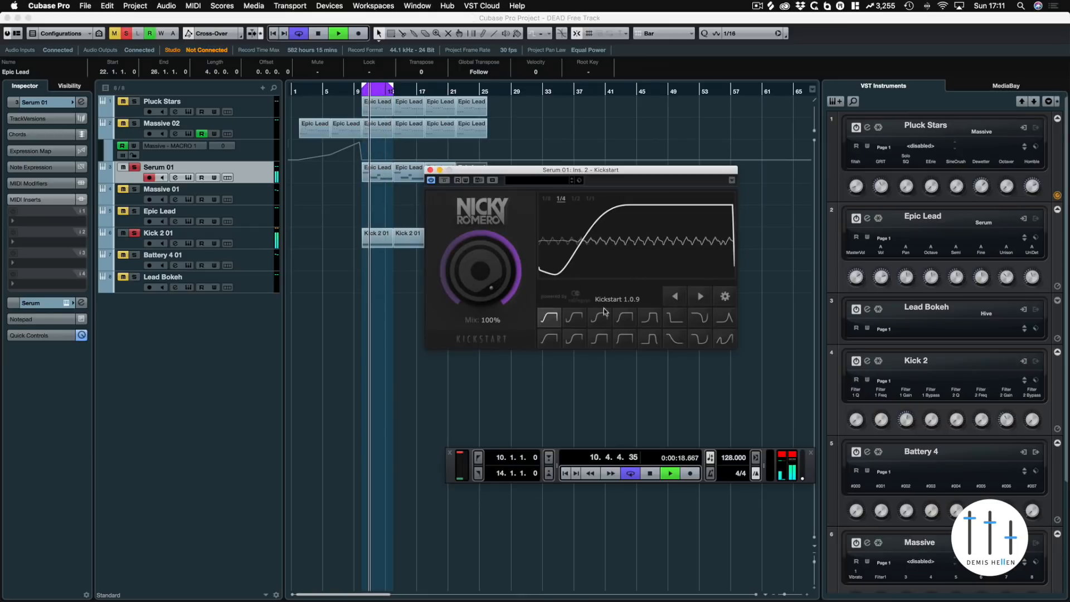
# Insert Kickstart on Serum 01 with the fifth curve of the first row at about 36% mix, and stop playback
pyautogui.click(650, 317)
pyautogui.moveTo(470, 253); pyautogui.dragTo(470, 289)
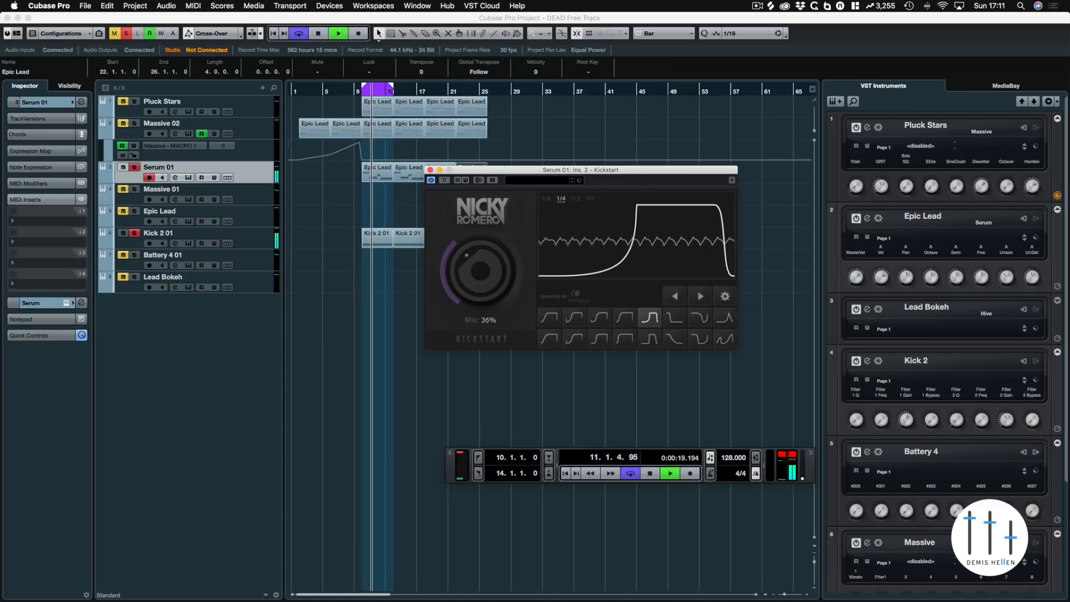
pyautogui.press('space')
pyautogui.click(430, 170)
# Unsolo all tracks, play the arrangement from just before bar 10, and extend the loop range to bar 26
pyautogui.click(411, 208)
pyautogui.click(354, 91)
pyautogui.moveTo(361, 98); pyautogui.dragTo(360, 106)
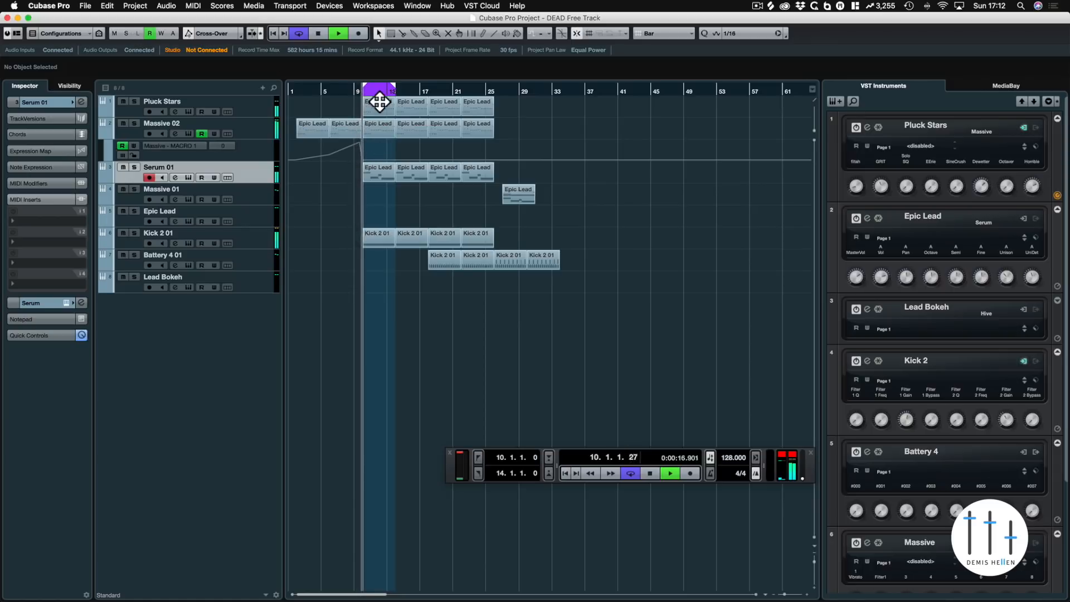
pyautogui.moveTo(393, 90); pyautogui.dragTo(493, 92)
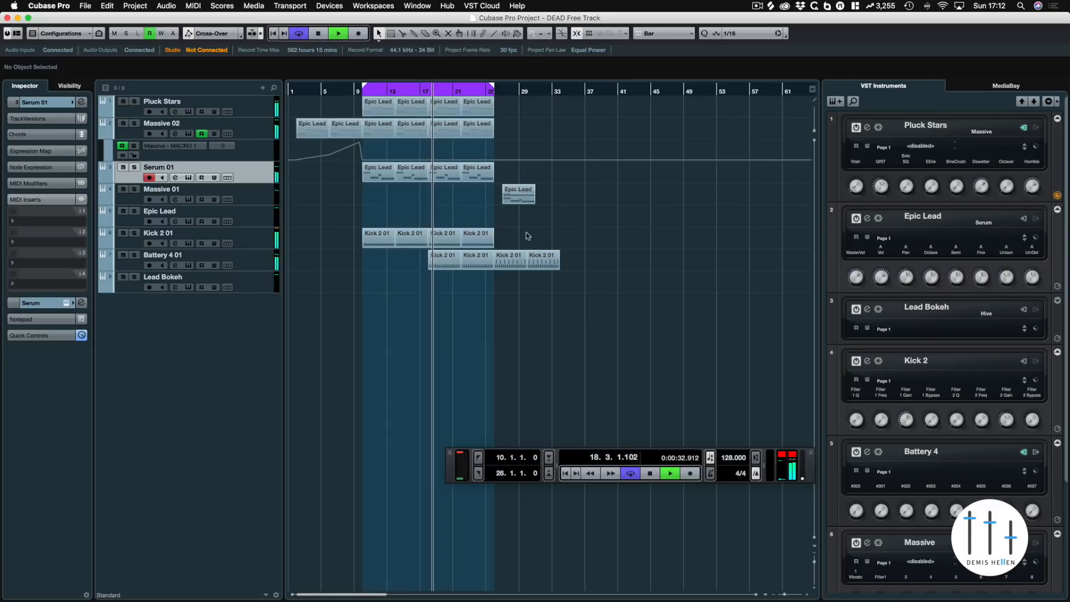
# Move the Massive 01 clip to bar 36 and duplicate the Pluck Stars, Massive 02 and Serum 01 clips across bars 26 to 42
pyautogui.moveTo(509, 196); pyautogui.dragTo(581, 193)
pyautogui.click(373, 104)
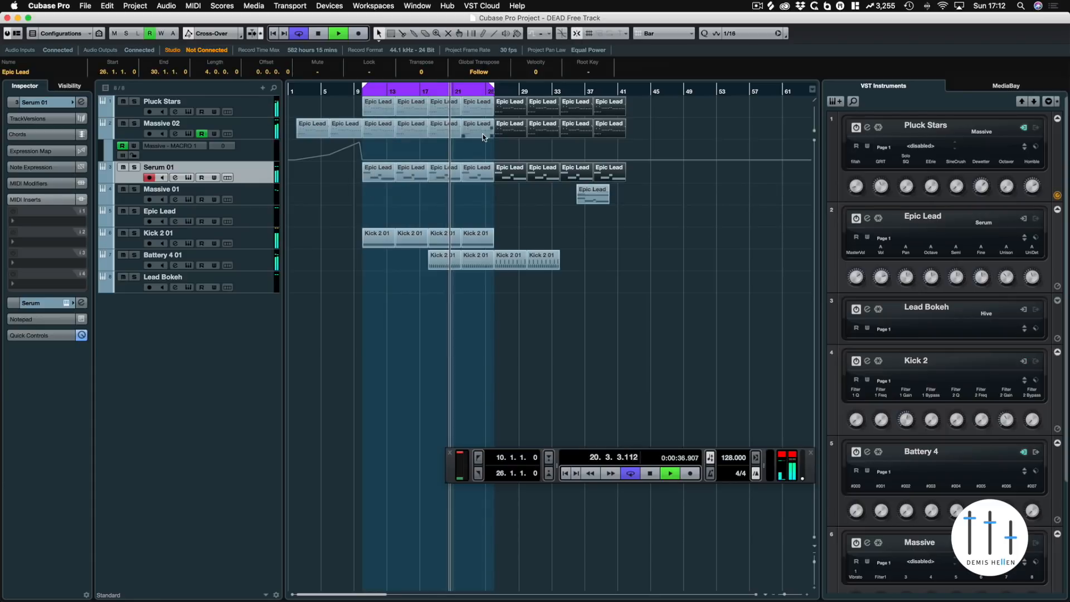
pyautogui.press('super+d')
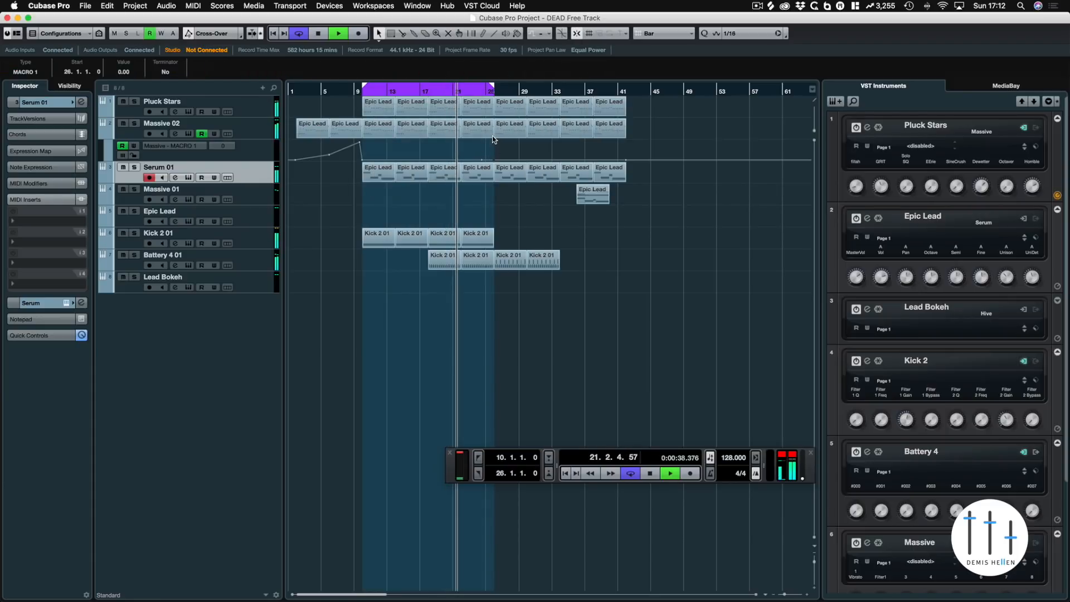
# Draw a rising MACRO 1 automation ramp on Massive 02 into bar 26 and duplicate two Kick 2 01 clips to bars 26–34
pyautogui.moveTo(493, 139); pyautogui.dragTo(440, 240)
pyautogui.press('super+d')
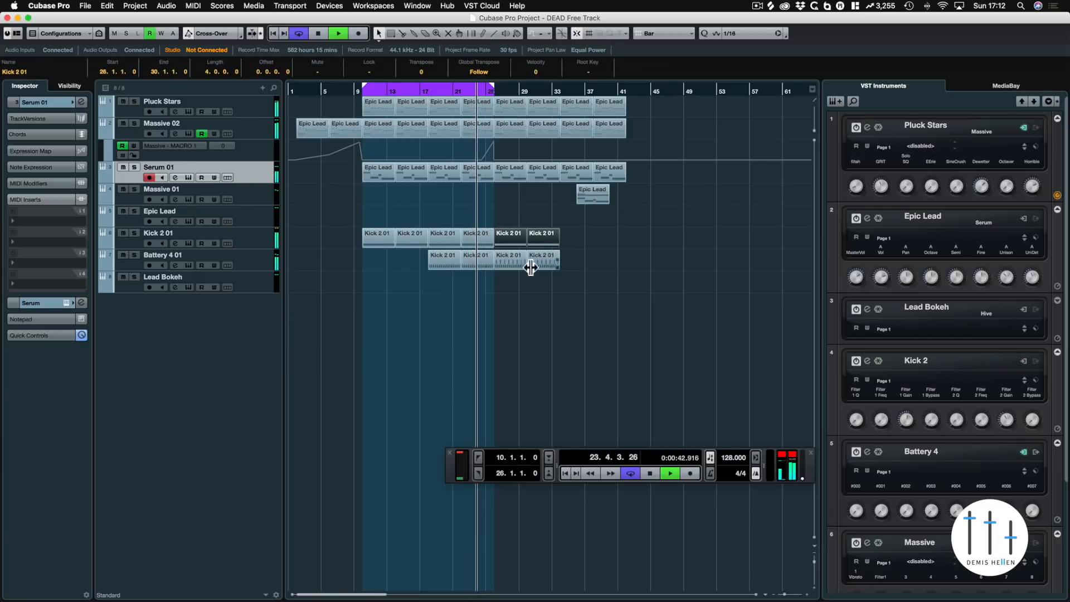
# Set the loop range to bars 26–34 and show the Filtah automation lane on the Pluck Stars track
pyautogui.press('p')
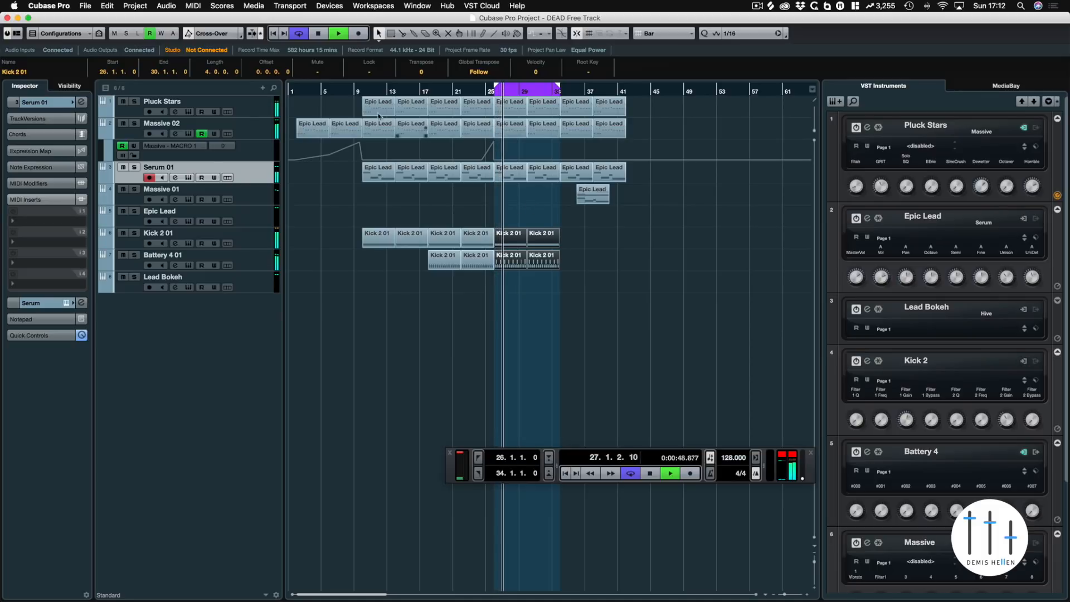
pyautogui.click(102, 111)
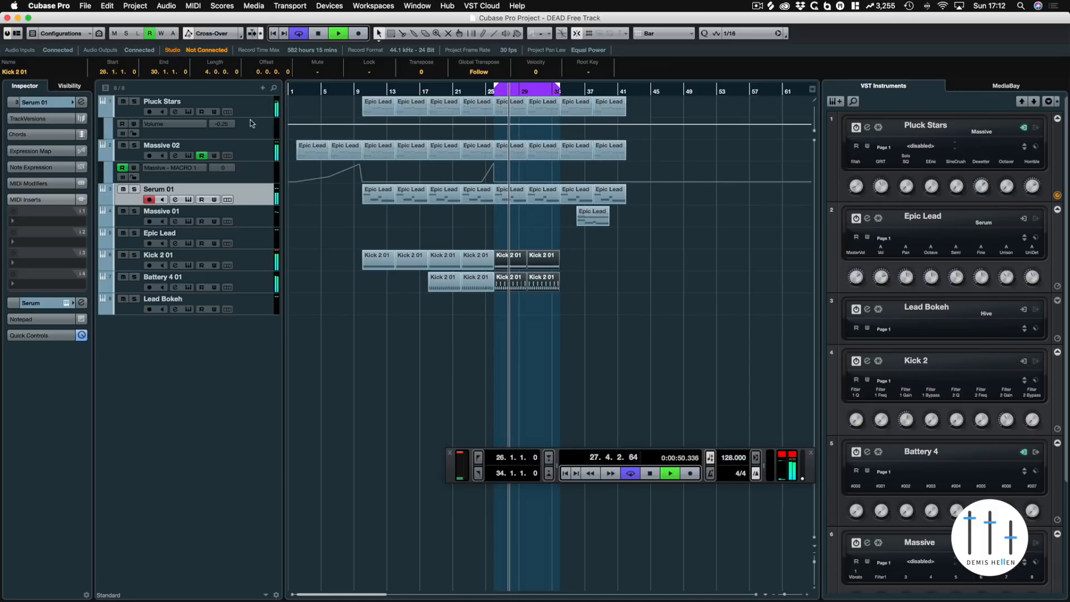
pyautogui.click(185, 122)
pyautogui.click(199, 275)
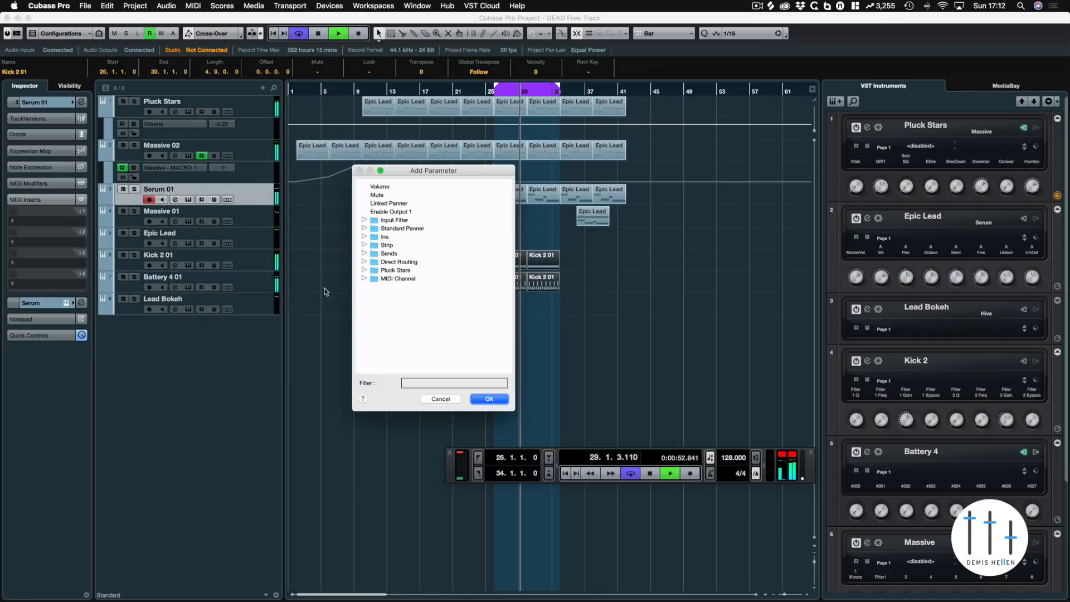
pyautogui.click(364, 270)
pyautogui.click(392, 279)
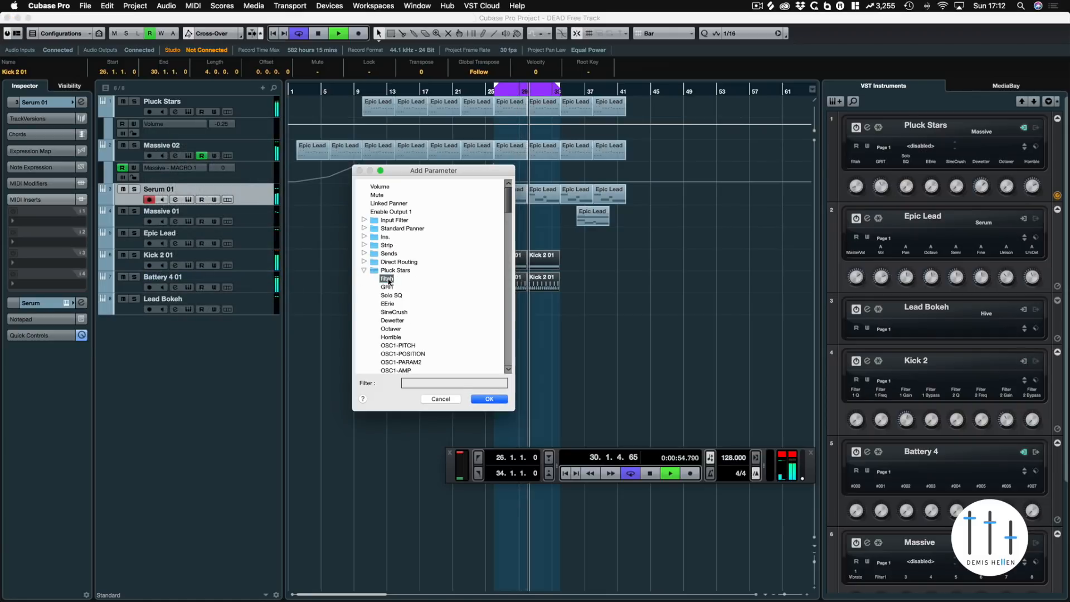
pyautogui.click(488, 399)
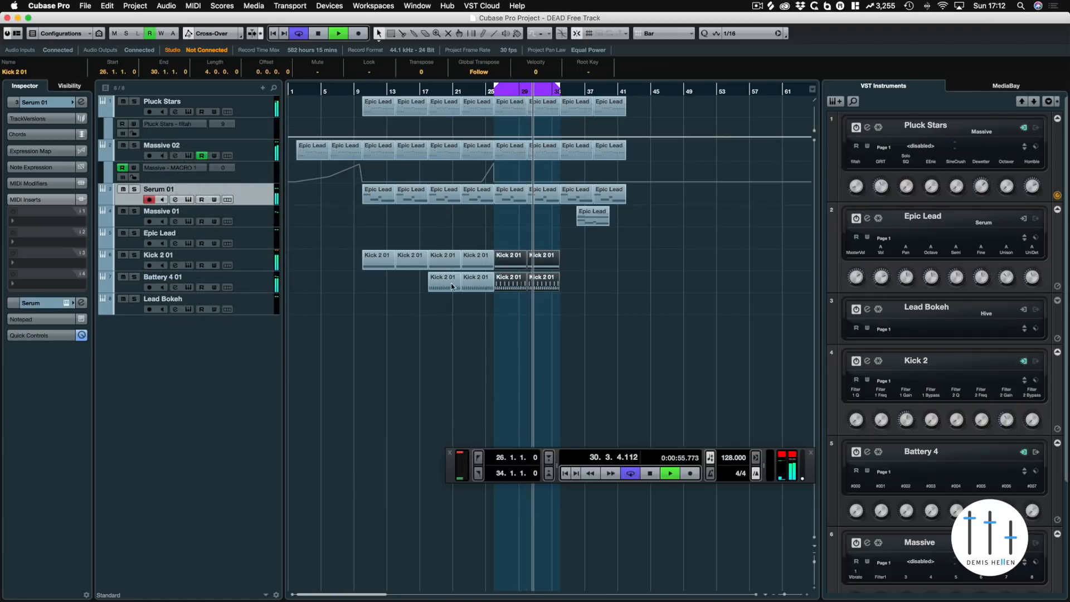
# Draw a Filtah automation ramp on Pluck Stars rising from about bar 25 and dropping back to zero at bar 26
pyautogui.click(486, 137)
pyautogui.click(495, 119)
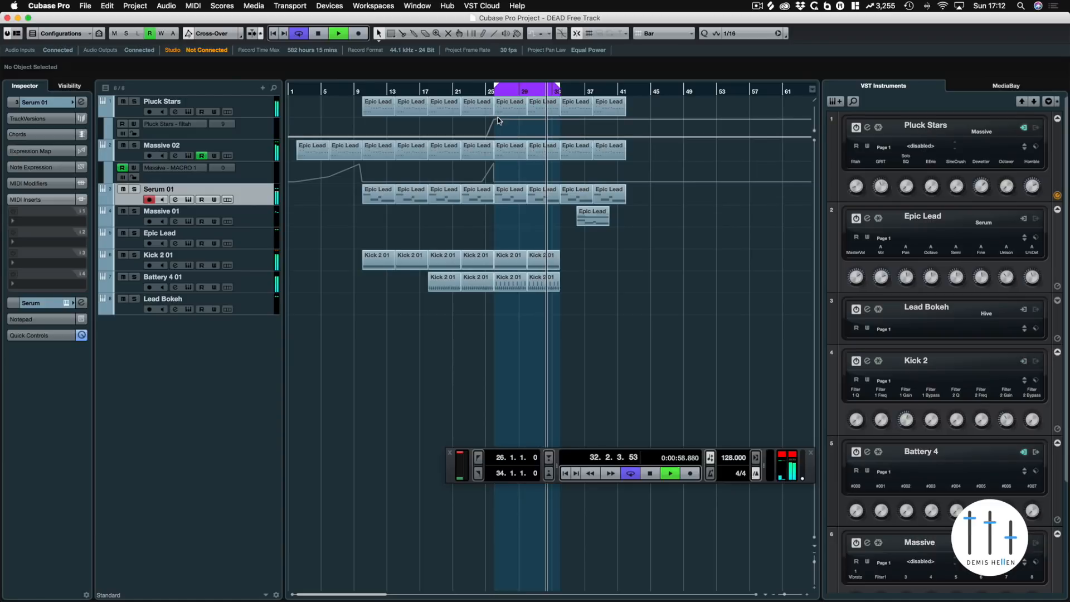
pyautogui.click(497, 139)
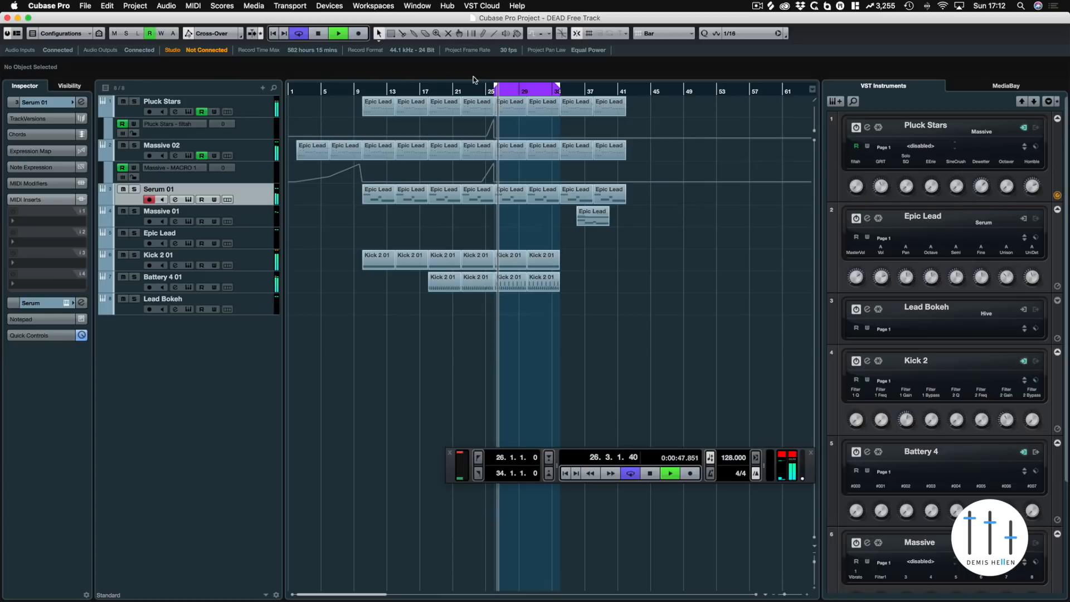
pyautogui.click(486, 96)
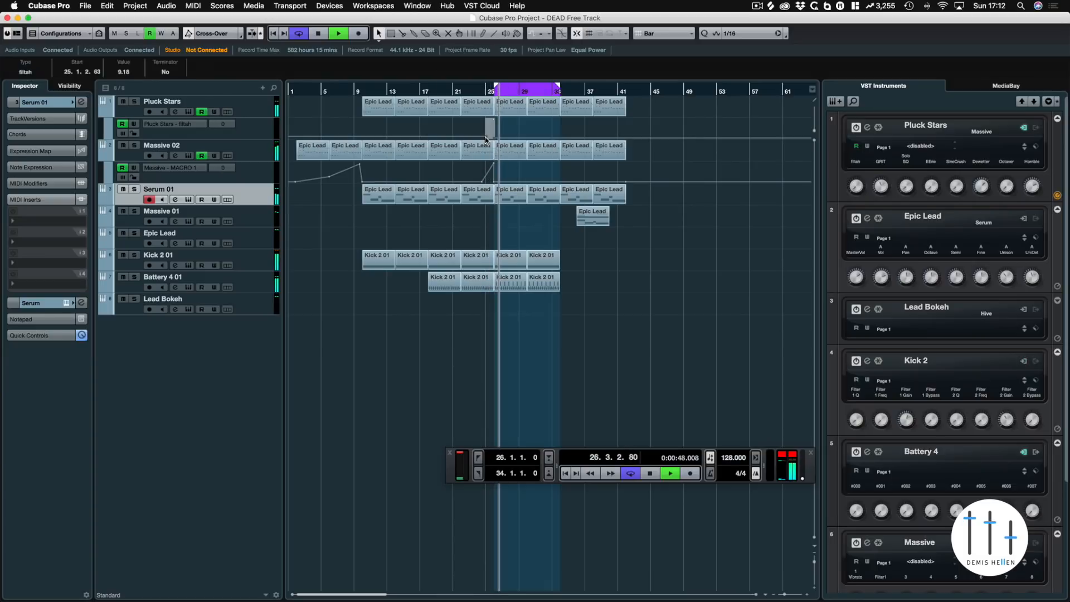
pyautogui.click(514, 128)
# Set a Filtah automation point to 0 at bar 10 and play the transitions into bars 10 and 26
pyautogui.moveTo(444, 94); pyautogui.dragTo(330, 95)
pyautogui.moveTo(364, 137); pyautogui.dragTo(365, 145)
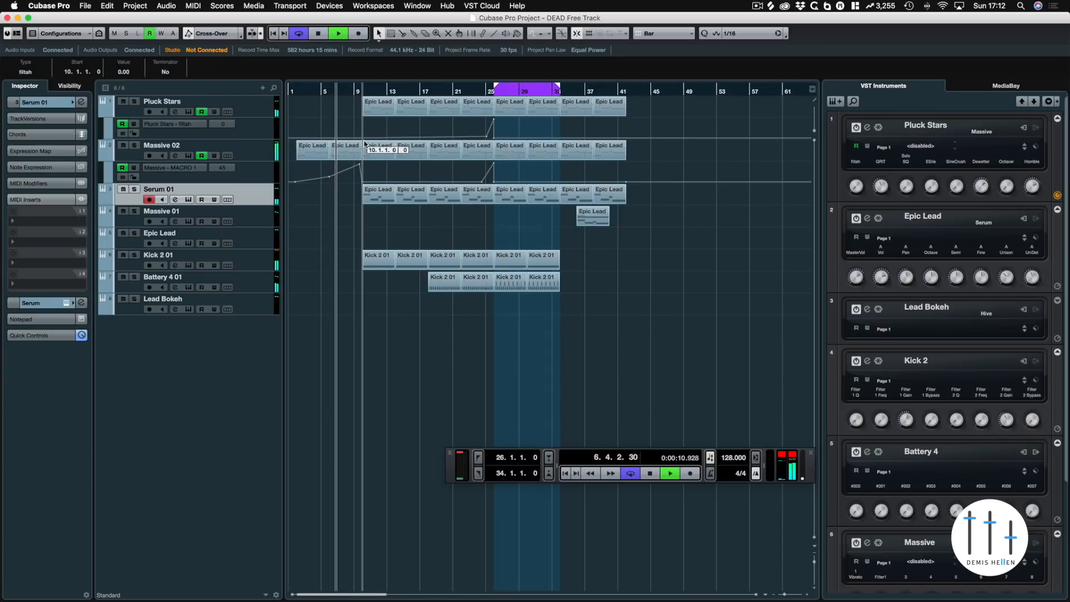
pyautogui.press('l')
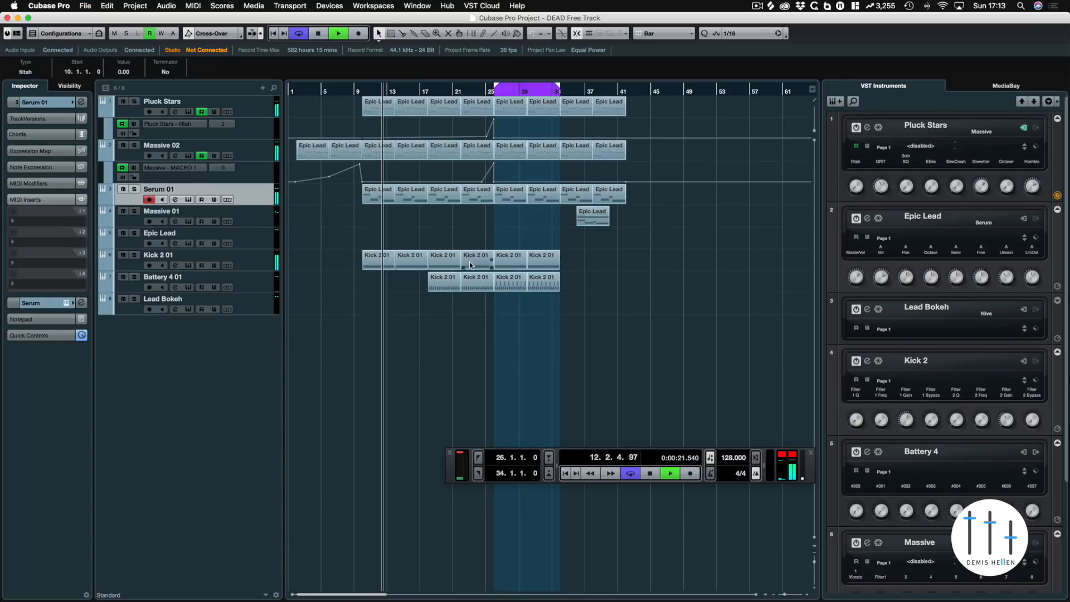
pyautogui.click(477, 91)
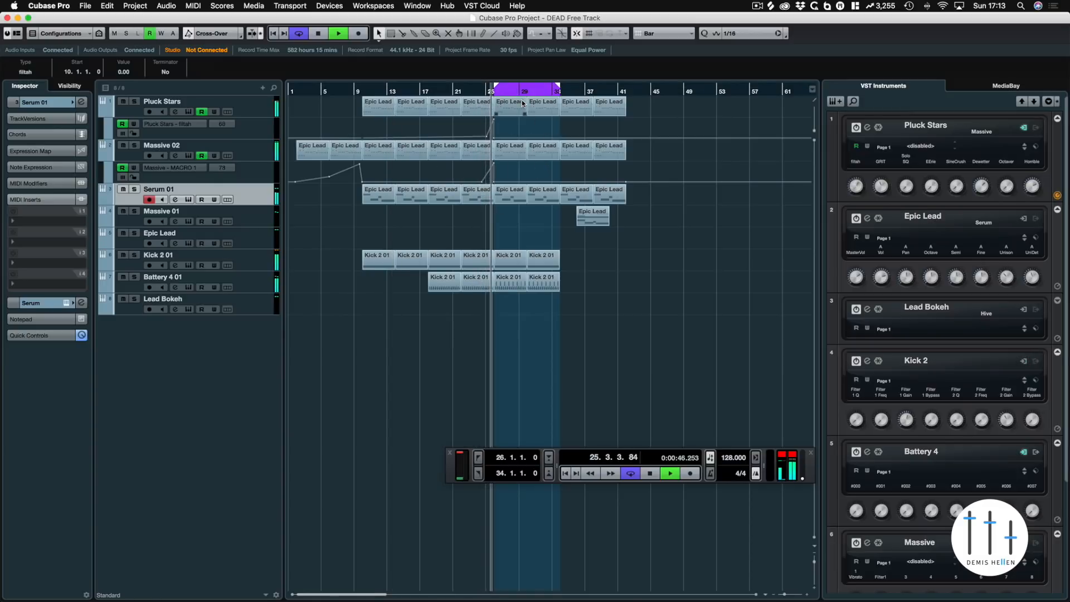
# Duplicate the kick and Battery clips across bars 34–42, move the Massive 01 clip to bar 42, and stop playback
pyautogui.moveTo(572, 252); pyautogui.dragTo(502, 285)
pyautogui.press('super+d')
pyautogui.moveTo(591, 216); pyautogui.dragTo(641, 217)
pyautogui.press('space')
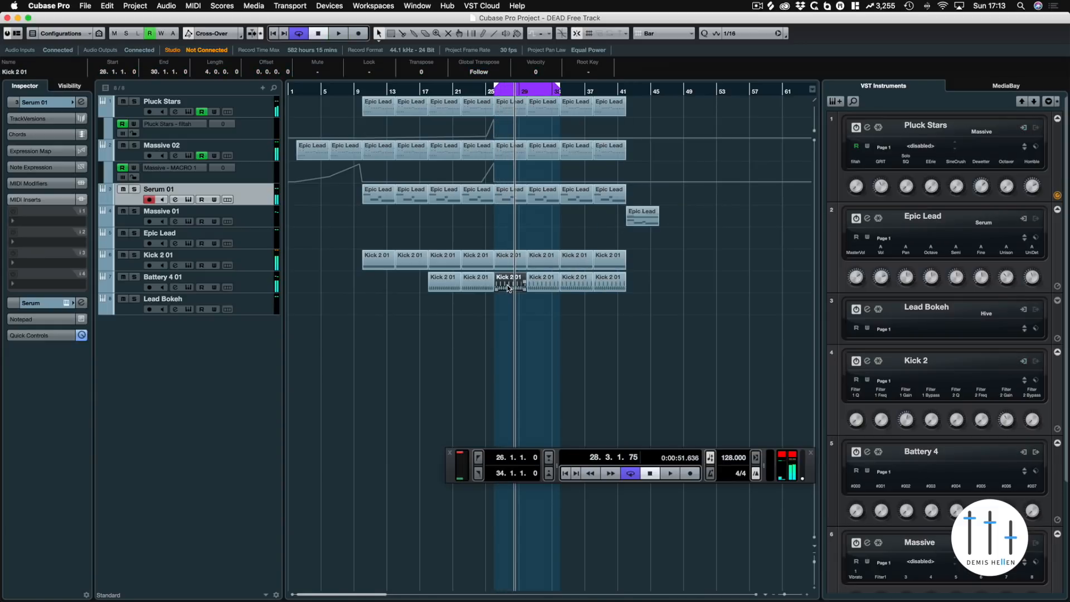
# Open the Battery 4 instrument, select empty cell A7, and browse to the TTSEV1 Open Hats sample folder
pyautogui.click(248, 286)
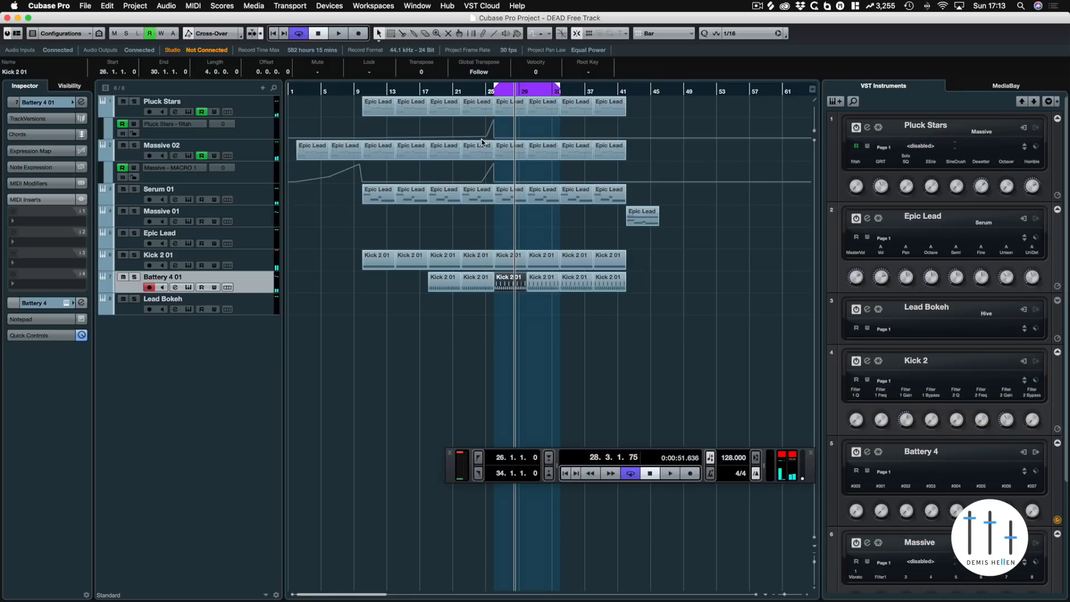
pyautogui.press('e')
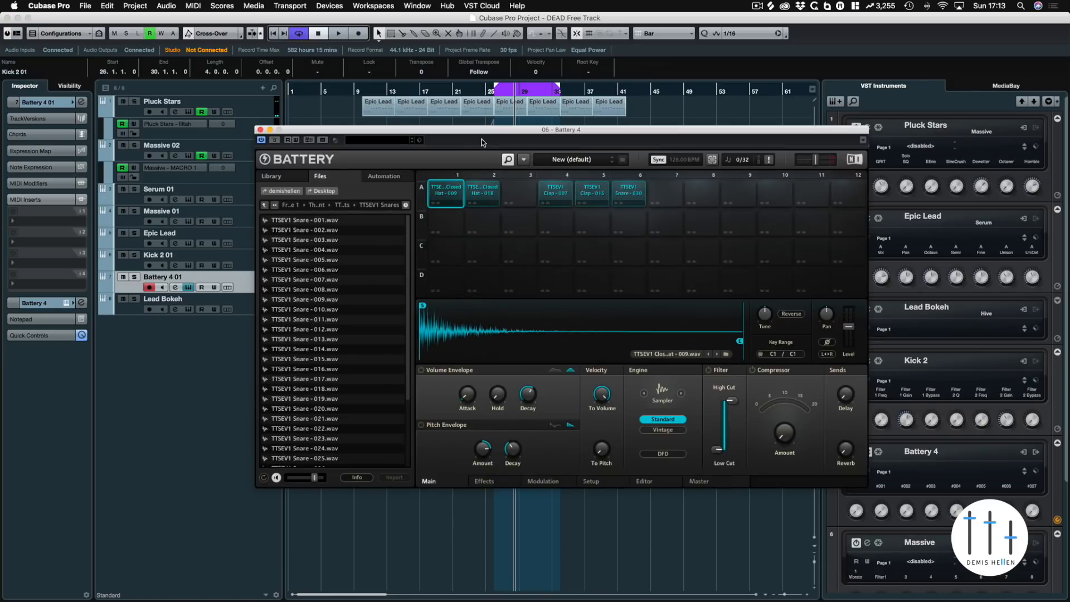
pyautogui.moveTo(474, 134); pyautogui.dragTo(388, 122)
pyautogui.click(578, 181)
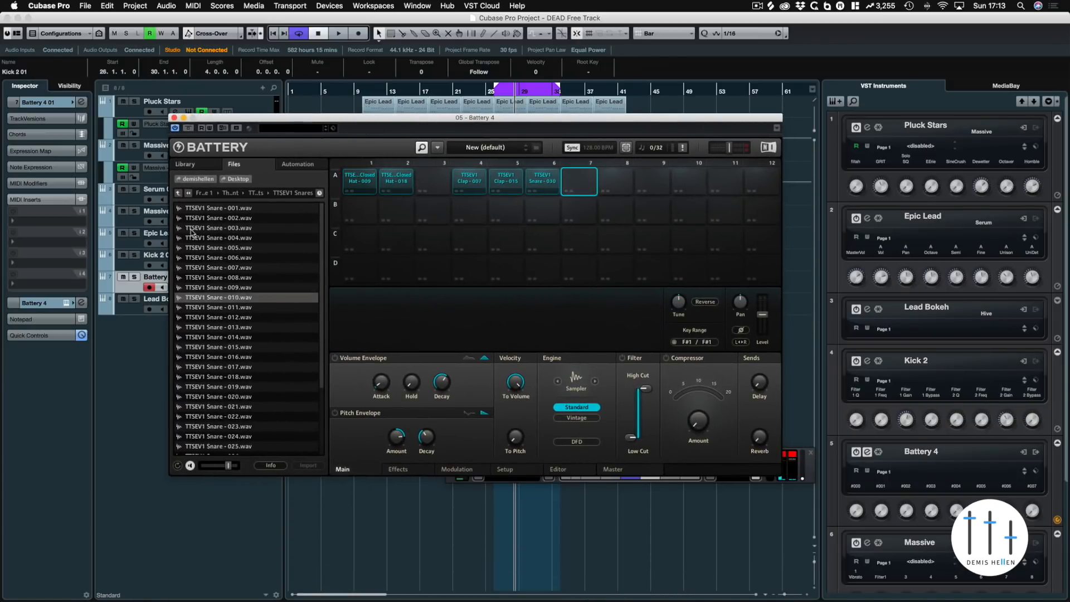
pyautogui.click(177, 192)
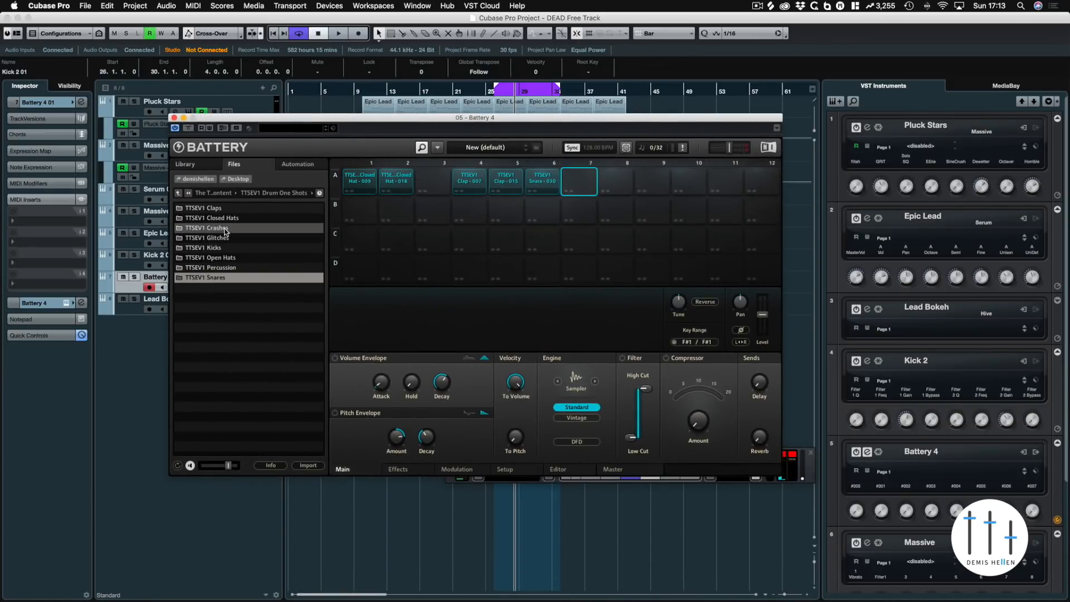
pyautogui.doubleClick(223, 258)
# Audition the open hats, load TTSEV1 Open Hat - 008.wav into cell A7, and raise its filter's low cut
pyautogui.click(226, 249)
pyautogui.press('Down')
pyautogui.press('Down')
pyautogui.press('Down')
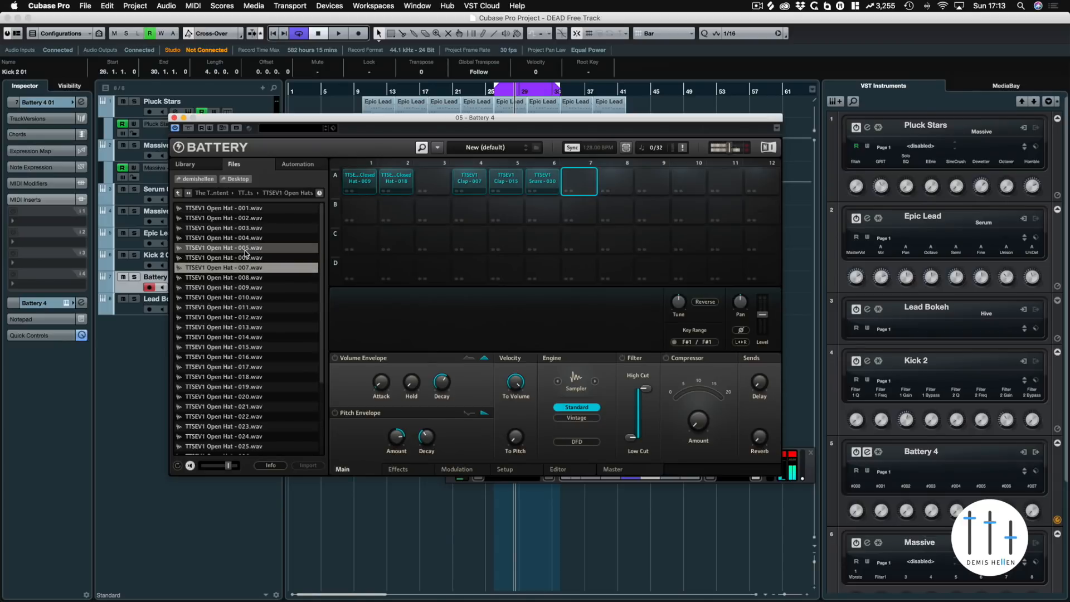
pyautogui.moveTo(234, 277); pyautogui.dragTo(583, 182)
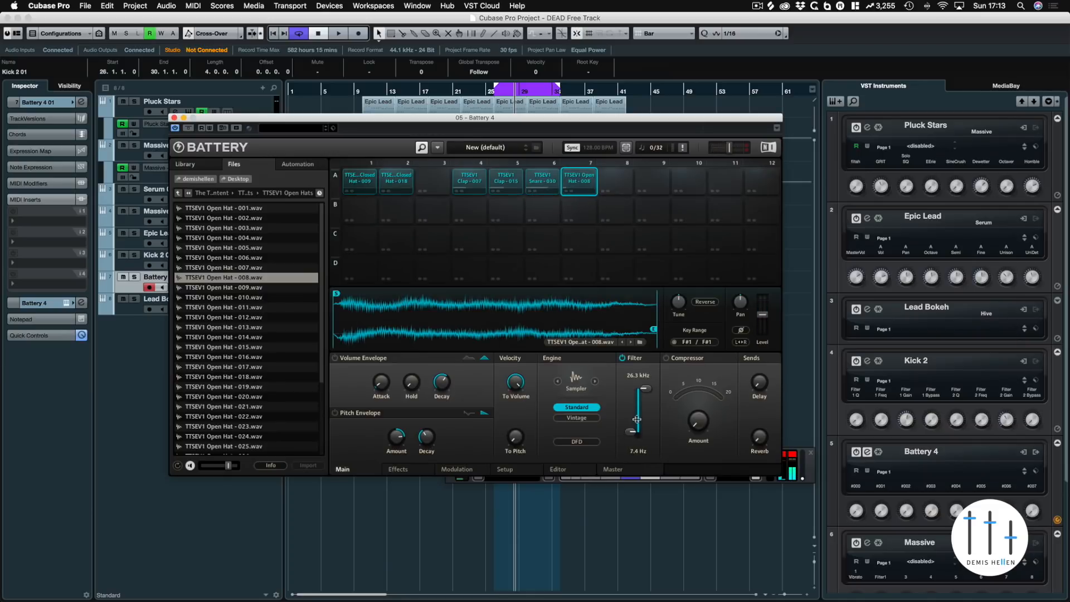
pyautogui.click(579, 181)
pyautogui.click(174, 119)
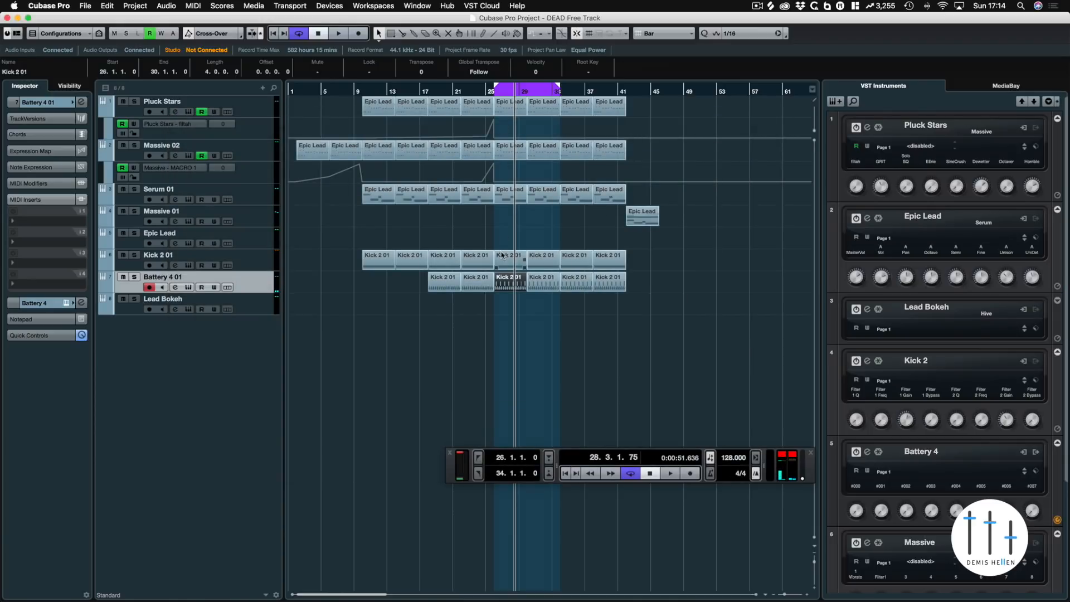
# Add a short F#1 open-hat note near the end of bar 29 in the Battery clip at bar 26 and play it back
pyautogui.doubleClick(510, 280)
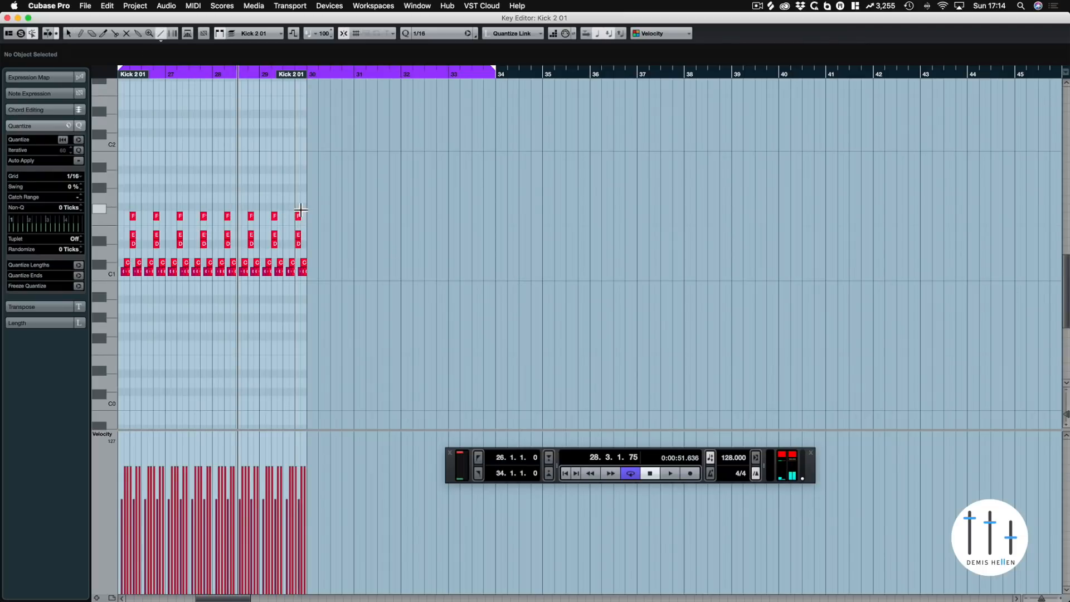
pyautogui.press('h')
pyautogui.press('h')
pyautogui.press('h')
pyautogui.press('h')
pyautogui.press('h')
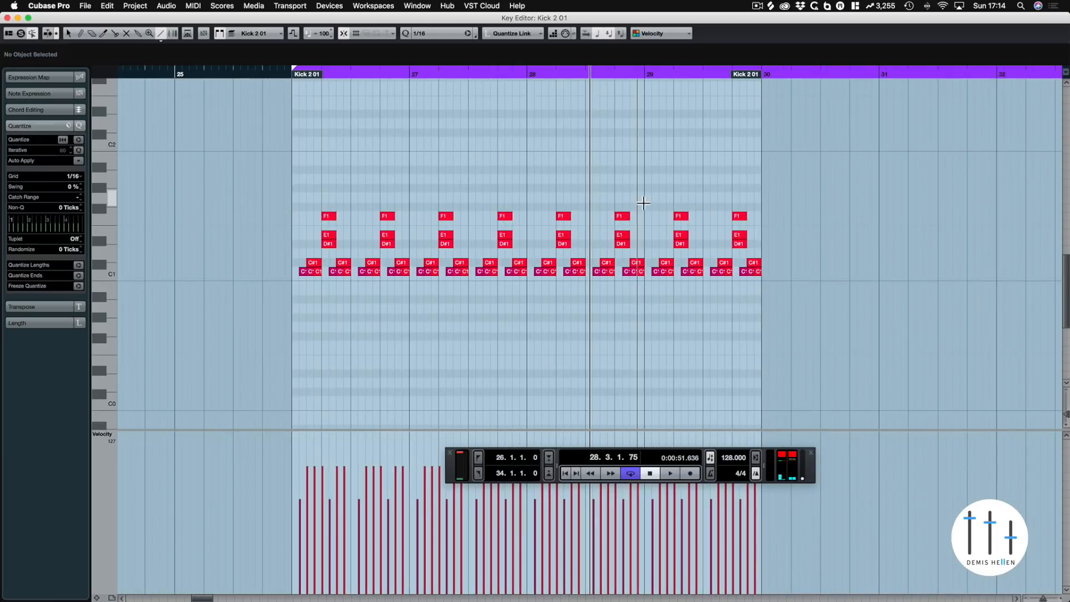
pyautogui.click(212, 72)
pyautogui.press('space')
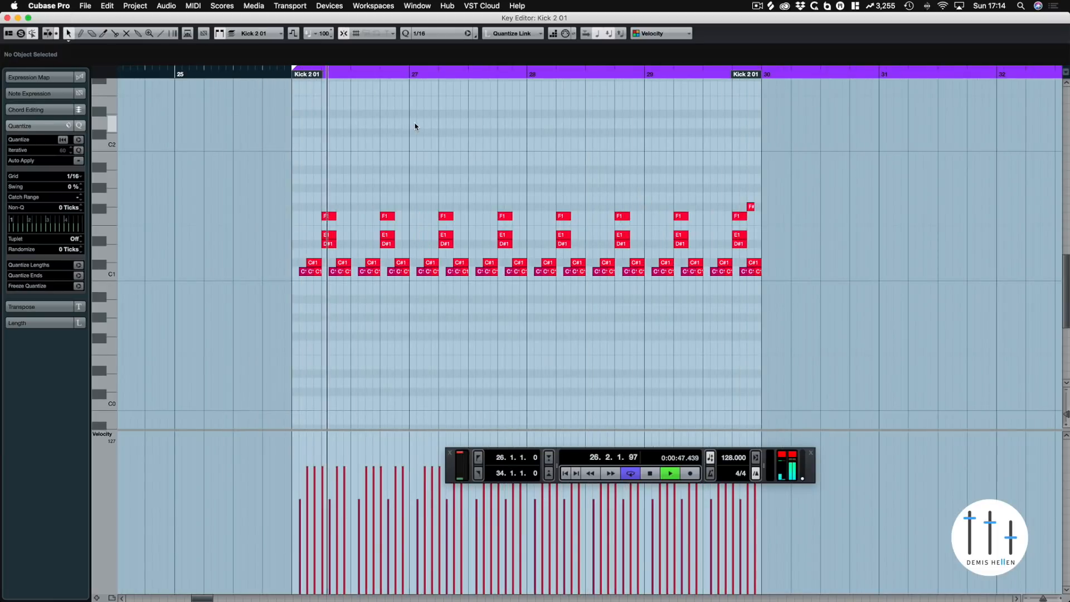
pyautogui.press('Return')
# Replace the Battery 4 01 clips in bars 30–42 with three duplicates of the edited bar 26 clip
pyautogui.moveTo(641, 305); pyautogui.dragTo(549, 280)
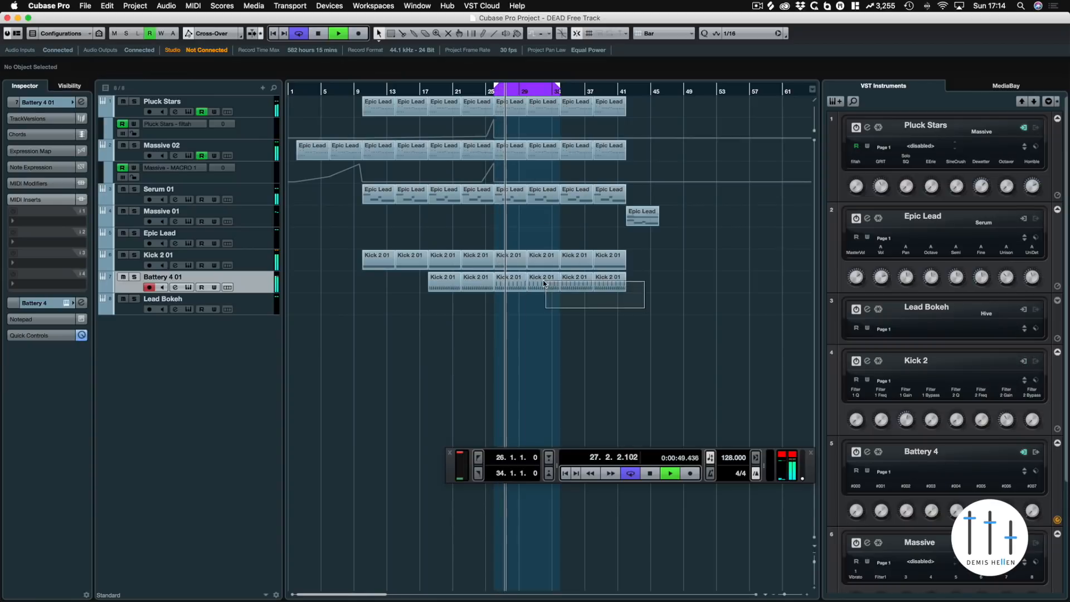
pyautogui.press('Delete')
pyautogui.press('super+d')
pyautogui.press('super+d')
pyautogui.press('super+d')
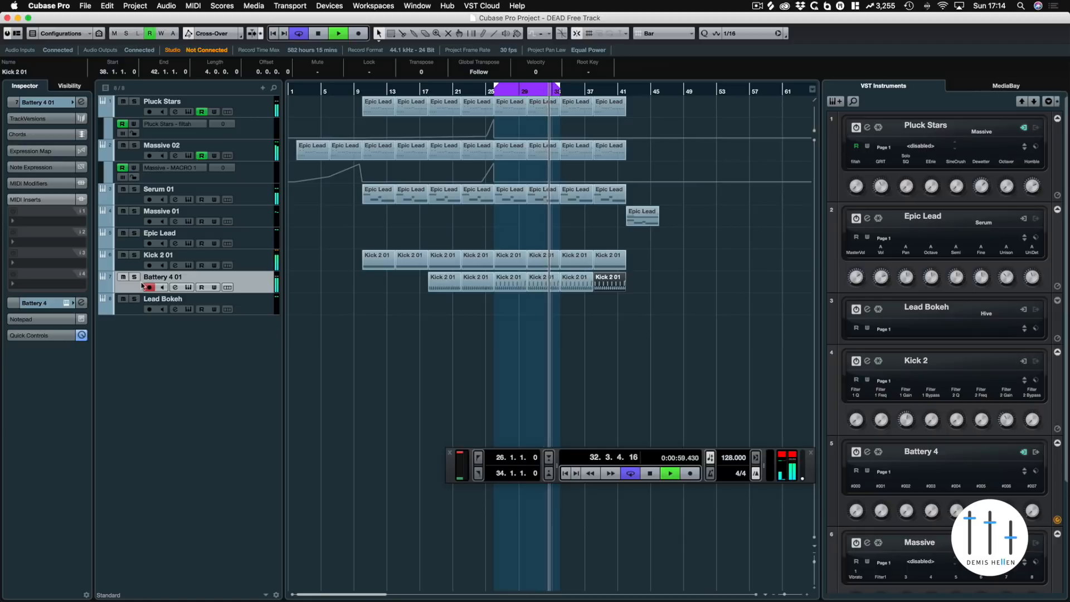
# Reopen Battery 4 and set the level of the open hat in cell A7 to about -0.1 dB
pyautogui.click(64, 302)
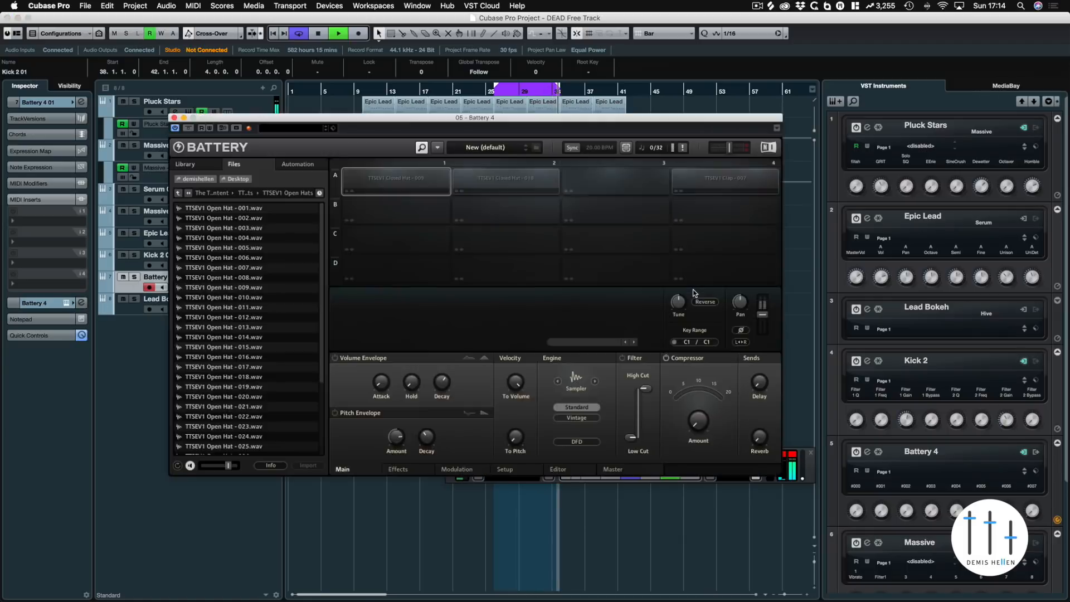
pyautogui.click(567, 178)
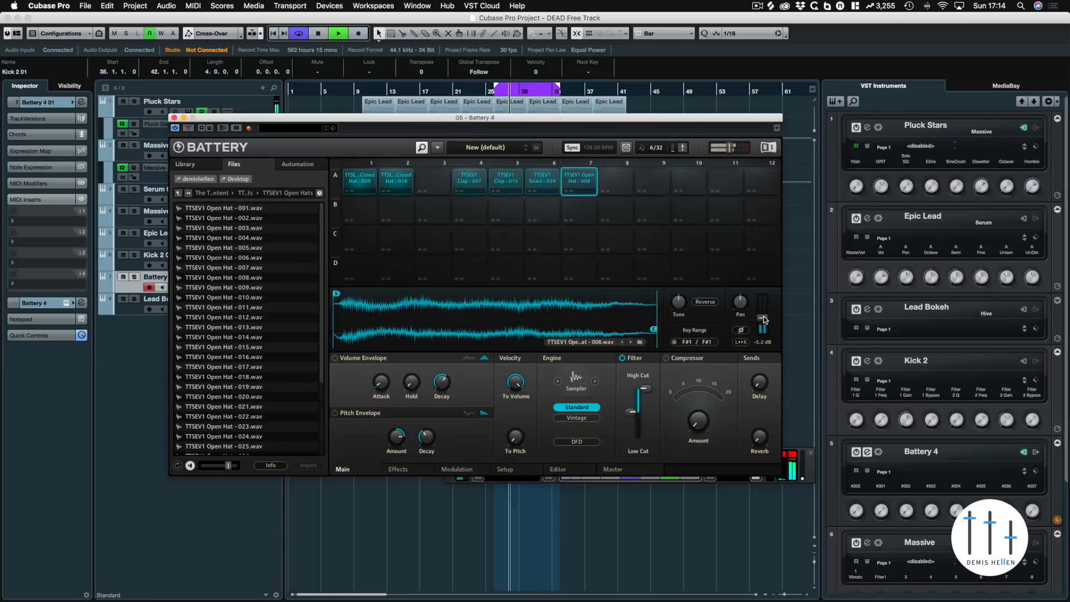
pyautogui.moveTo(764, 314); pyautogui.dragTo(765, 316)
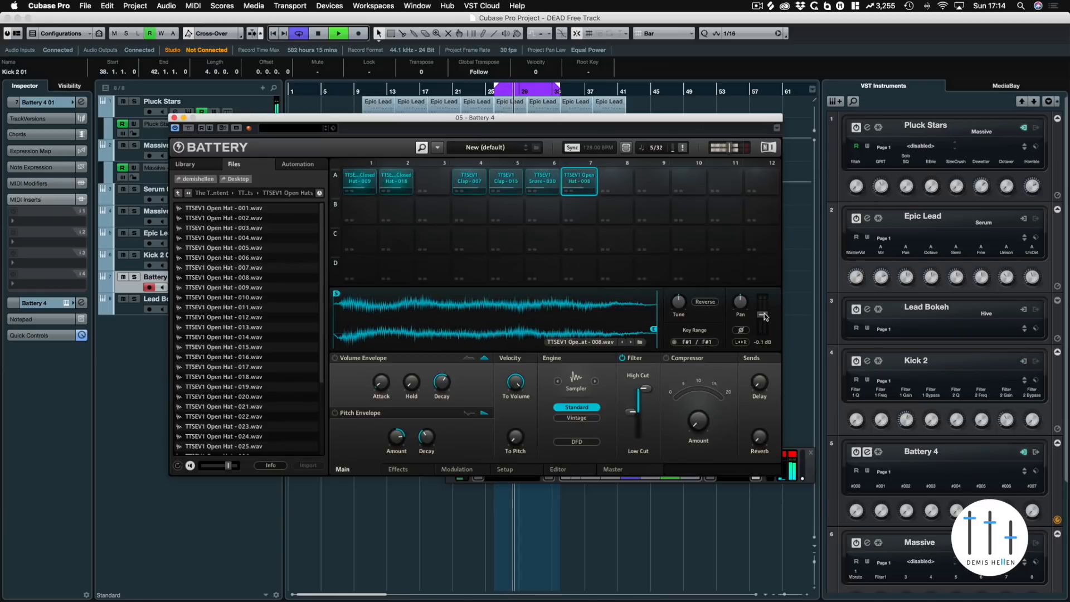
# Route the open hat cell to direct output St 3/4, stop playback, and activate Battery 4's B4 St 3/4 output
pyautogui.rightClick(578, 181)
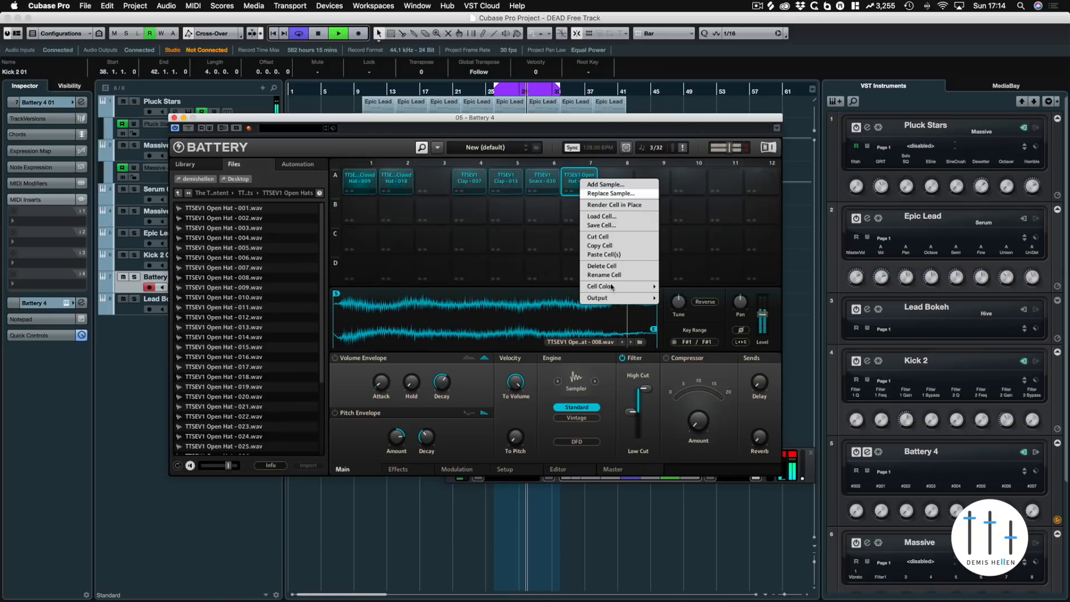
pyautogui.moveTo(619, 298)
pyautogui.moveTo(683, 315)
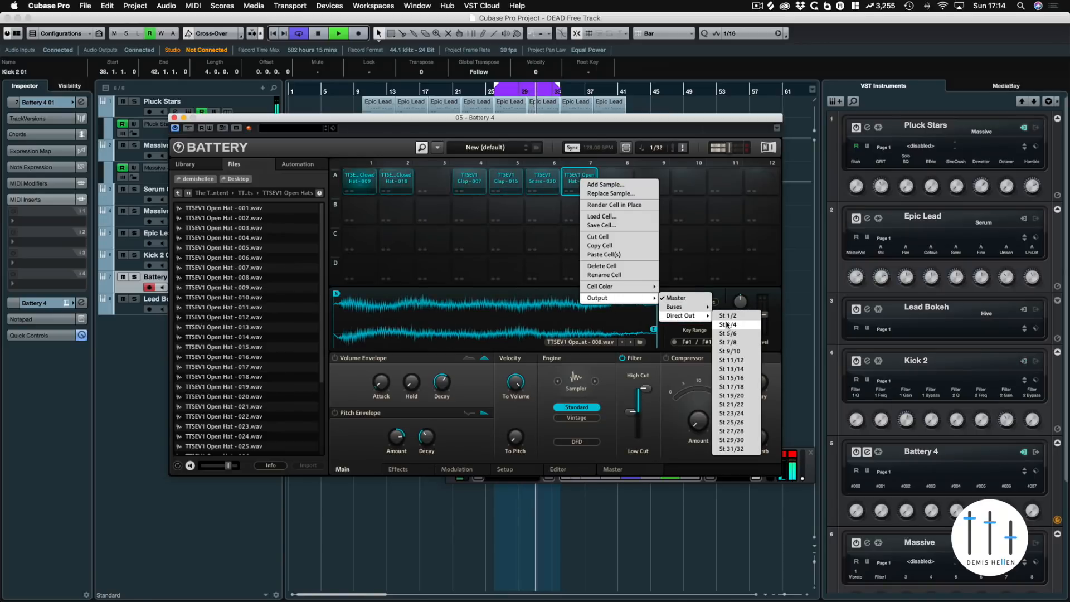
pyautogui.click(727, 324)
pyautogui.click(174, 118)
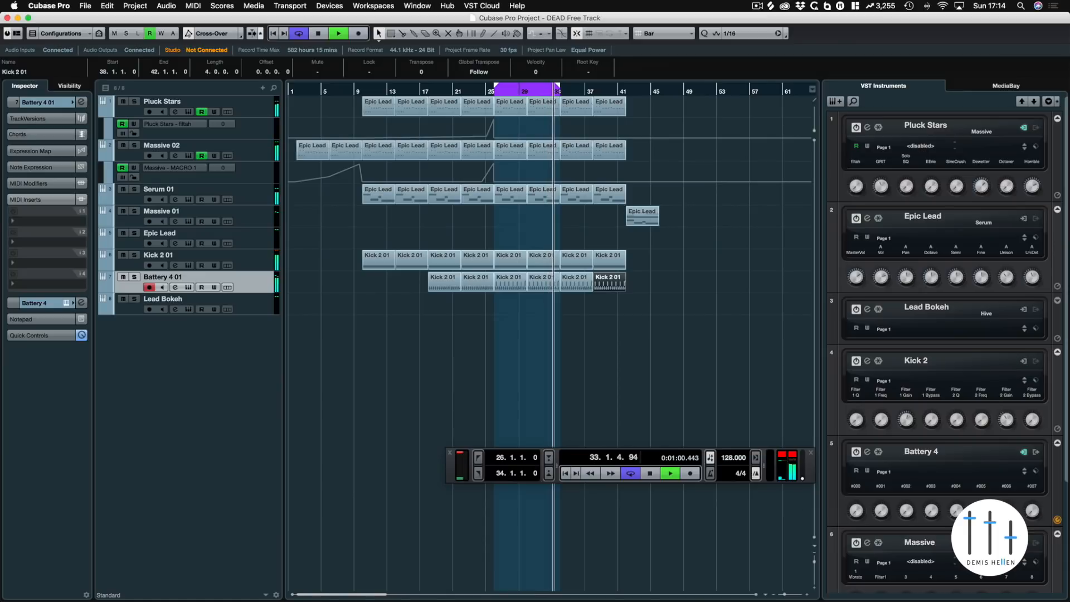
pyautogui.press('space')
pyautogui.click(1027, 452)
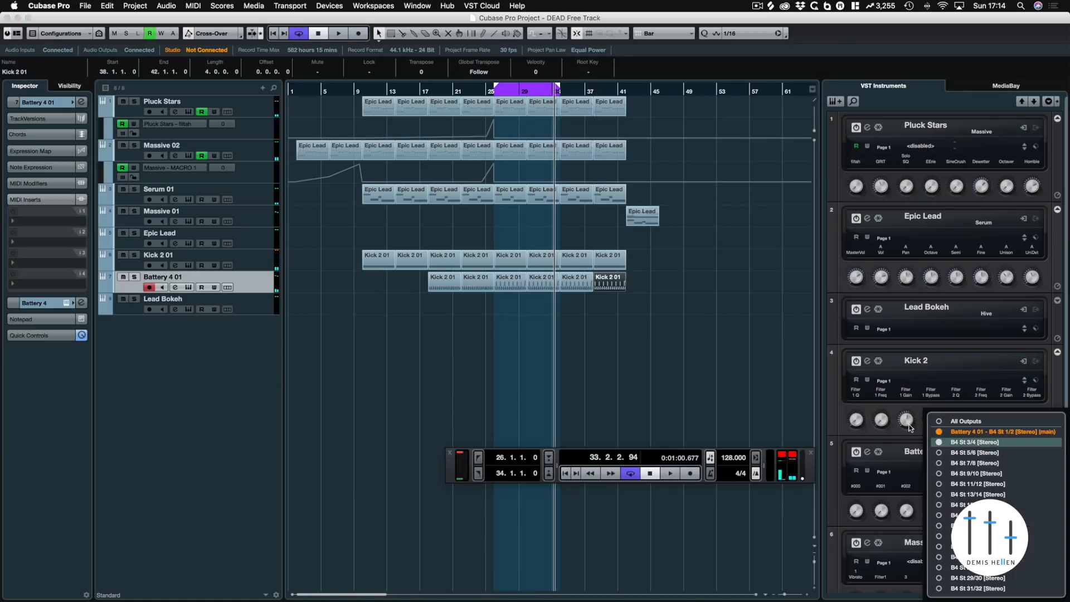
pyautogui.click(973, 442)
# Insert Tal-Reverb-2 in the first insert slot of the Battery 4 01 mixer channel and enable its stereo input
pyautogui.press('F3')
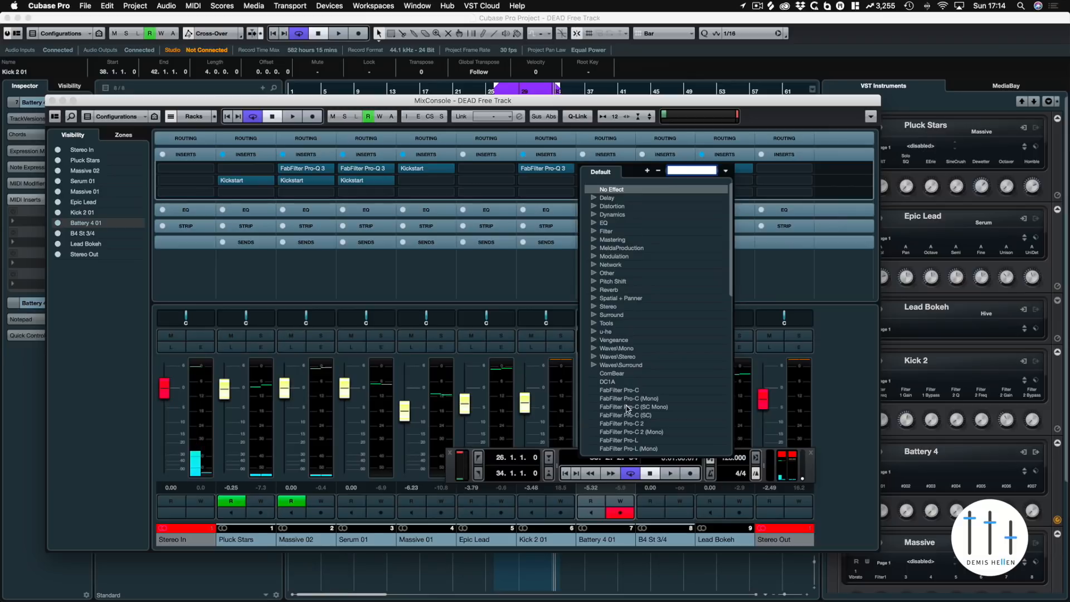
pyautogui.write('l')
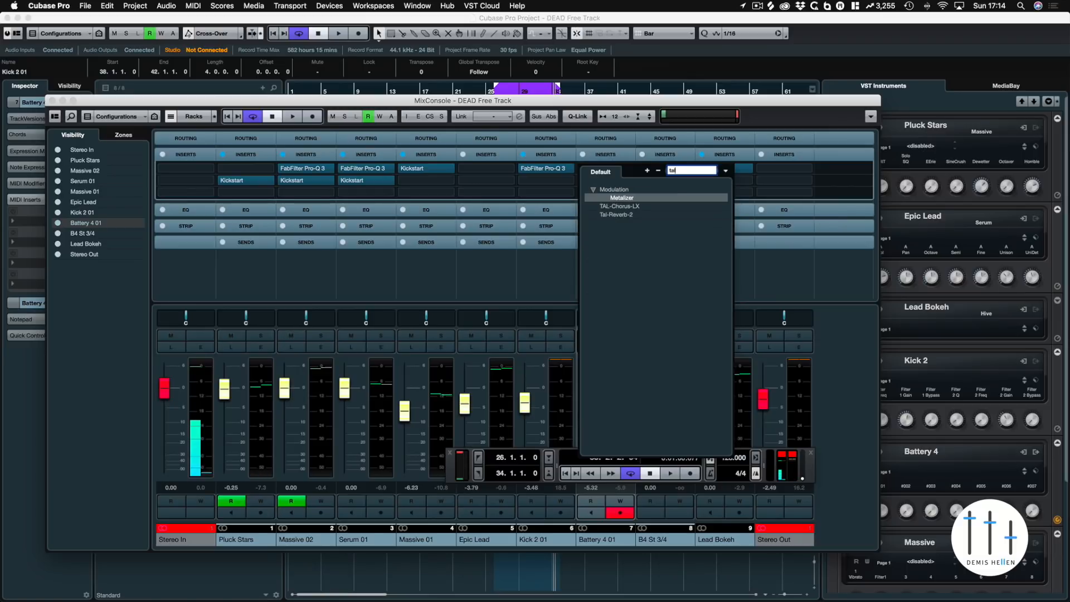
pyautogui.click(617, 215)
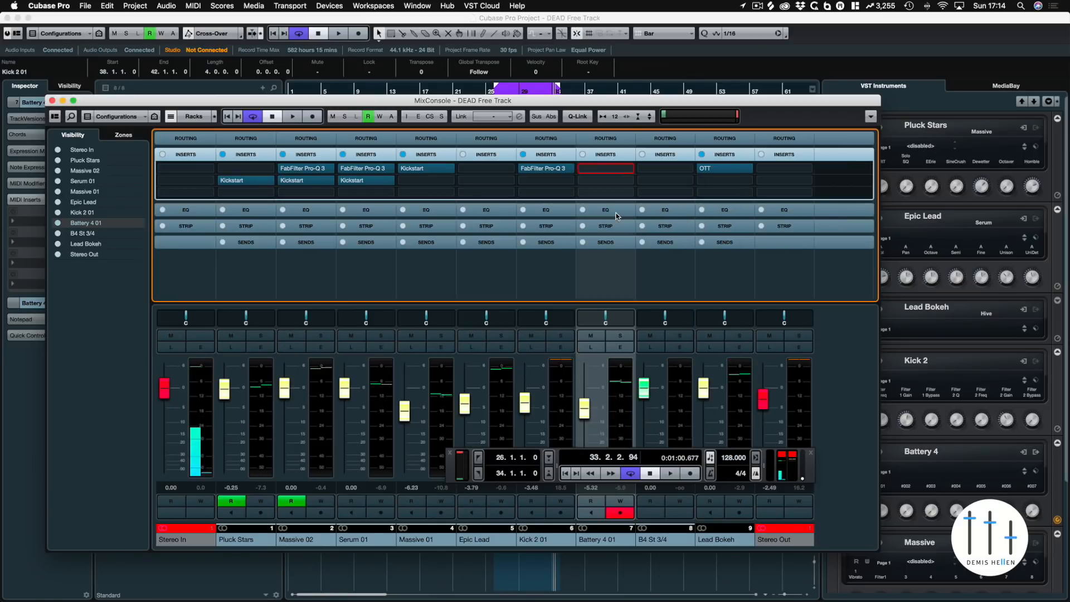
pyautogui.click(493, 377)
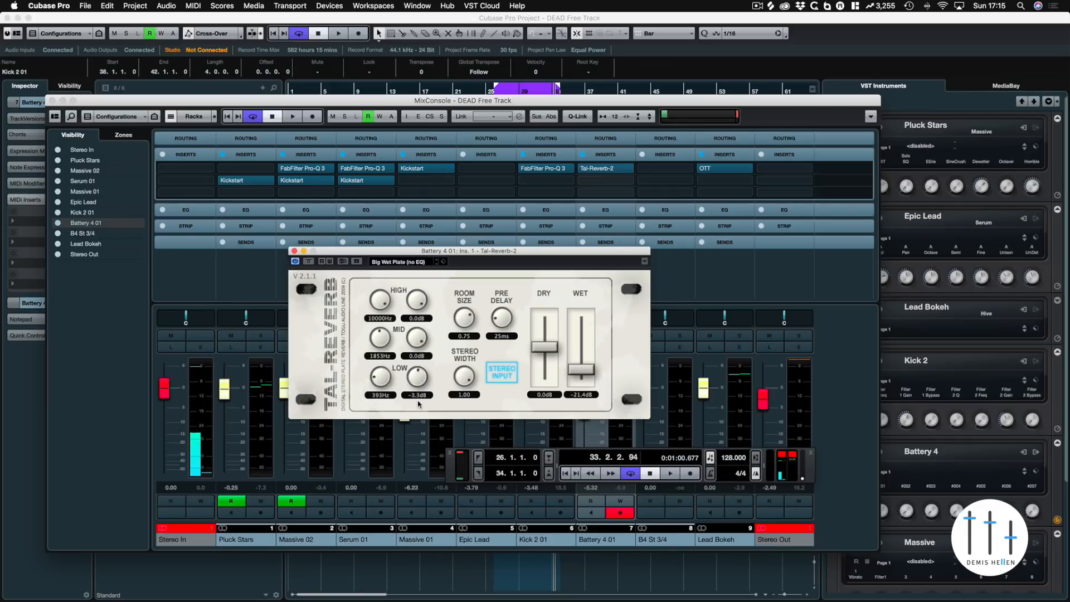
# Set Tal-Reverb-2's wet level to about -17.7 dB and move the plugin to the B4 St 3/4 channel's first insert slot
pyautogui.moveTo(592, 373); pyautogui.dragTo(593, 366)
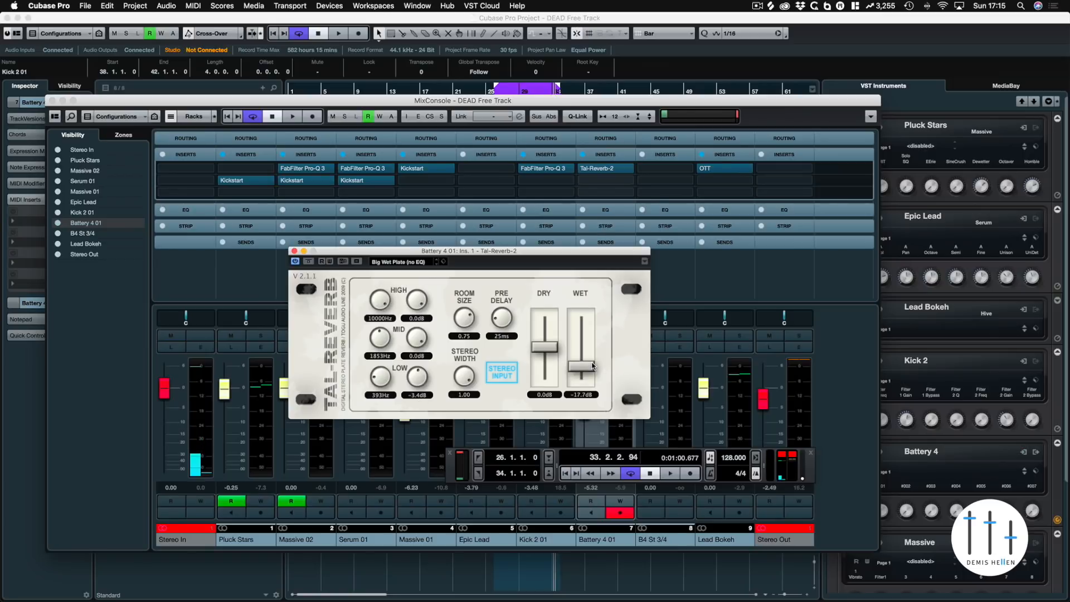
pyautogui.press('space')
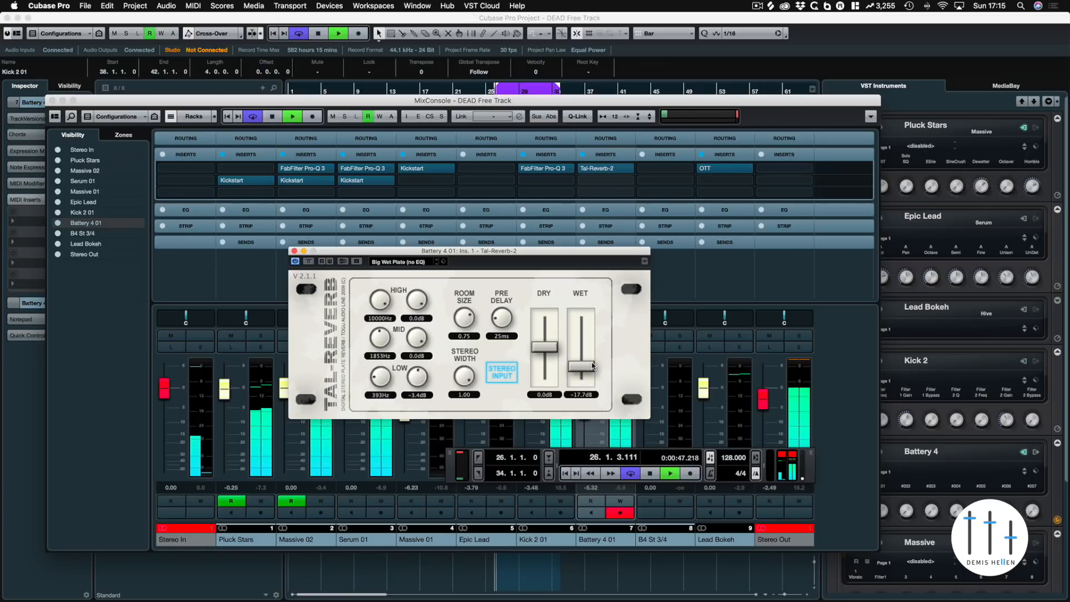
pyautogui.moveTo(498, 252); pyautogui.dragTo(308, 292)
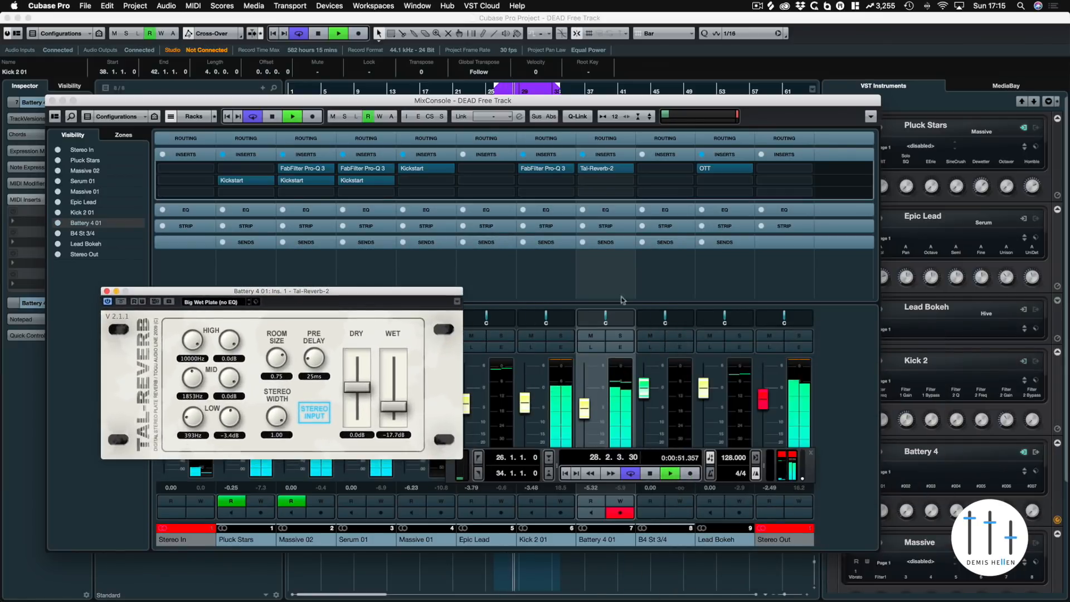
pyautogui.press('space')
pyautogui.moveTo(608, 168); pyautogui.dragTo(657, 168)
pyautogui.press('space')
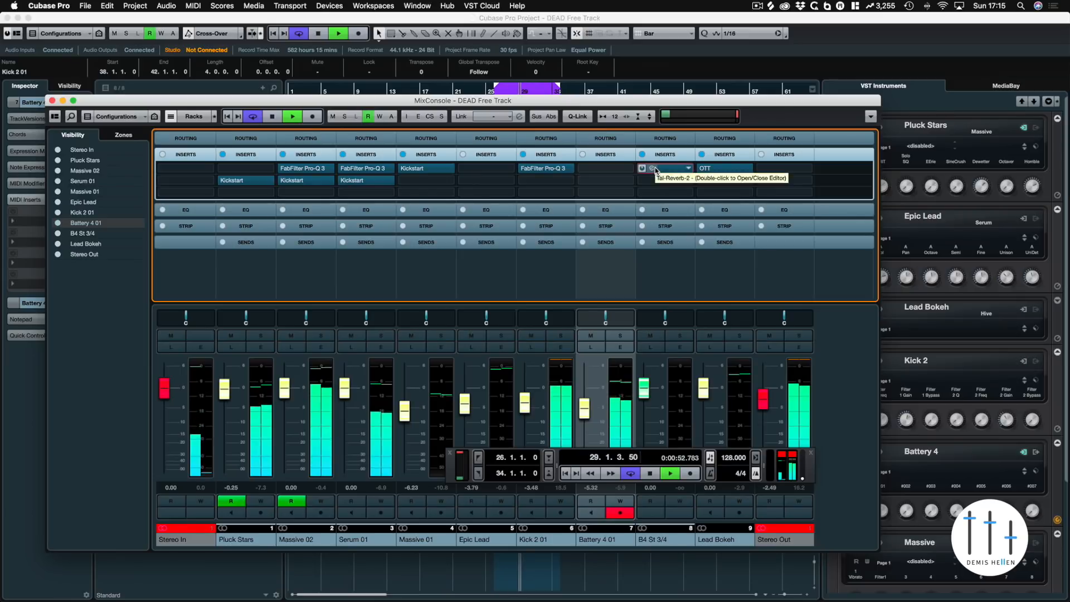
# Reopen Tal-Reverb-2 on B4 St 3/4, set the room size to 0.91 and the wet level to about -16.7 dB
pyautogui.click(654, 167)
pyautogui.moveTo(350, 289); pyautogui.dragTo(386, 227)
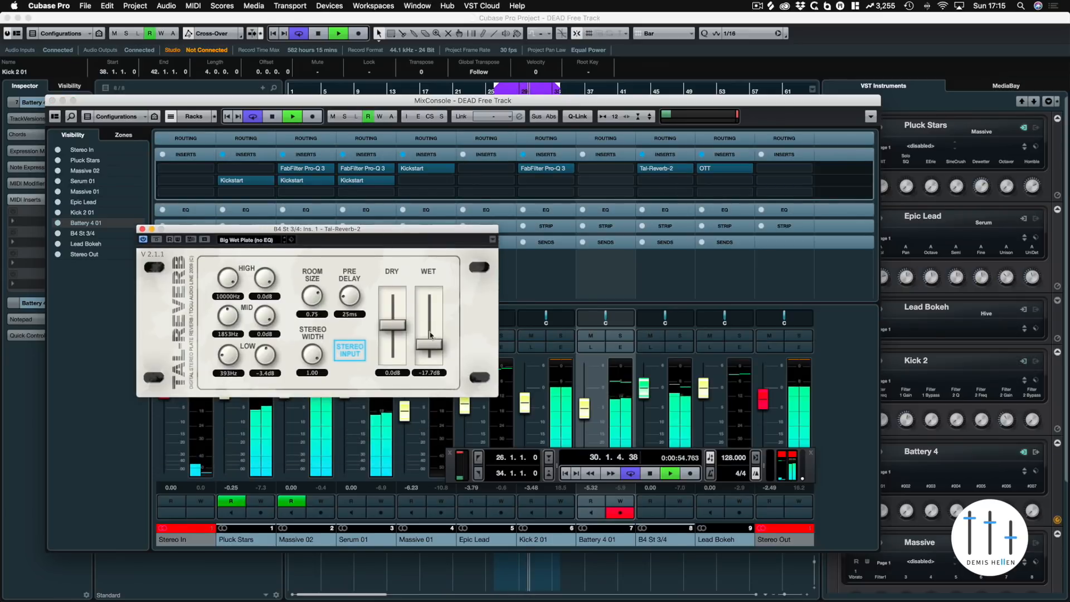
pyautogui.moveTo(431, 342); pyautogui.dragTo(436, 333)
pyautogui.moveTo(312, 296); pyautogui.dragTo(322, 278)
pyautogui.moveTo(427, 338); pyautogui.dragTo(430, 346)
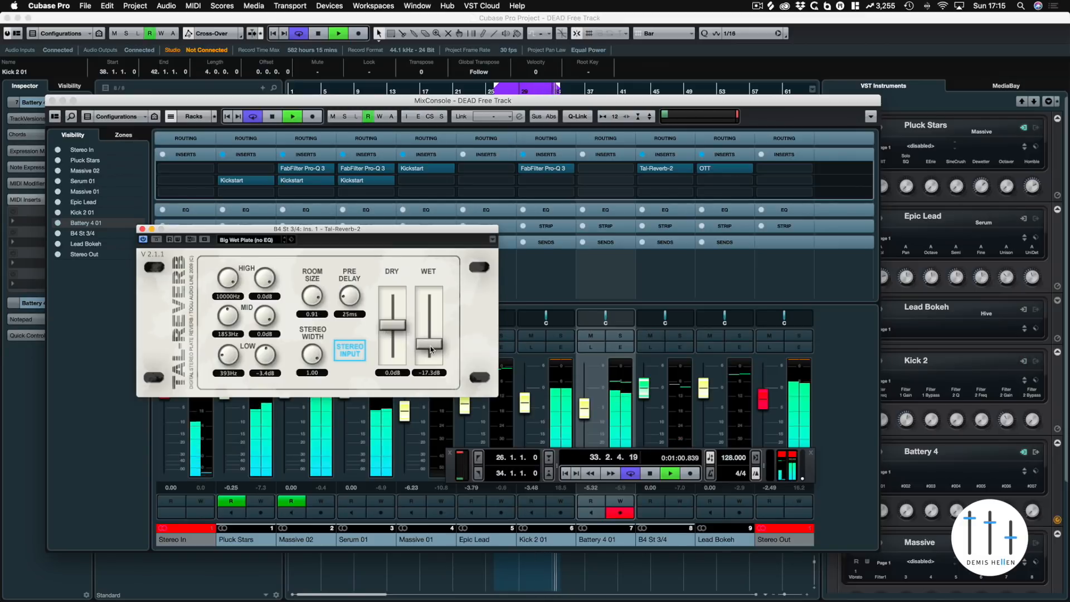
pyautogui.moveTo(430, 348); pyautogui.dragTo(430, 346)
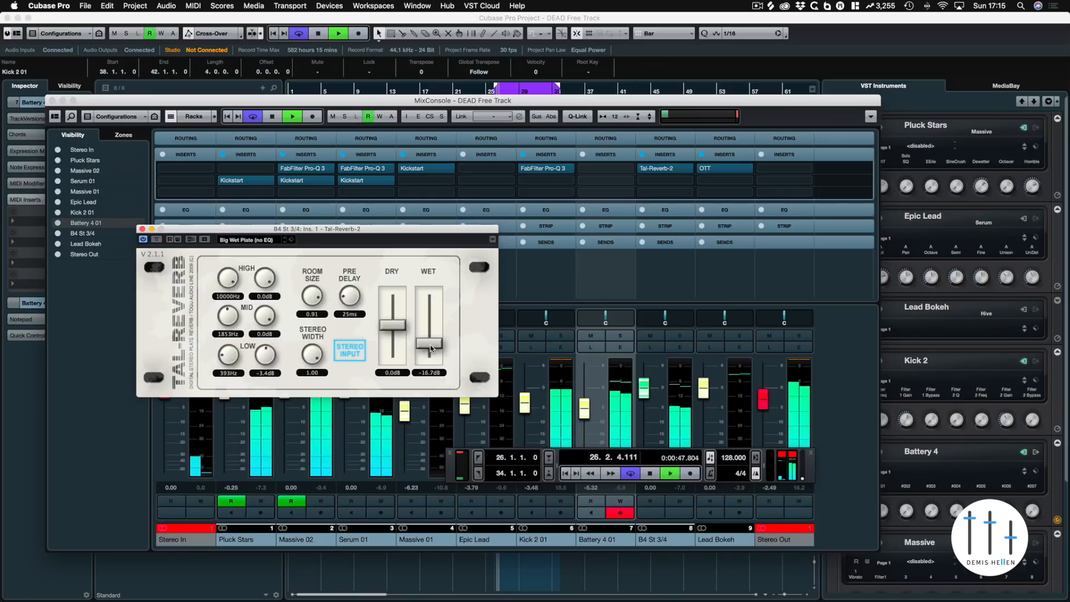
pyautogui.click(142, 229)
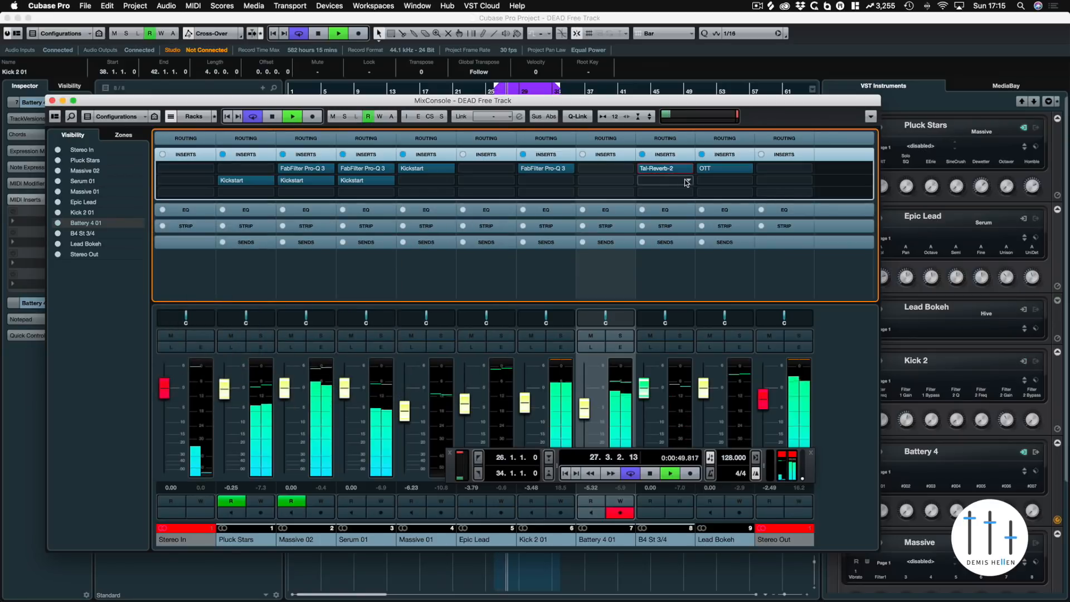
# Insert FabFilter Pro-Q 3 after the reverb on B4 St 3/4, add a 12 dB/oct low cut, and close the mixer
pyautogui.click(686, 182)
pyautogui.write('pro')
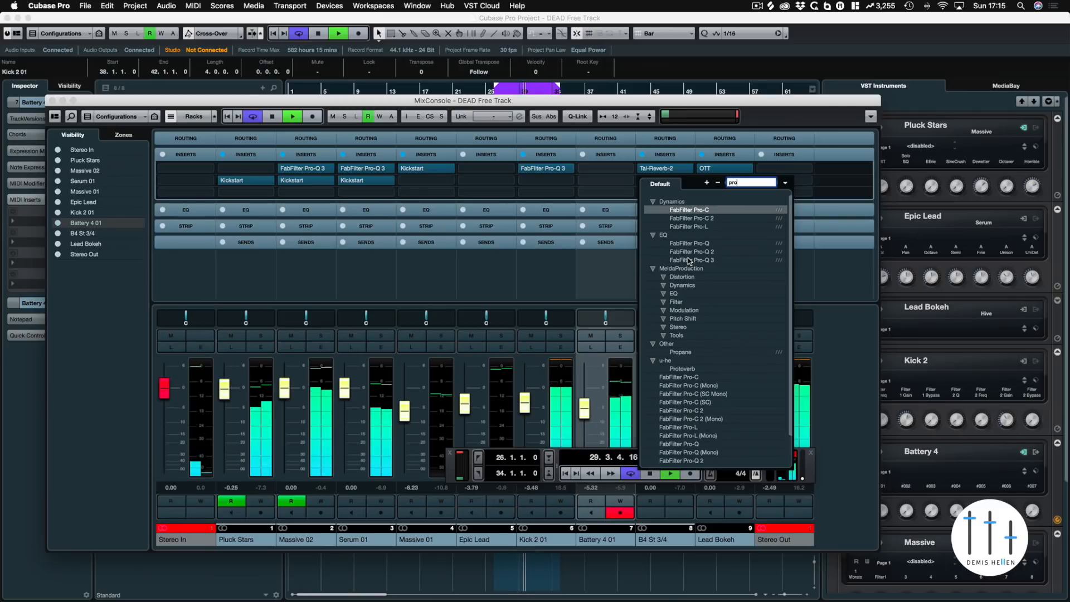
pyautogui.click(688, 259)
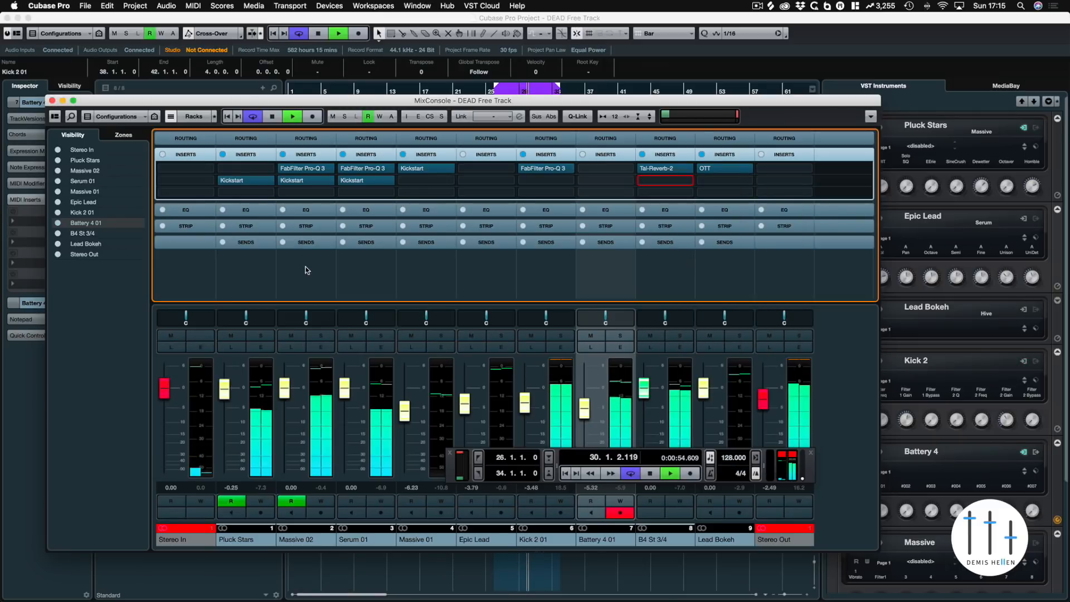
pyautogui.moveTo(57, 275); pyautogui.dragTo(412, 277)
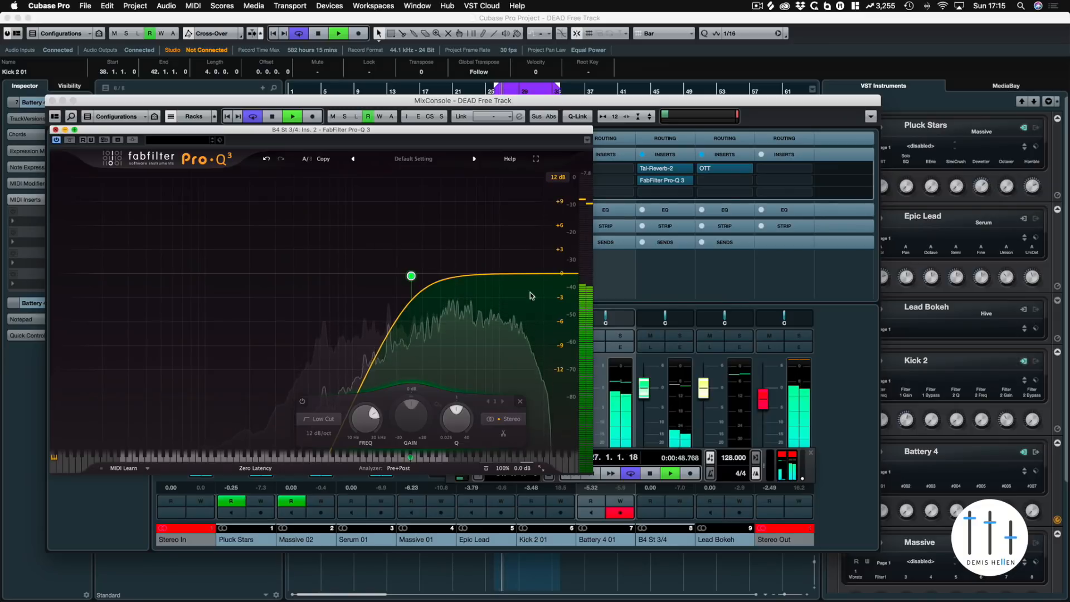
pyautogui.click(55, 129)
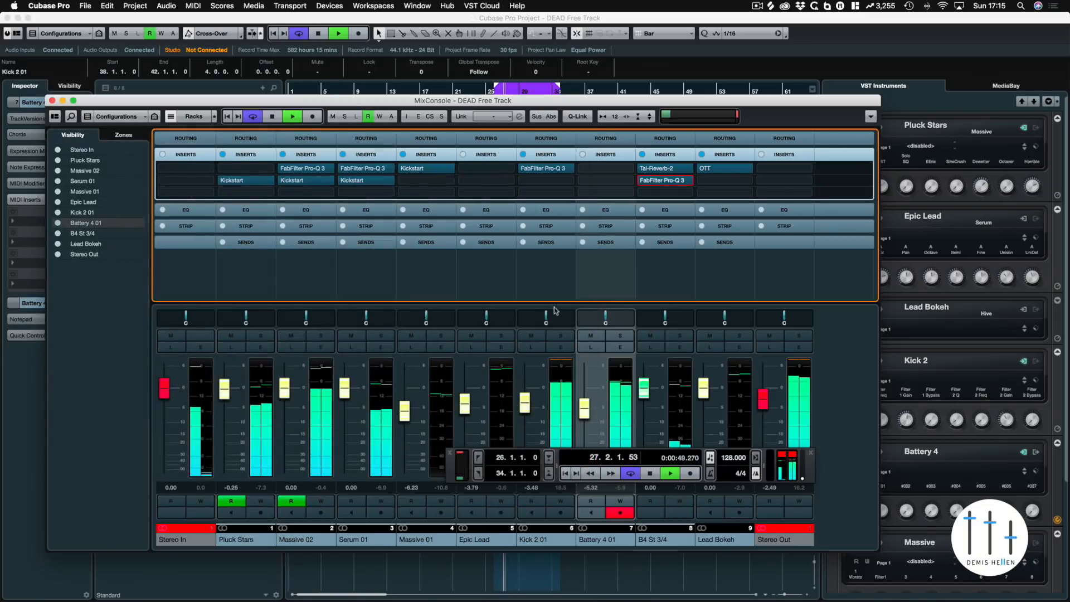
pyautogui.click(53, 101)
pyautogui.press('space')
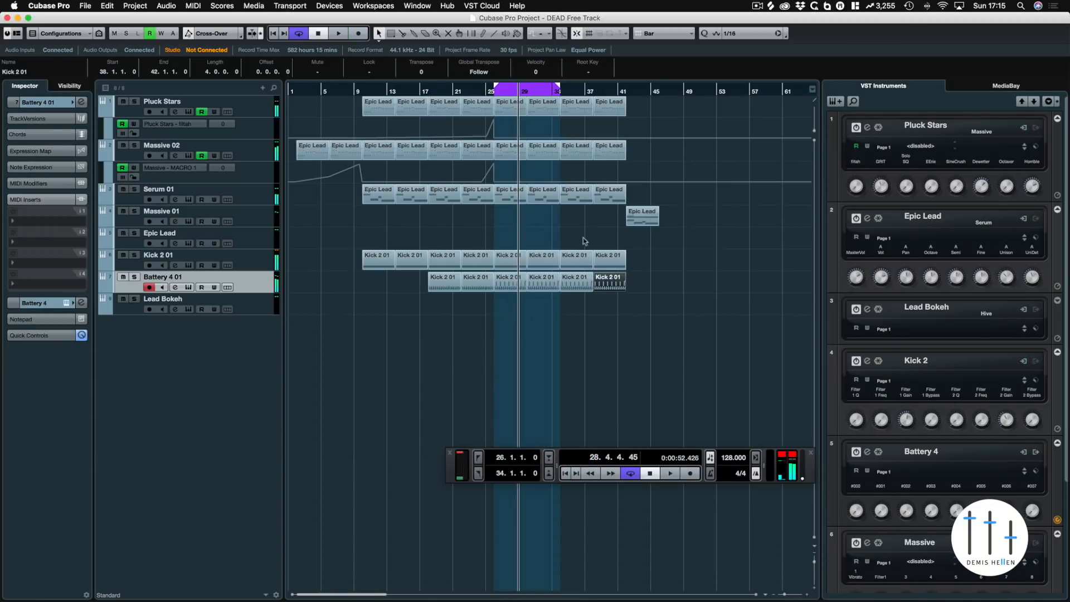
# Open the Battery 4 01 clip at bar 26 and nudge the first D#1 clap note to start at 26.2.1.1
pyautogui.doubleClick(501, 282)
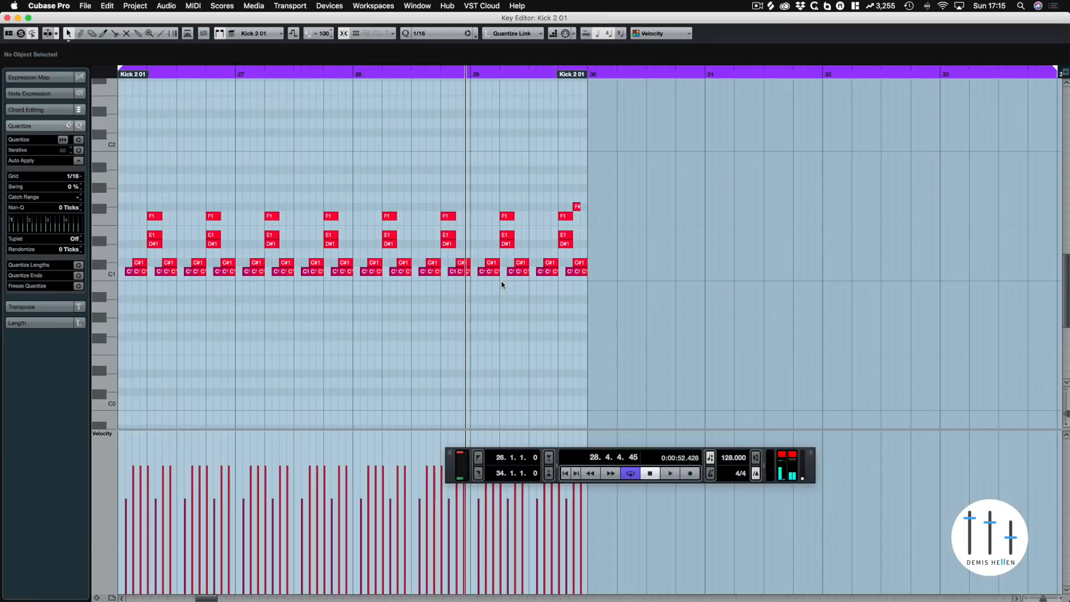
pyautogui.press('h')
pyautogui.press('h')
pyautogui.press('h')
pyautogui.press('h')
pyautogui.hscroll(-10, 376, 201)
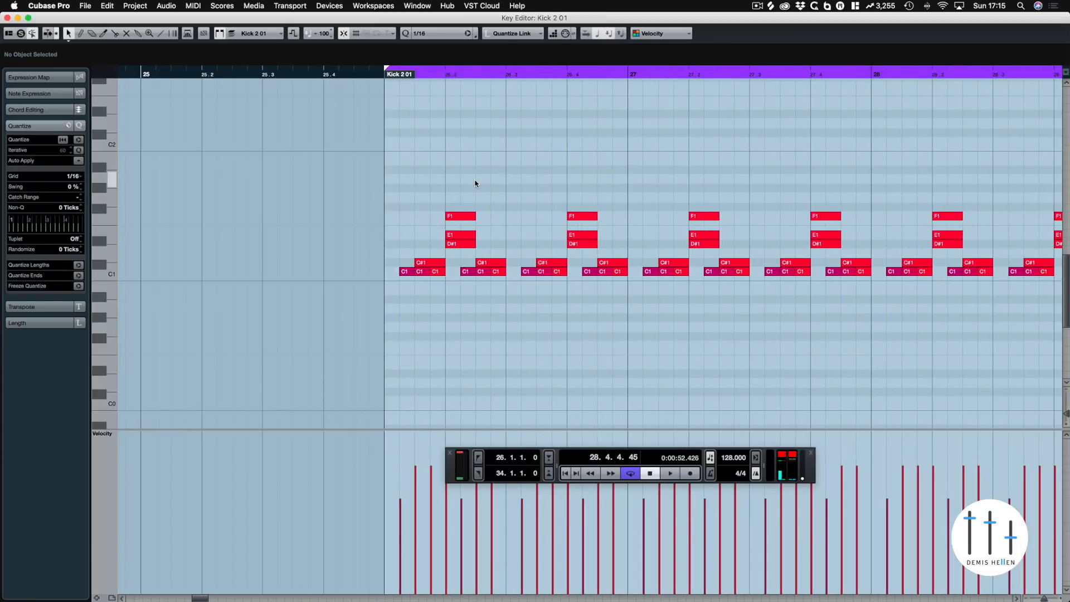
pyautogui.press('h')
pyautogui.press('h')
pyautogui.press('h')
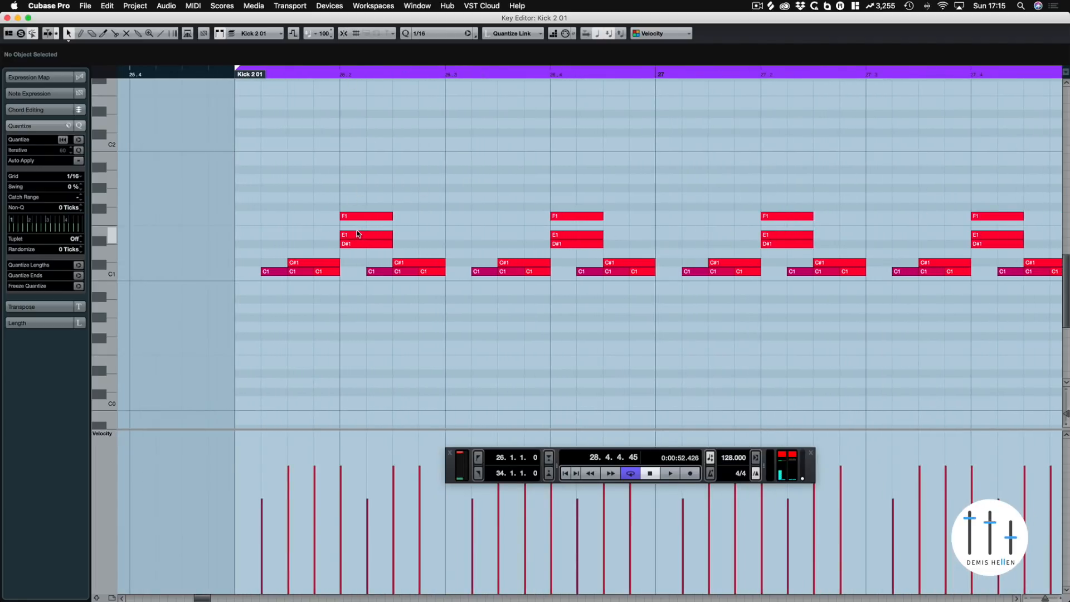
pyautogui.press('h')
pyautogui.press('h')
pyautogui.press('h')
pyautogui.press('h')
pyautogui.press('h')
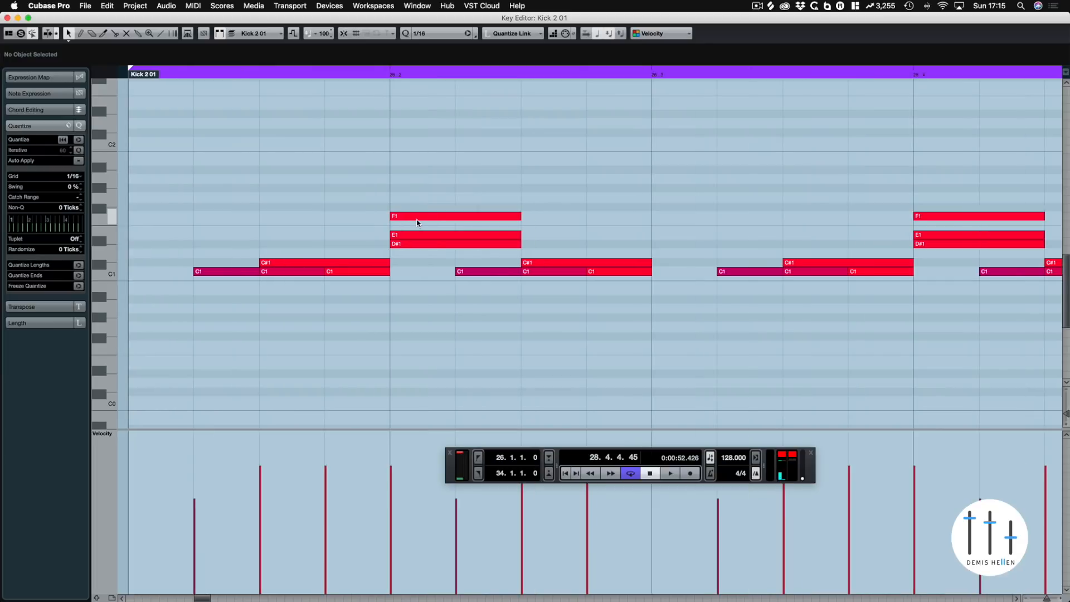
pyautogui.press('h')
pyautogui.press('h')
pyautogui.hscroll(-3, 377, 220)
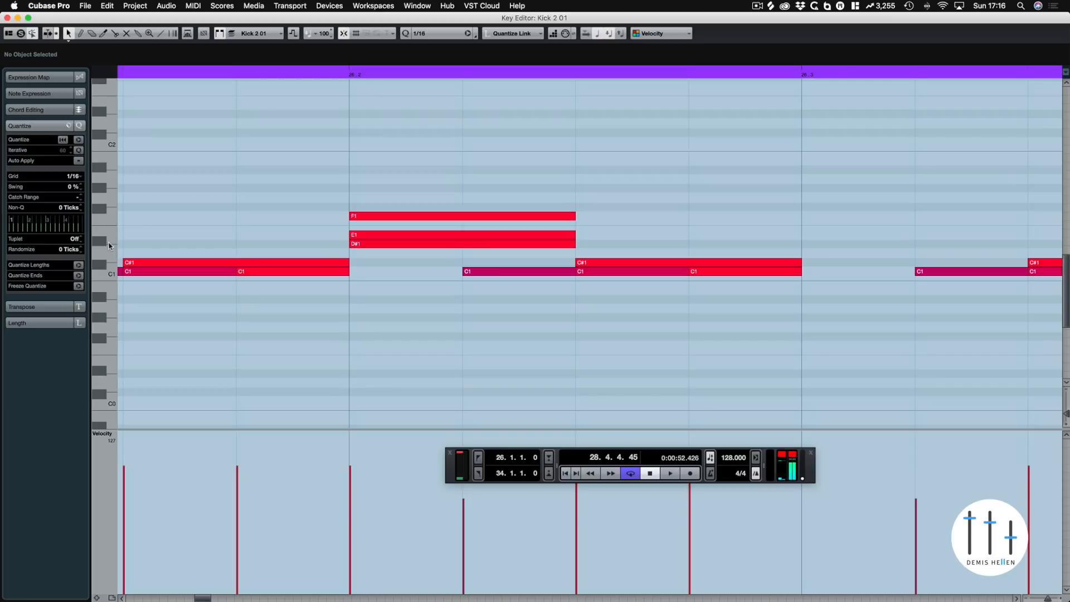
pyautogui.click(357, 246)
pyautogui.moveTo(358, 246); pyautogui.dragTo(370, 244)
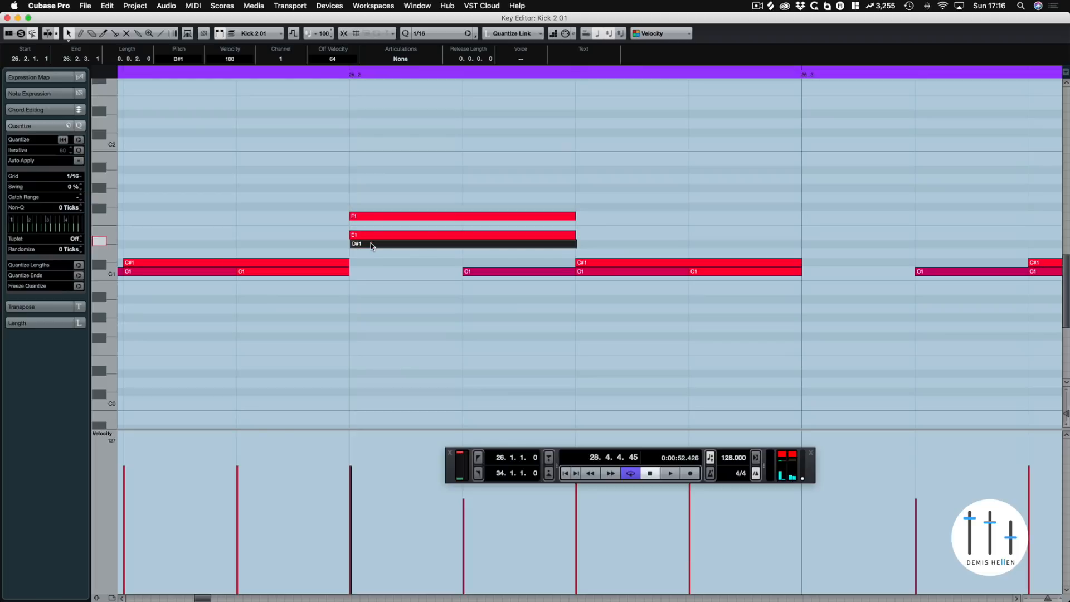
# Nudge the first E1 clap and F1 snare slightly late, with F1 starting at 26.2.1.2, and audition the layered hit
pyautogui.press('h')
pyautogui.click(264, 74)
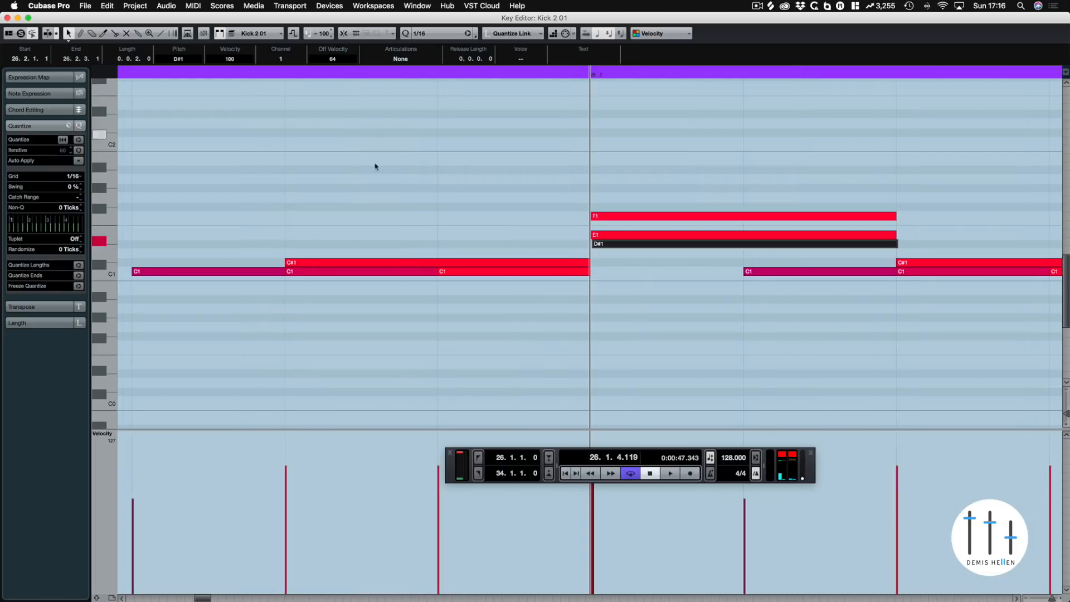
pyautogui.moveTo(603, 235); pyautogui.dragTo(603, 217)
pyautogui.click(600, 216)
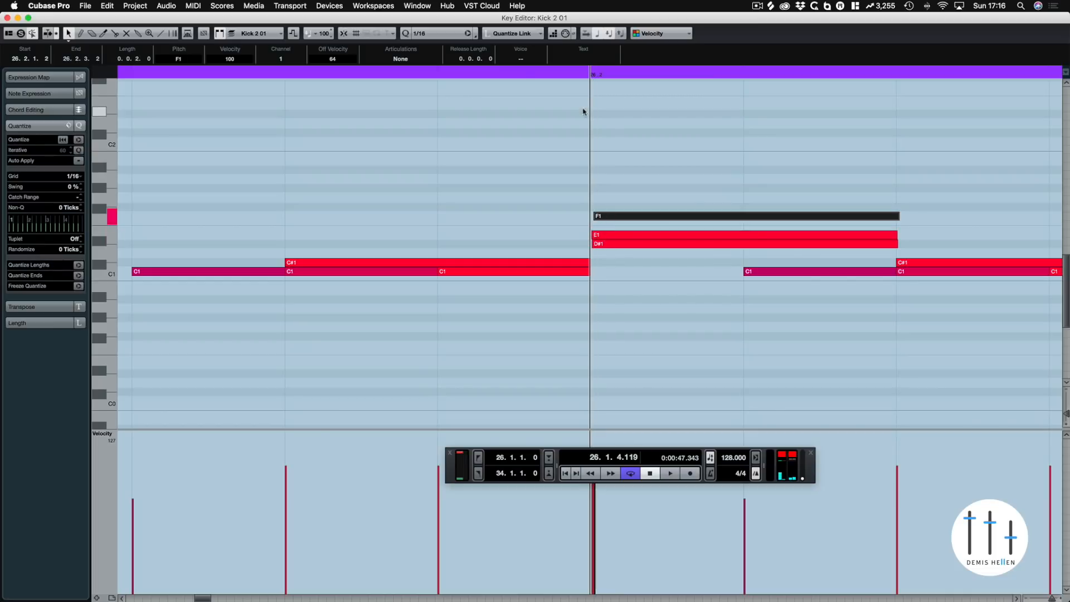
pyautogui.press('space')
pyautogui.press('space')
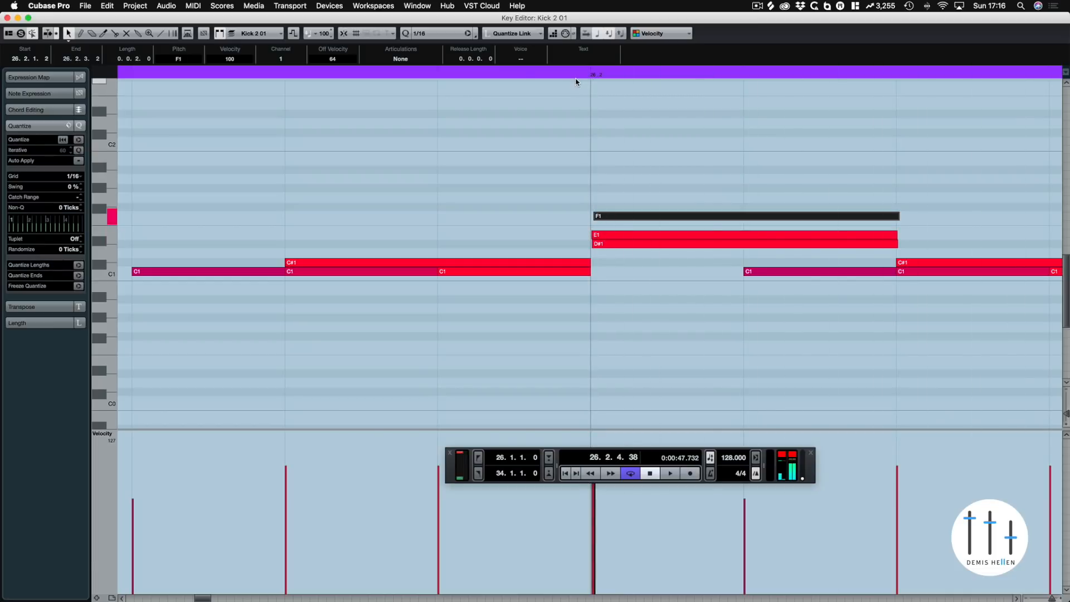
# Turn snap on and draw a 1/16 G#1 guide note at 26.2 above the offset clap and snare notes
pyautogui.press('g')
pyautogui.press('g')
pyautogui.press('g')
pyautogui.press('g')
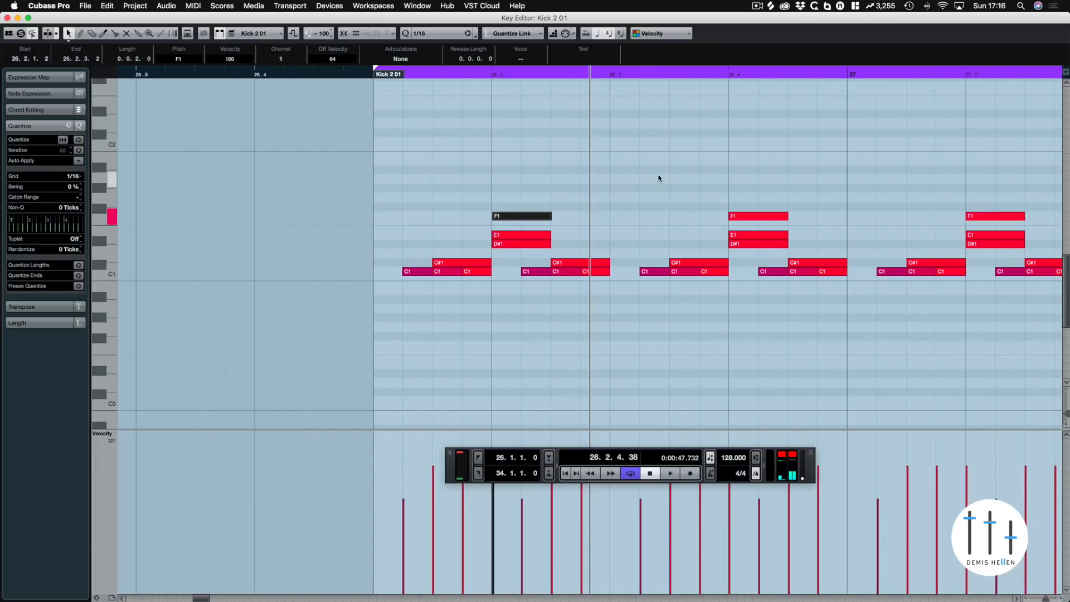
pyautogui.click(344, 34)
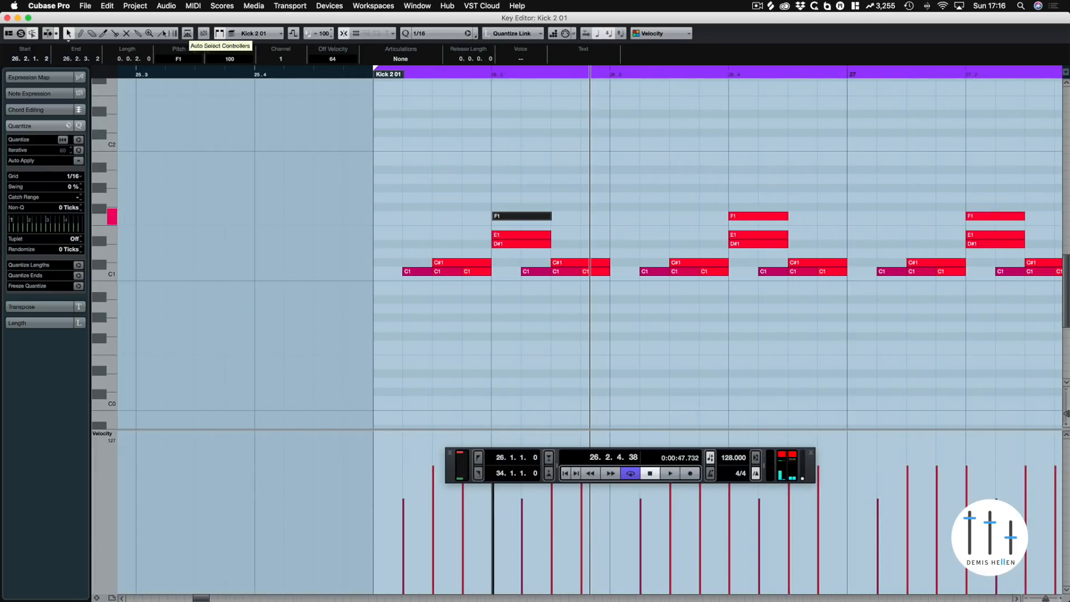
pyautogui.click(160, 34)
pyautogui.click(501, 190)
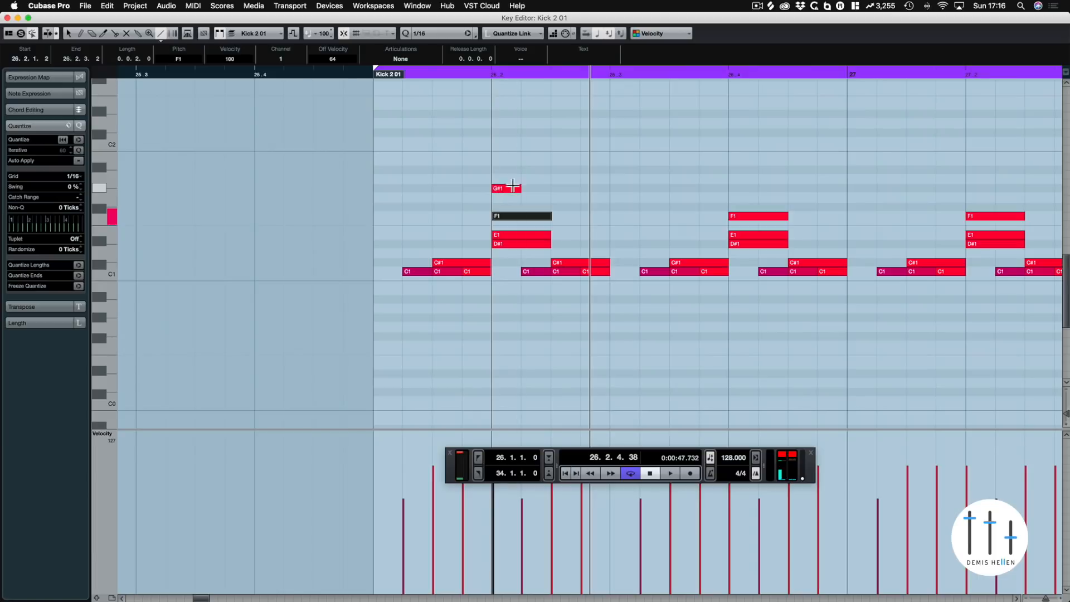
# Delete the D#1, E1 and F1 clap and snare notes from 26.4 through beat 2 of bar 29
pyautogui.click(68, 34)
pyautogui.moveTo(794, 253); pyautogui.dragTo(952, 249)
pyautogui.press('Delete')
pyautogui.press('g')
pyautogui.press('g')
pyautogui.press('g')
pyautogui.press('Delete')
# Duplicate the layered clap and snare group at 26.2 onto beat 4 of bar 26, deleting the surplus copies
pyautogui.moveTo(351, 174); pyautogui.dragTo(303, 248)
pyautogui.press('super+d')
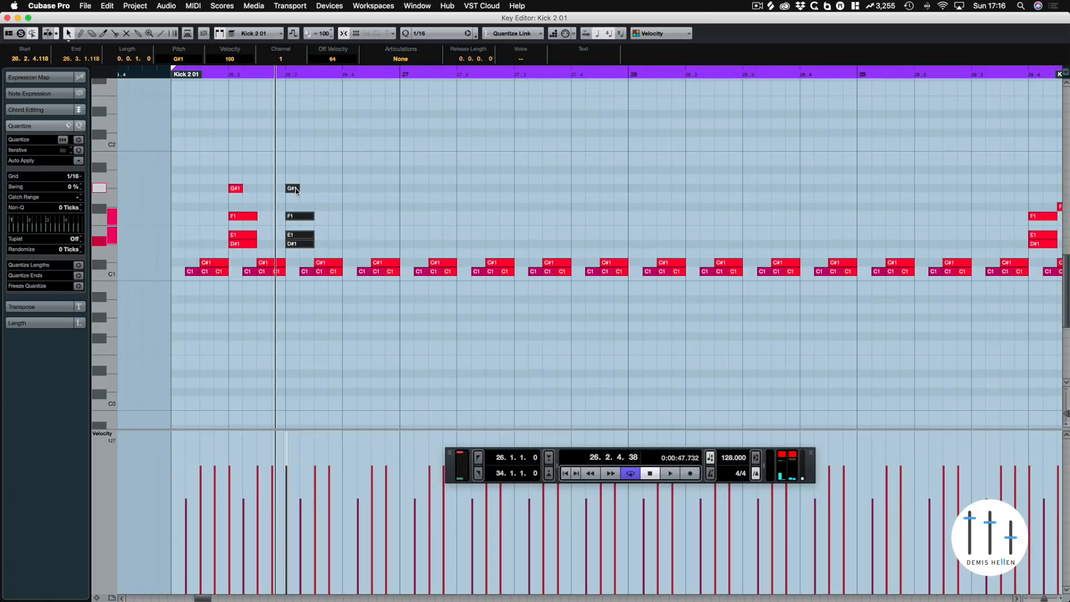
pyautogui.moveTo(329, 172); pyautogui.dragTo(210, 250)
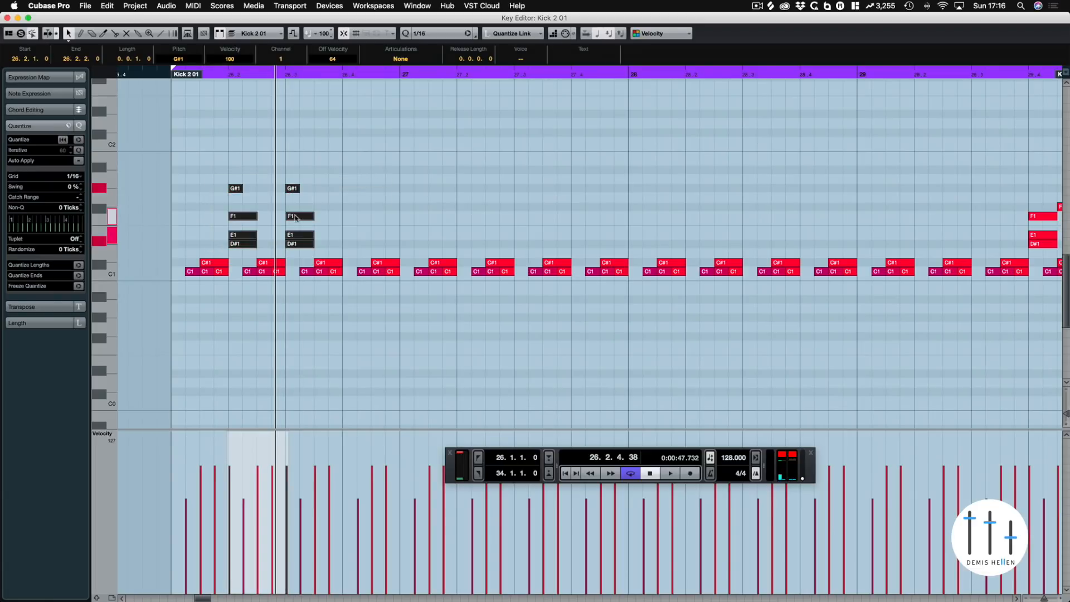
pyautogui.press('super+d')
pyautogui.moveTo(322, 188); pyautogui.dragTo(350, 191)
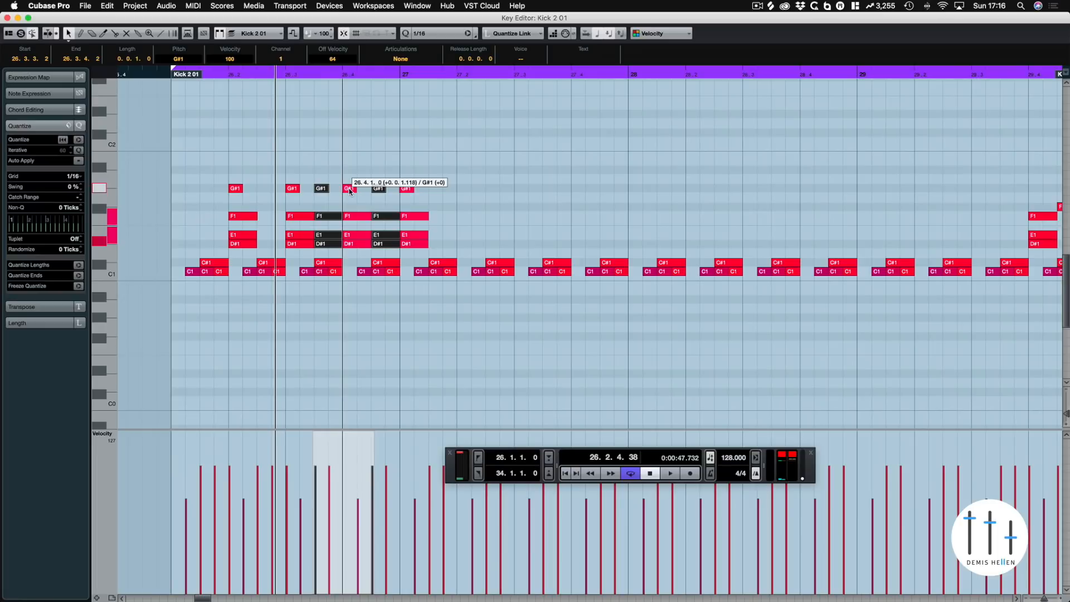
pyautogui.moveTo(349, 191); pyautogui.dragTo(282, 250)
pyautogui.press('BackSpace')
# Copy the two layered clap and snare groups across beats 2 and 4 of bars 27 and 28 and beat 2 of bar 29
pyautogui.moveTo(416, 162); pyautogui.dragTo(206, 248)
pyautogui.press('BackSpace')
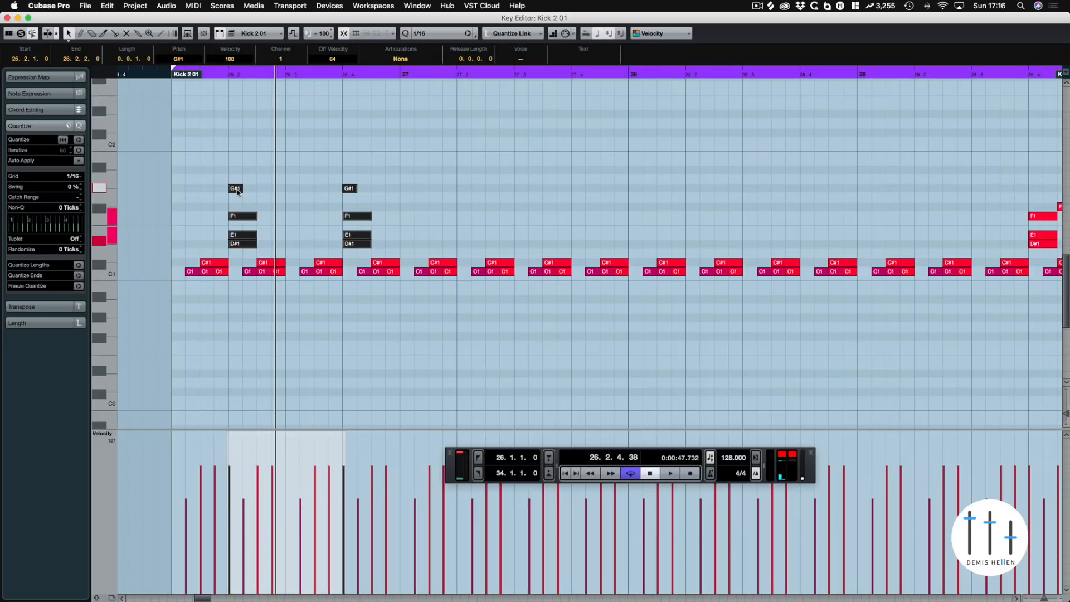
pyautogui.moveTo(342, 193); pyautogui.dragTo(699, 190)
pyautogui.hscroll(-5, 699, 189)
pyautogui.hscroll(8, 881, 174)
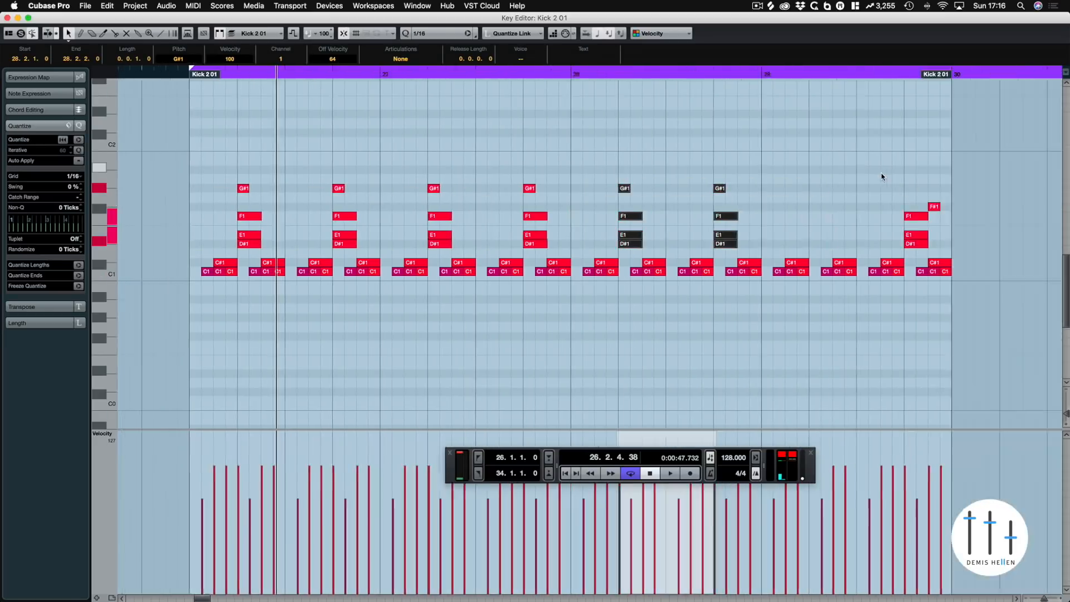
pyautogui.moveTo(797, 201); pyautogui.dragTo(787, 255)
pyautogui.press('BackSpace')
# Delete all the G#1 guide notes from the clip
pyautogui.moveTo(648, 158); pyautogui.dragTo(563, 248)
pyautogui.moveTo(606, 190); pyautogui.dragTo(186, 193)
pyautogui.press('BackSpace')
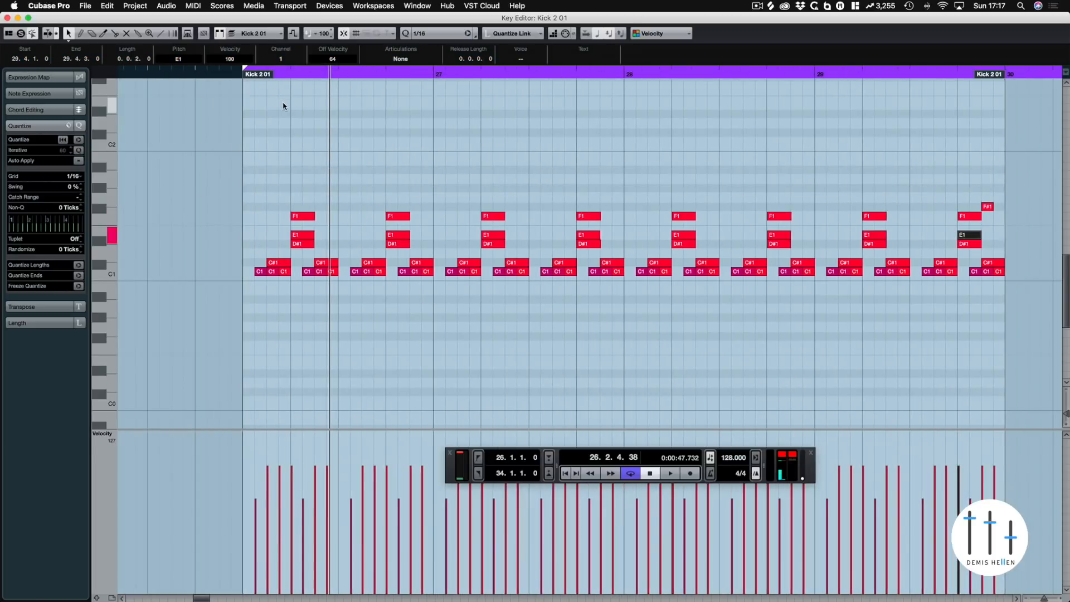
# Close the Key Editor, solo the Battery 4 01 track to audition the offset claps, and open the Battery 4 instrument
pyautogui.press('space')
pyautogui.press('Escape')
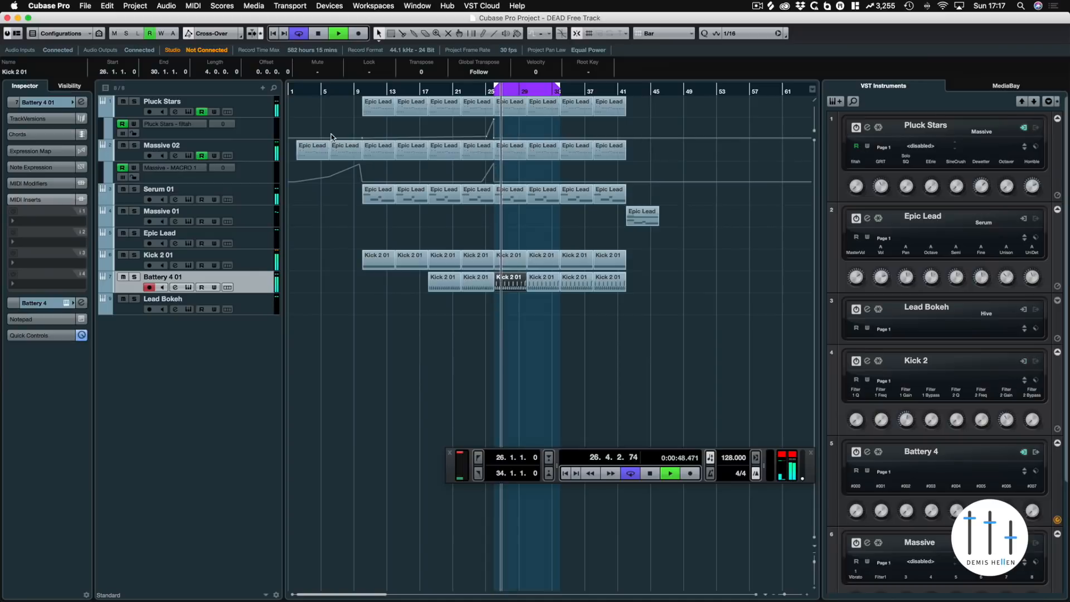
pyautogui.click(134, 277)
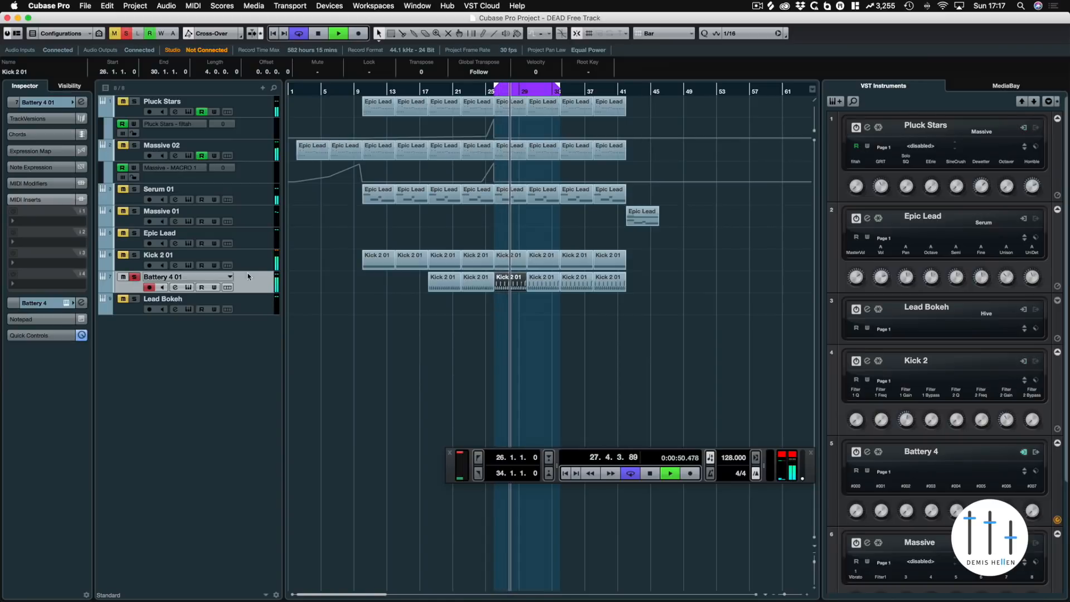
pyautogui.press('space')
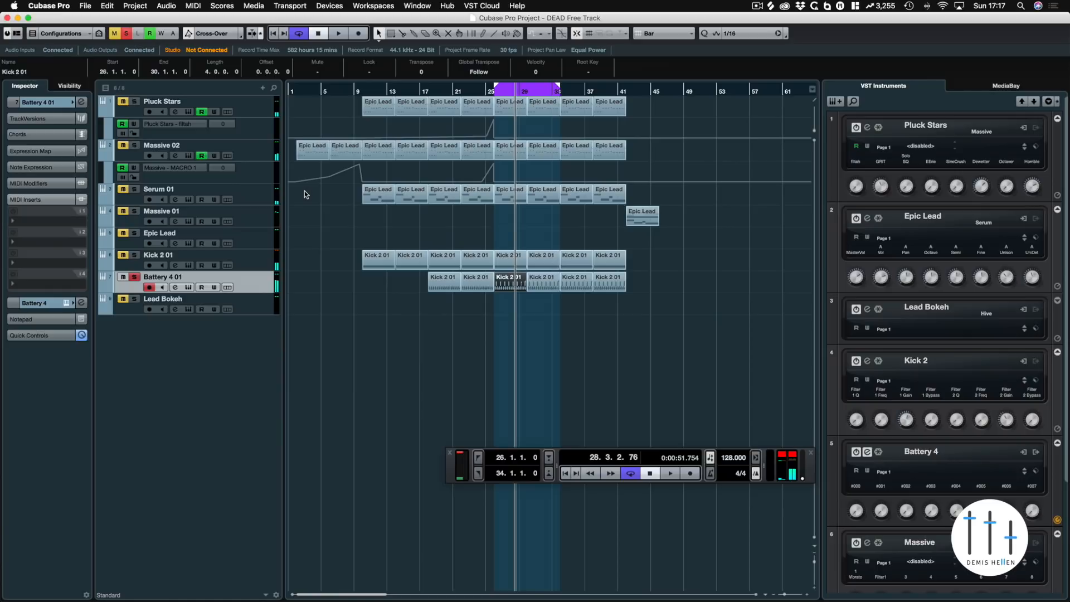
pyautogui.doubleClick(468, 284)
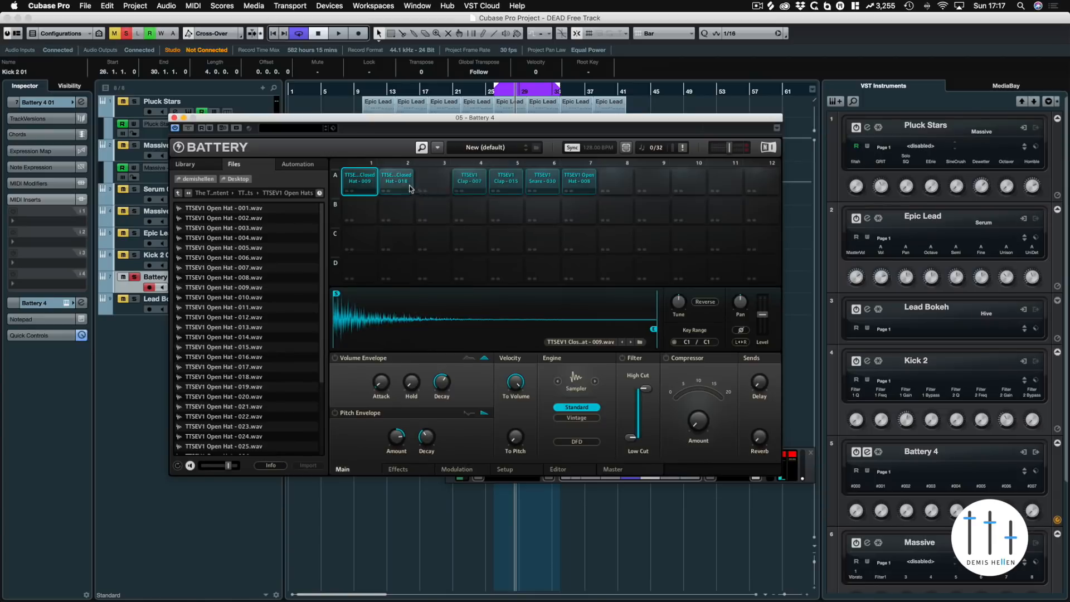
# Route Battery's two clap cells and the snare cell together to a separate stereo output
pyautogui.click(526, 182)
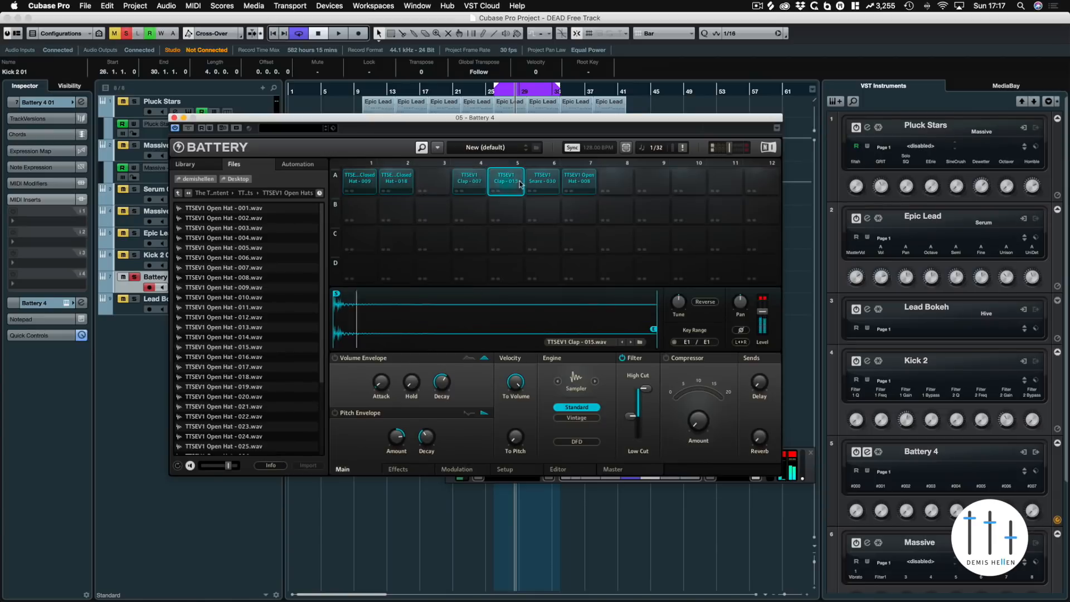
pyautogui.rightClick(478, 177)
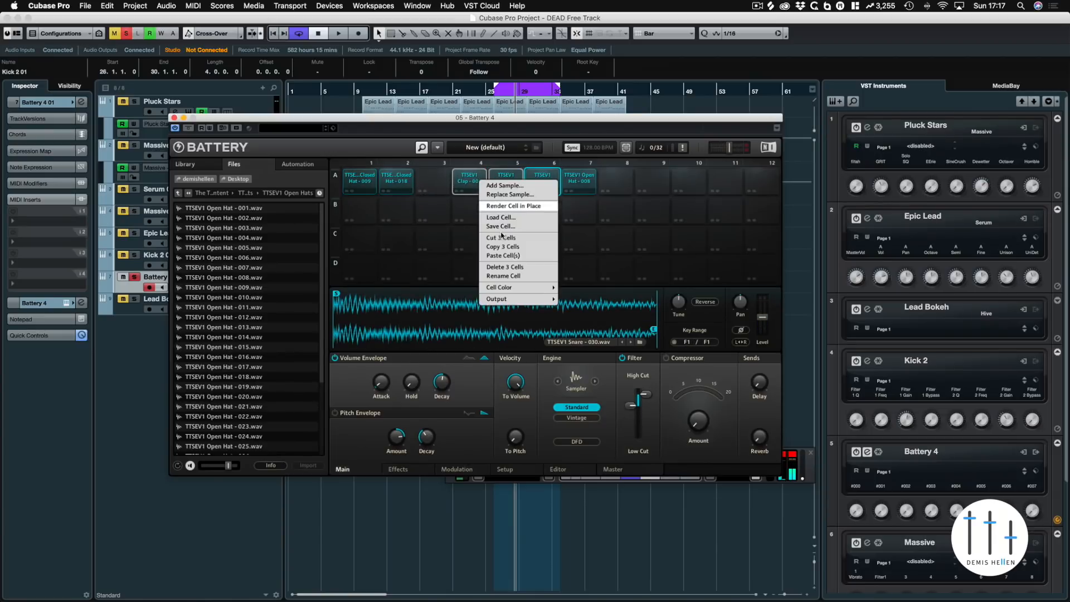
pyautogui.moveTo(497, 299)
pyautogui.moveTo(580, 317)
pyautogui.click(630, 334)
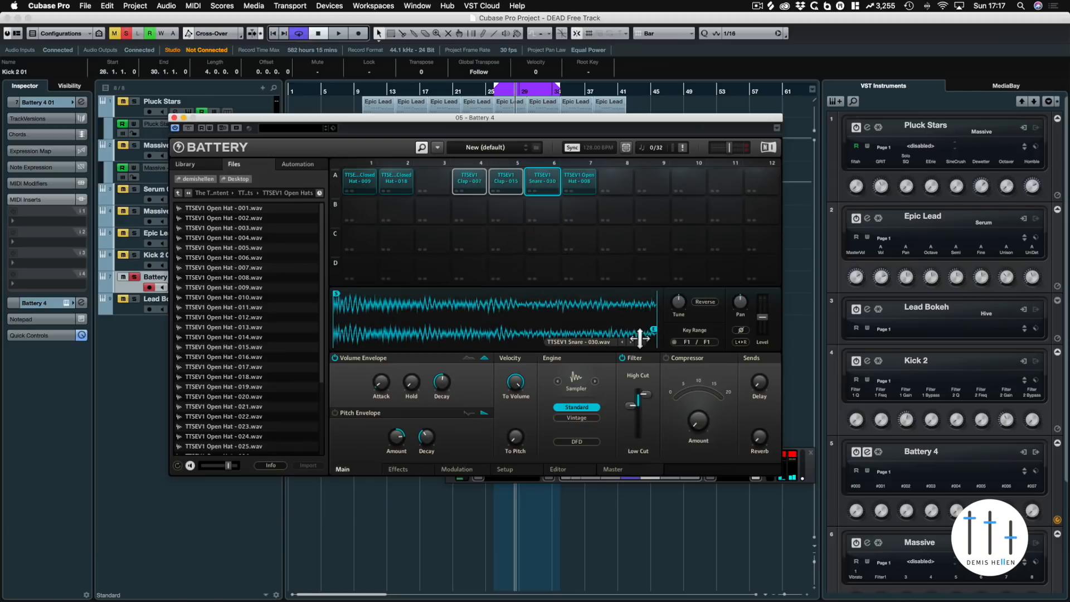
# Activate the B4 St 5/6 output of the Battery 4 instrument and close the Battery window
pyautogui.click(1024, 454)
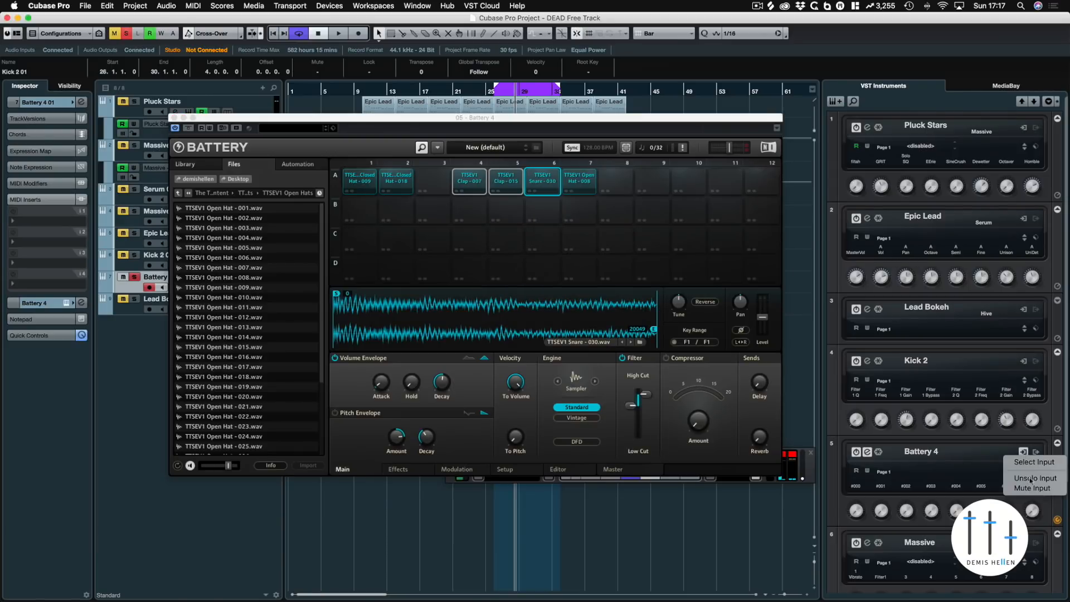
pyautogui.click(1035, 453)
pyautogui.click(1035, 453)
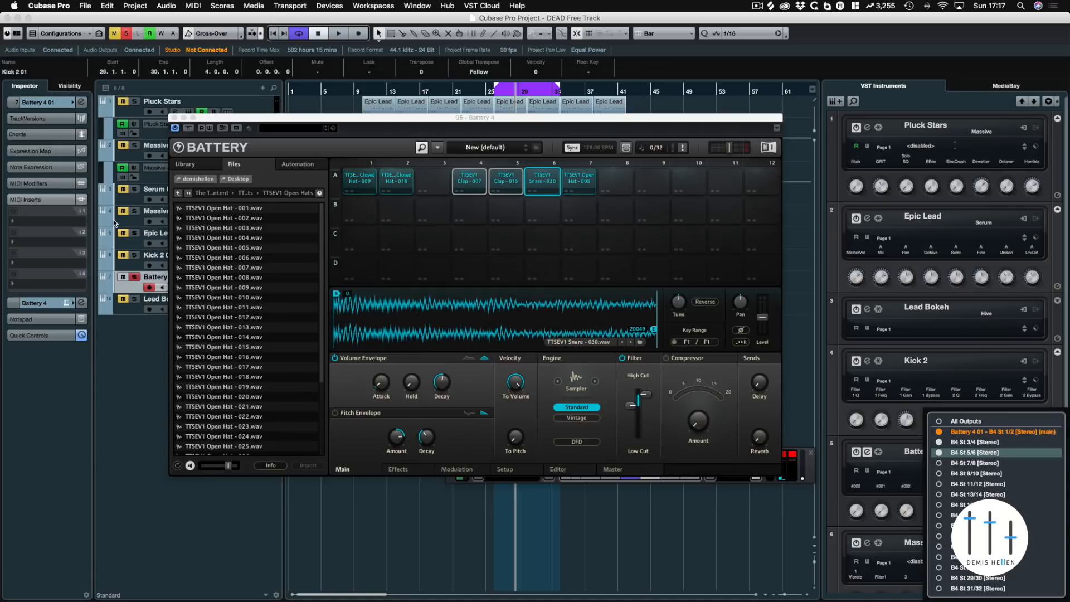
pyautogui.click(175, 117)
pyautogui.click(175, 118)
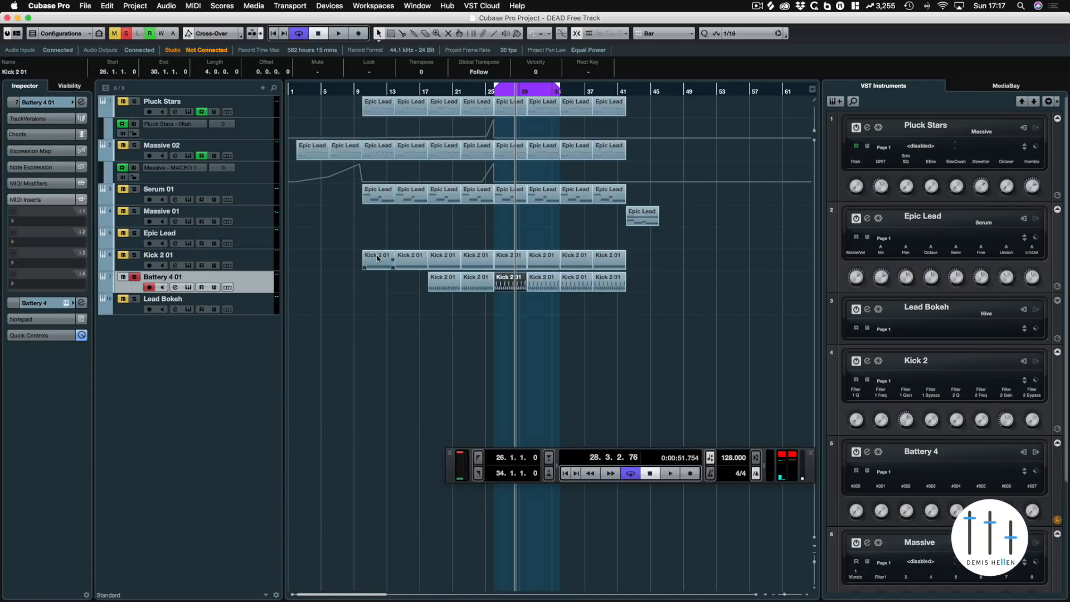
# In the MixConsole, rename the B4 St 5/6 channel CLAP and the B4 St 3/4 channel BIG O
pyautogui.press('F3')
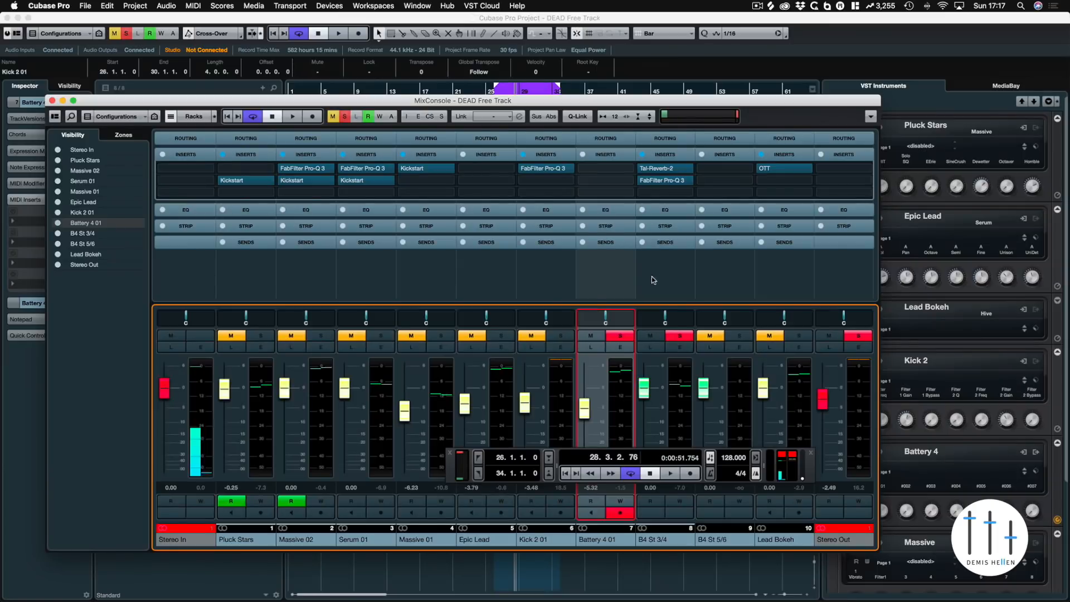
pyautogui.click(723, 543)
pyautogui.doubleClick(722, 539)
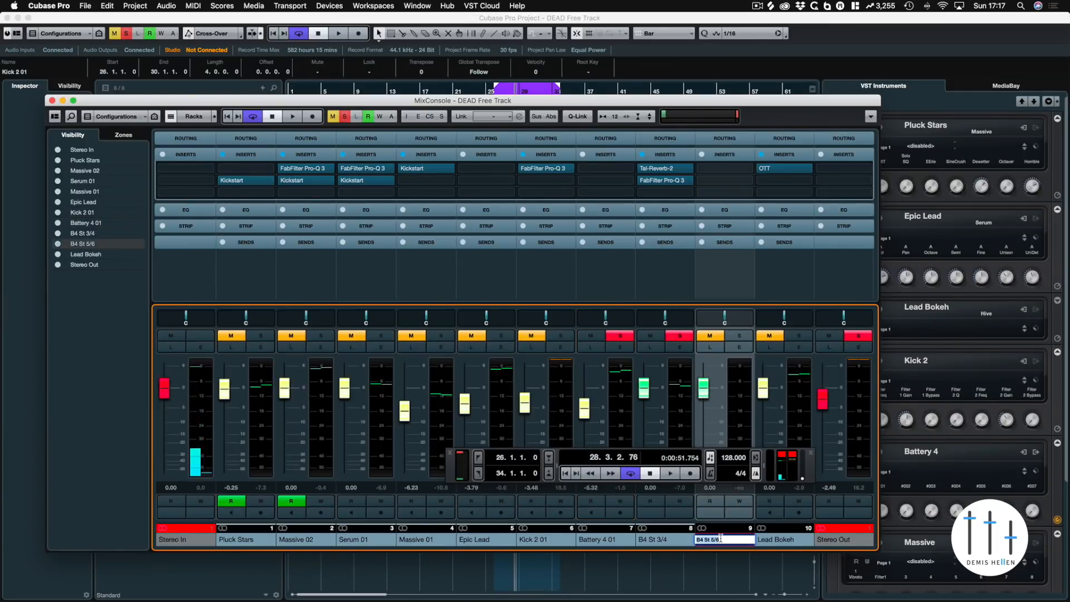
pyautogui.press('Return')
pyautogui.click(666, 543)
pyautogui.doubleClick(667, 541)
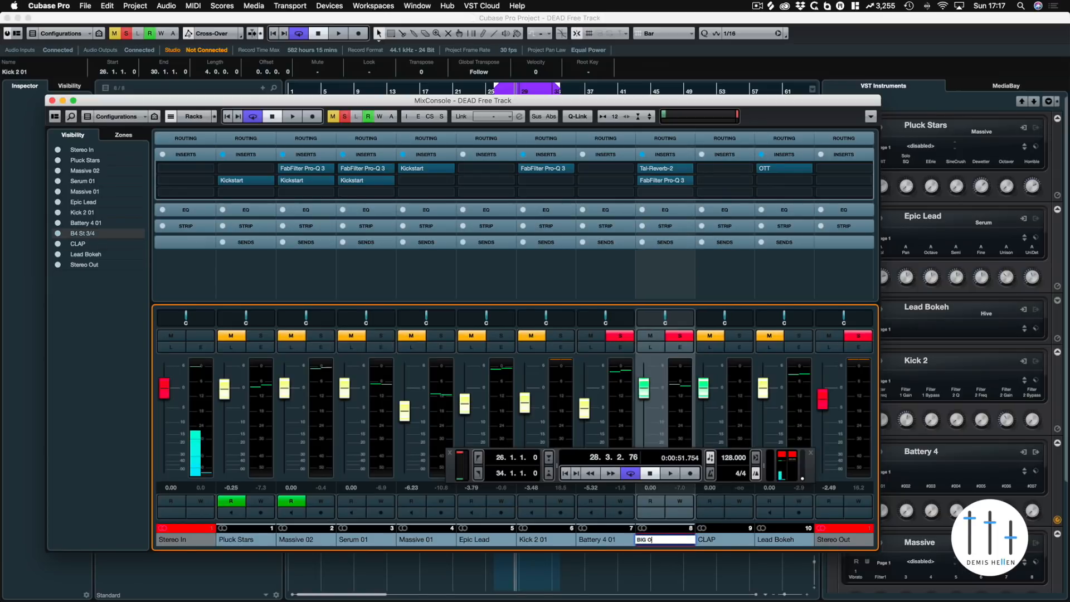
pyautogui.click(735, 541)
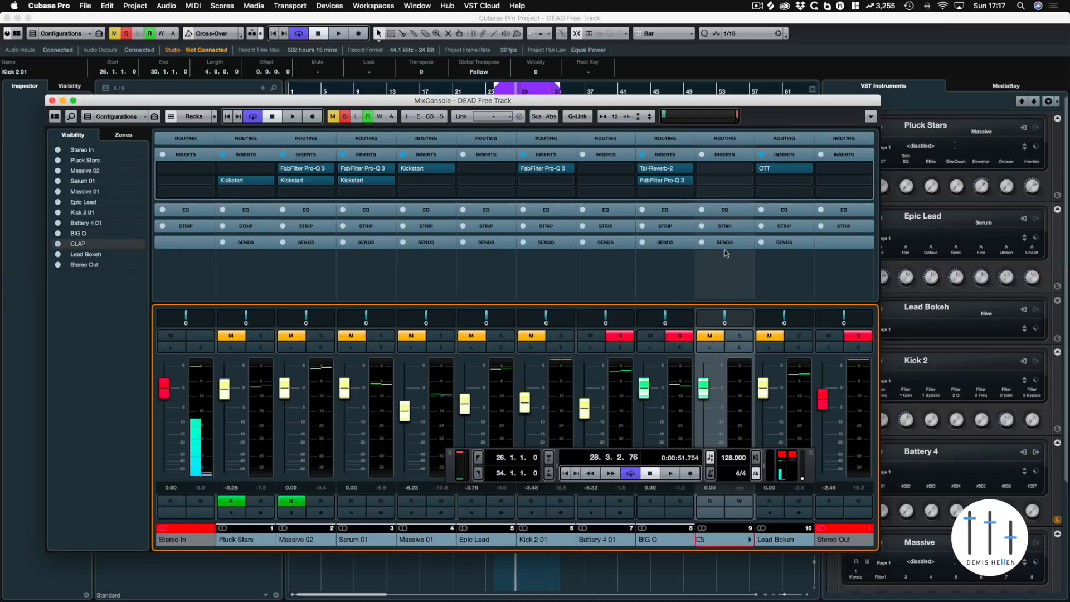
# Solo only the CLAP channel by unsoloing BIG O and Battery 4 01, and start playback
pyautogui.click(739, 336)
pyautogui.click(679, 336)
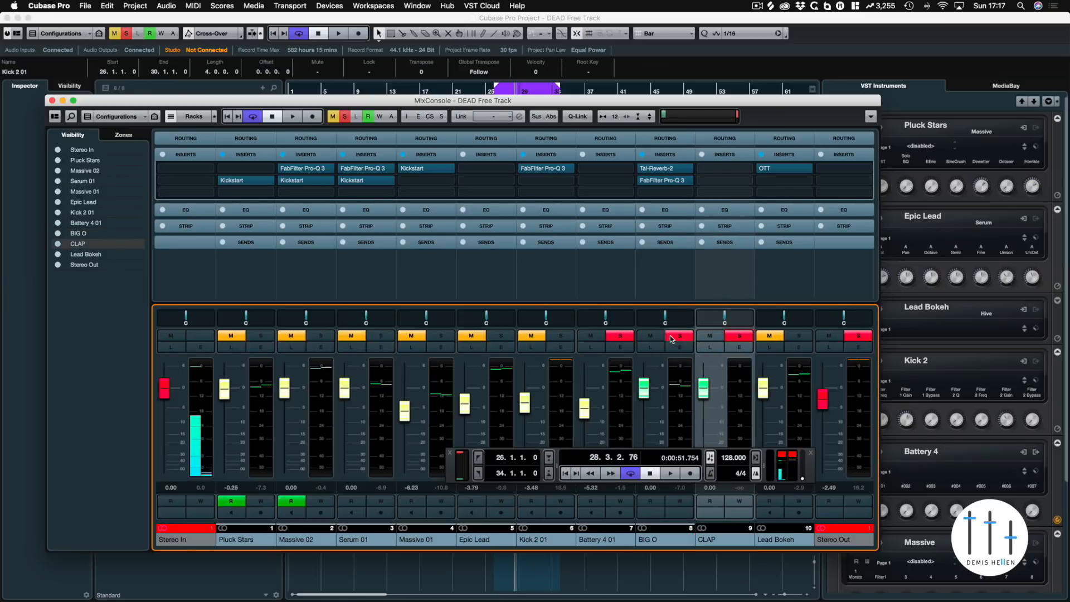
pyautogui.click(623, 337)
pyautogui.press('space')
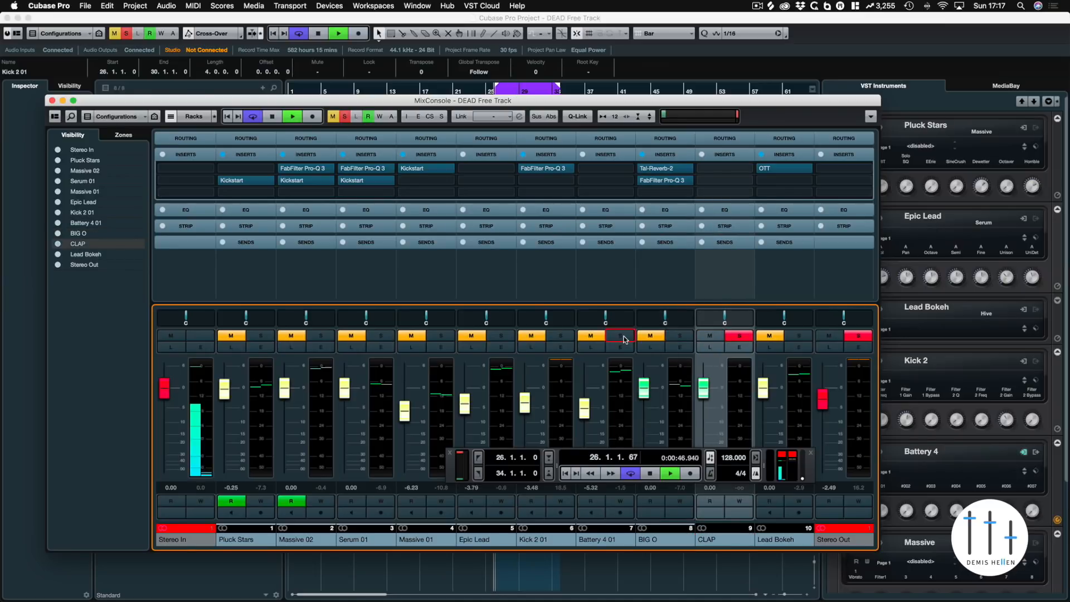
# Insert FabFilter Saturn in the first insert slot of the CLAP channel
pyautogui.click(746, 169)
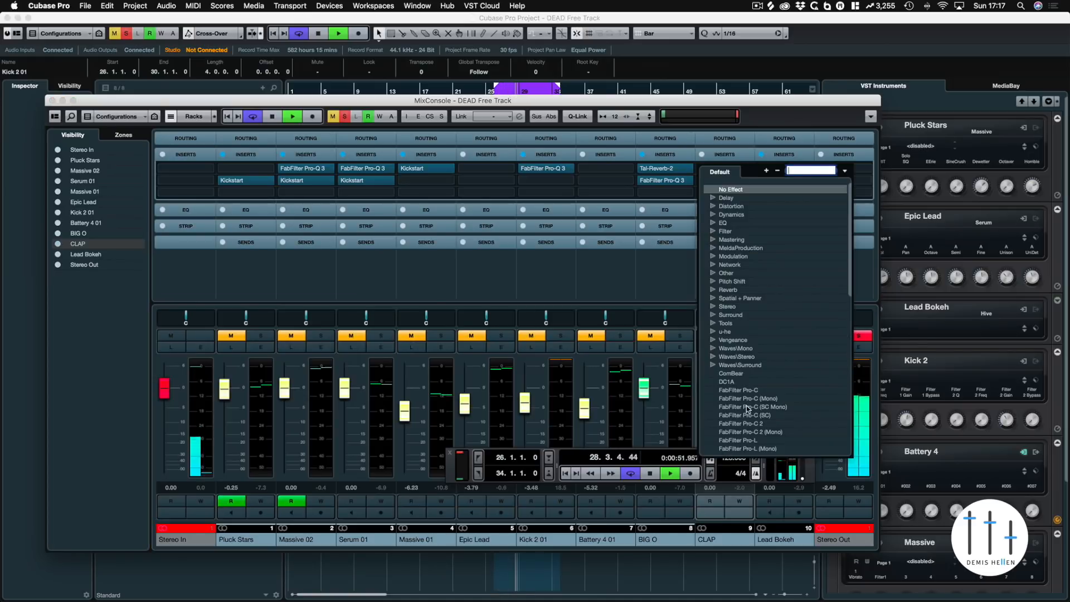
pyautogui.scroll(-10, 750, 409)
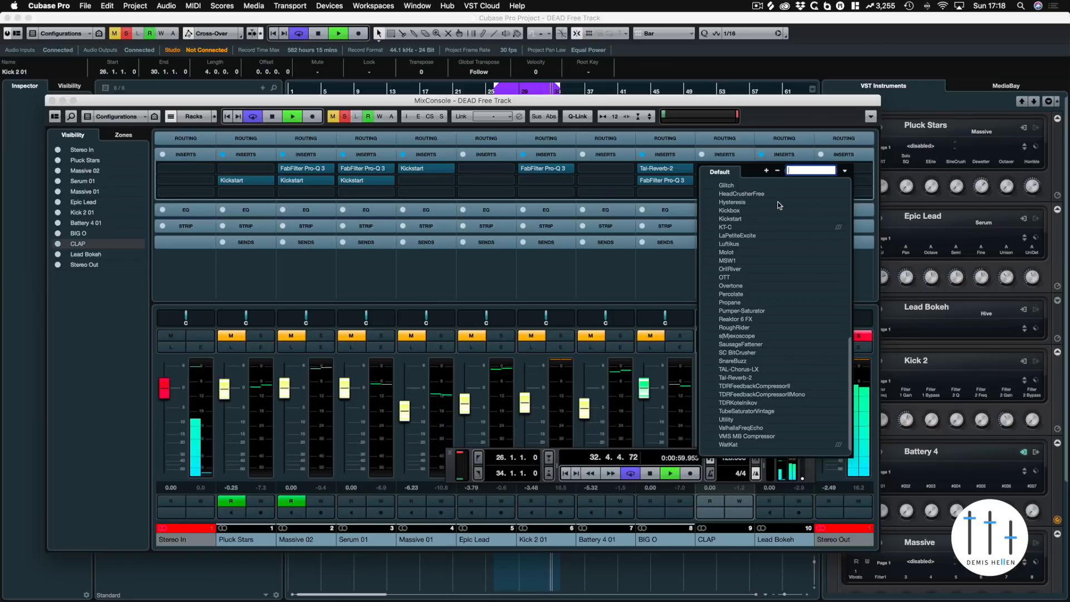
pyautogui.write('sat')
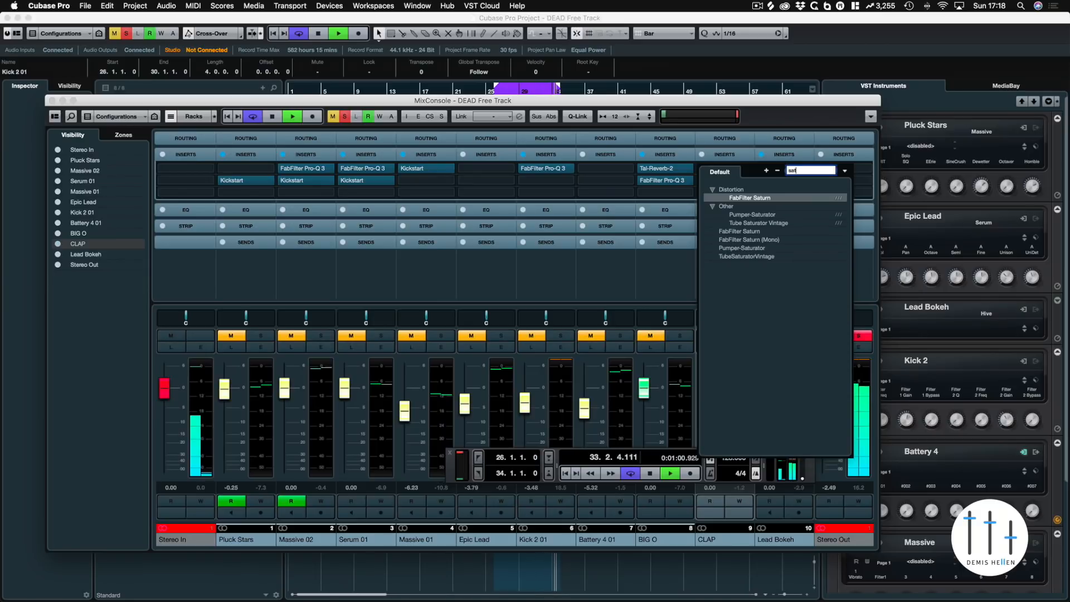
pyautogui.click(750, 198)
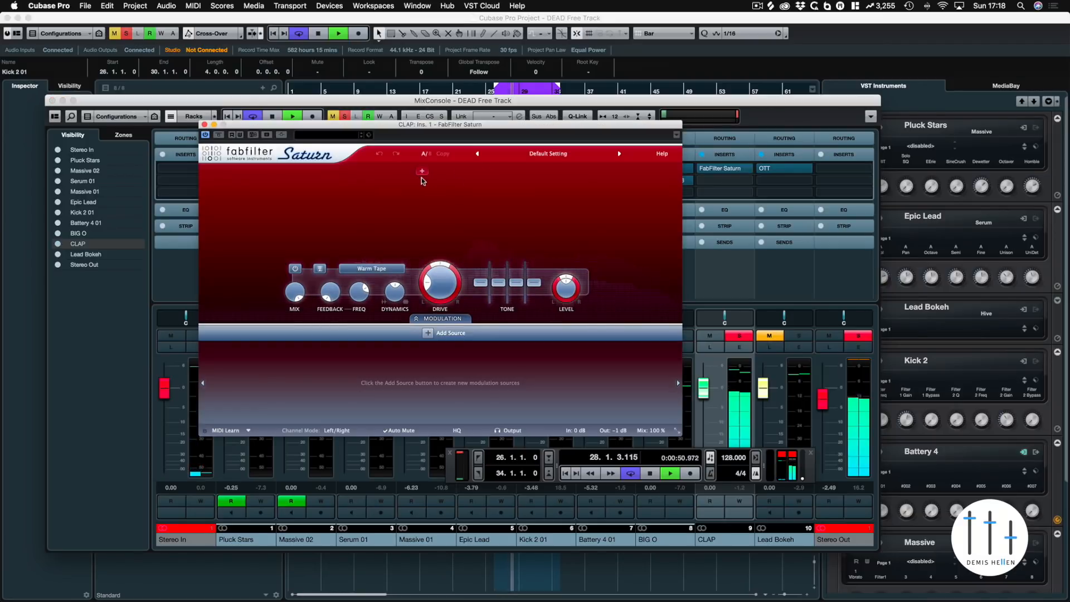
# Split Saturn into two frequency bands and raise the drive of the upper band
pyautogui.click(414, 172)
pyautogui.moveTo(526, 283); pyautogui.dragTo(529, 236)
pyautogui.moveTo(530, 199); pyautogui.dragTo(584, 215)
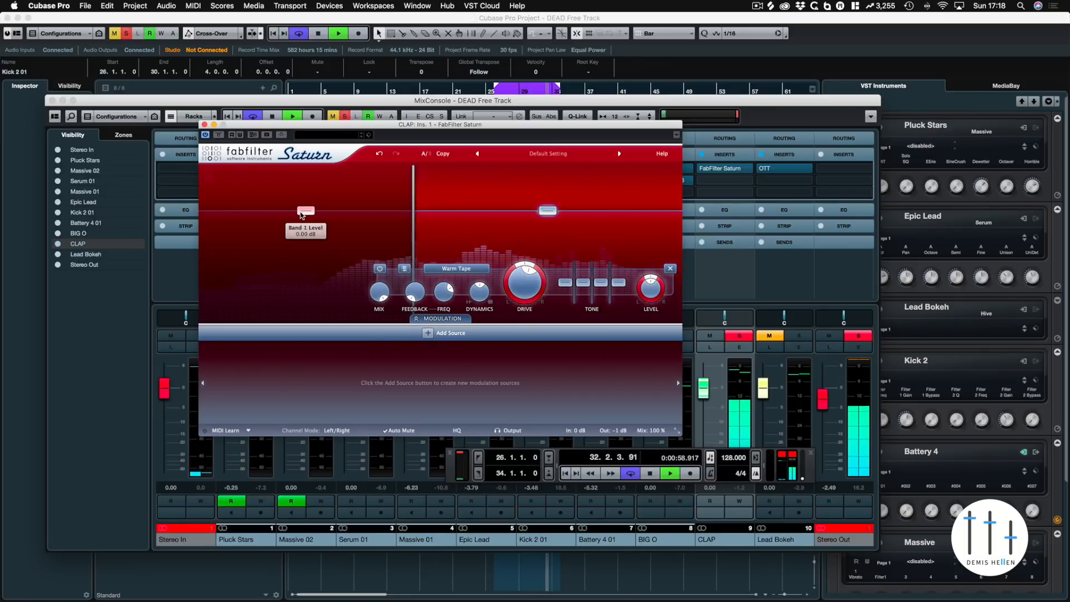
# Lower the bass tone and boost mid and treble on Saturn's upper band, raise its level slightly, and close the plugin
pyautogui.click(305, 210)
pyautogui.click(548, 210)
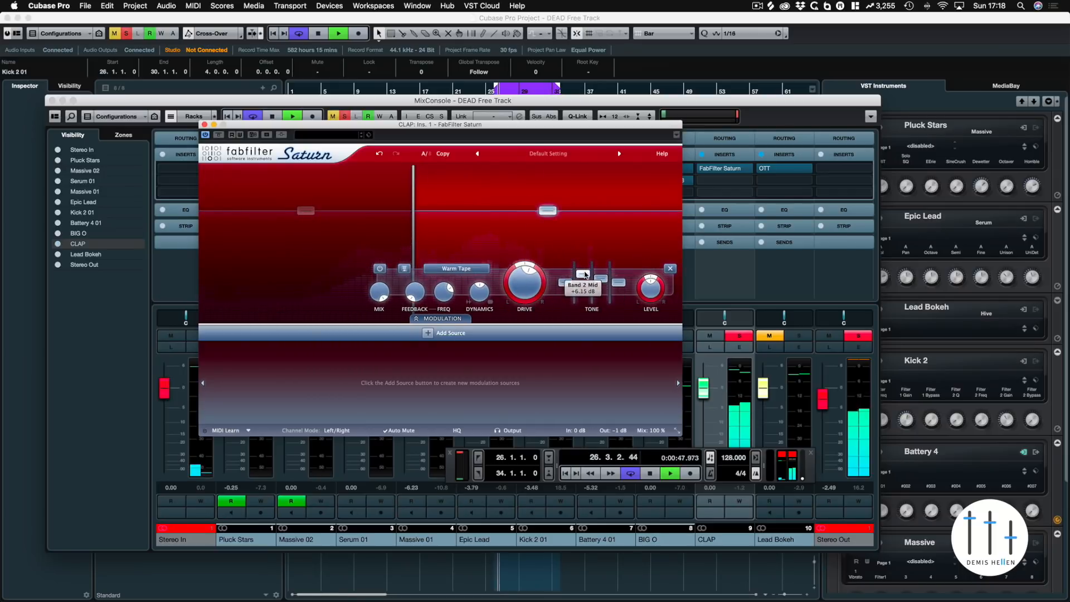
pyautogui.moveTo(565, 283); pyautogui.dragTo(601, 275)
pyautogui.moveTo(548, 210); pyautogui.dragTo(528, 200)
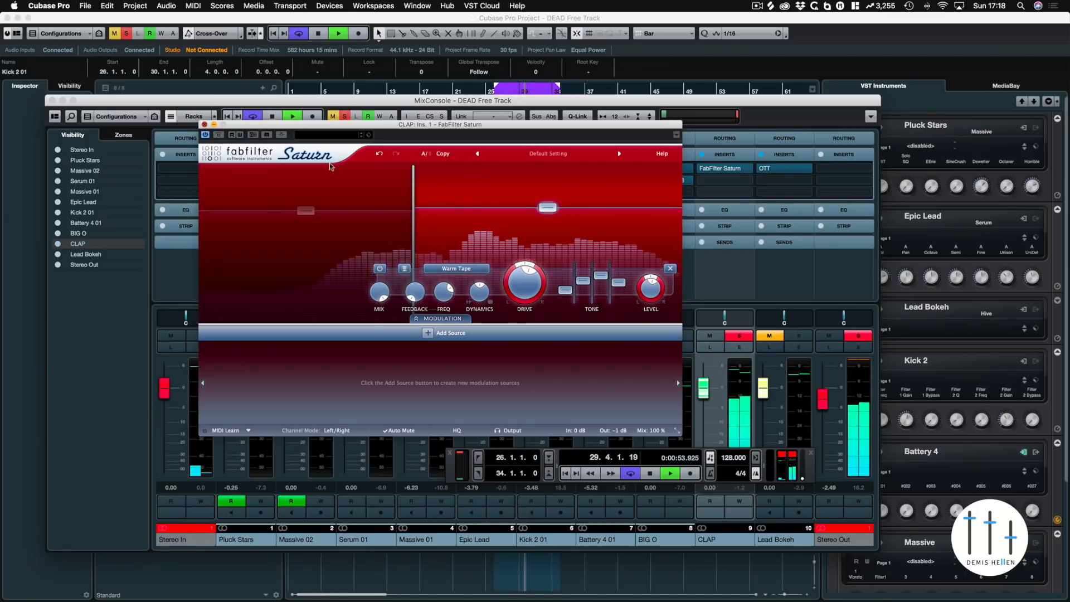
pyautogui.click(205, 124)
# Unsolo the CLAP channel and lower its fader to -2.35 dB while playing the full mix
pyautogui.press('space')
pyautogui.click(735, 336)
pyautogui.press('space')
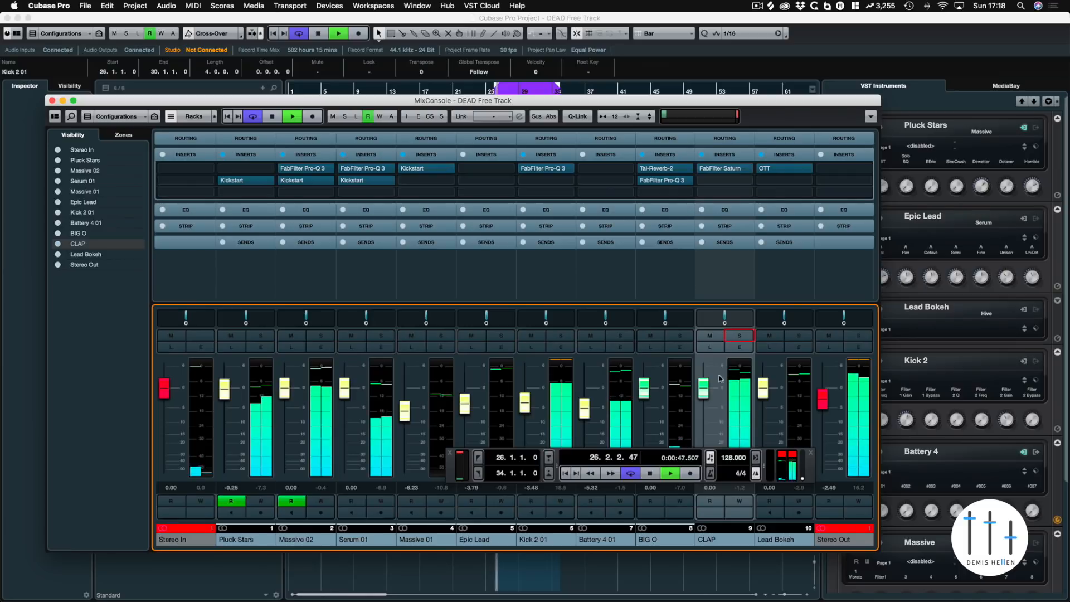
pyautogui.moveTo(707, 394); pyautogui.dragTo(705, 402)
pyautogui.press('space')
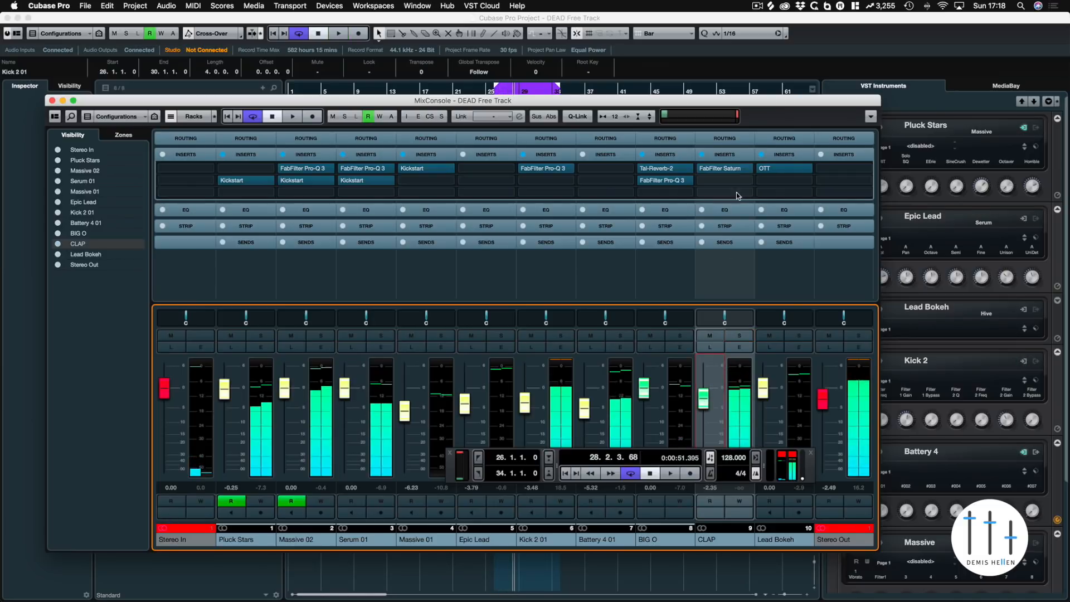
# Insert the Molot compressor in the CLAP channel's second insert slot and move its window toward the middle of the mixer
pyautogui.click(744, 180)
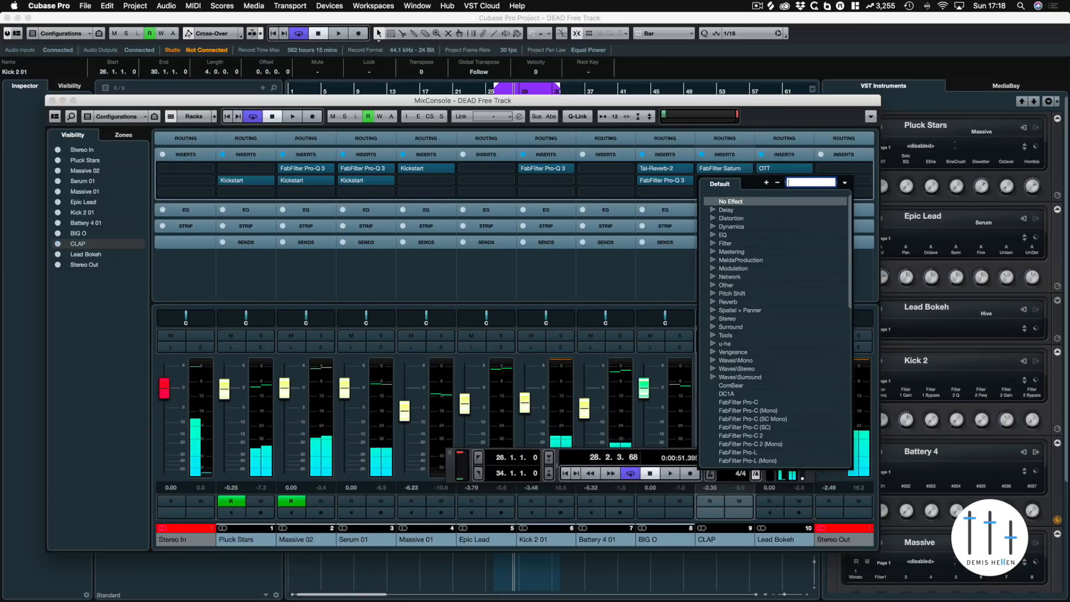
pyautogui.write('molto')
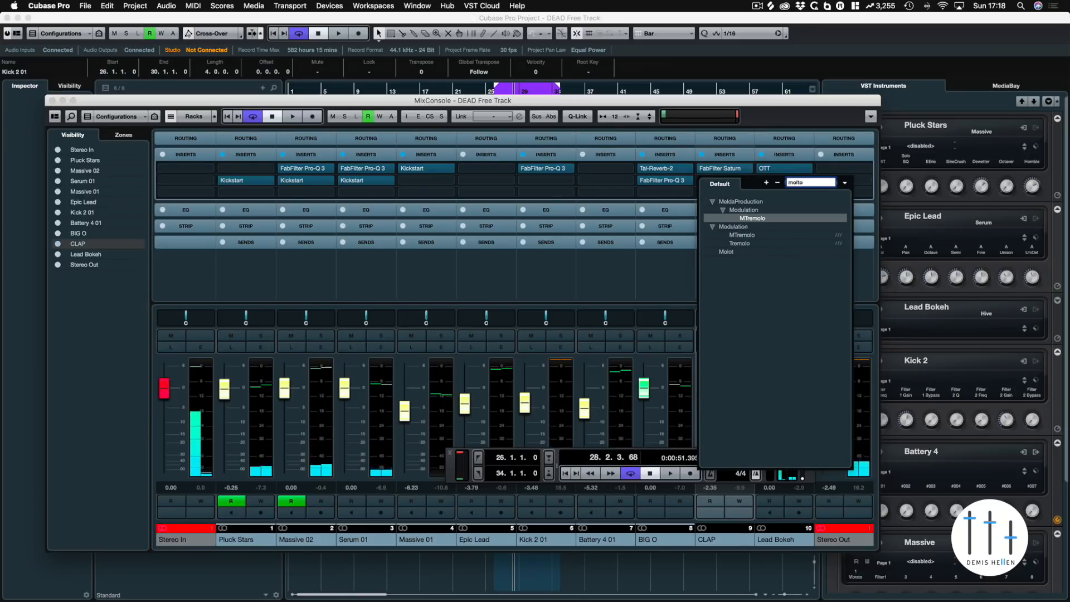
pyautogui.click(733, 251)
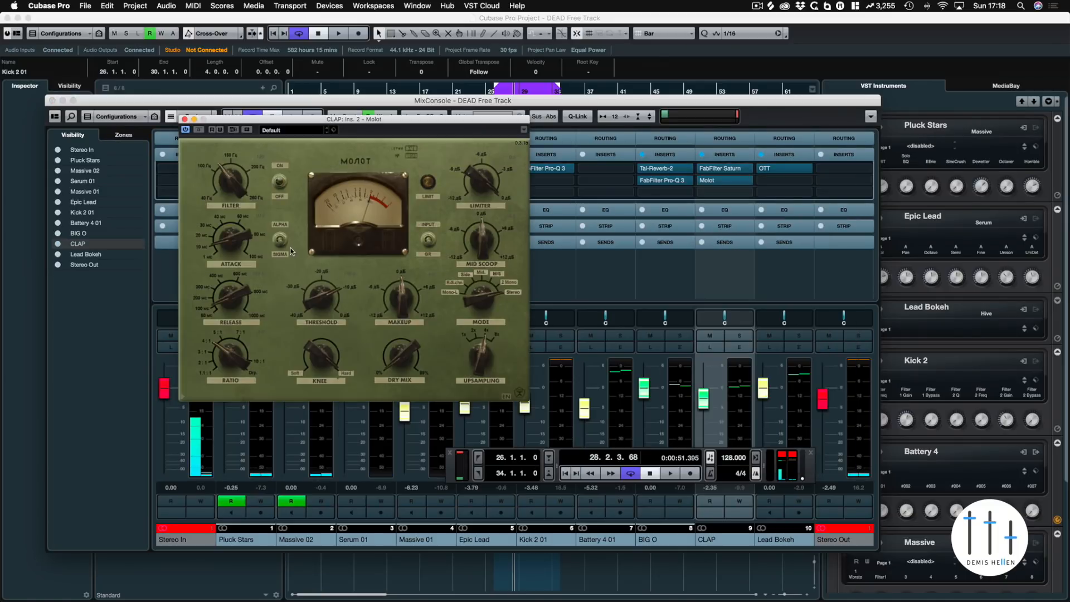
pyautogui.moveTo(315, 120); pyautogui.dragTo(501, 122)
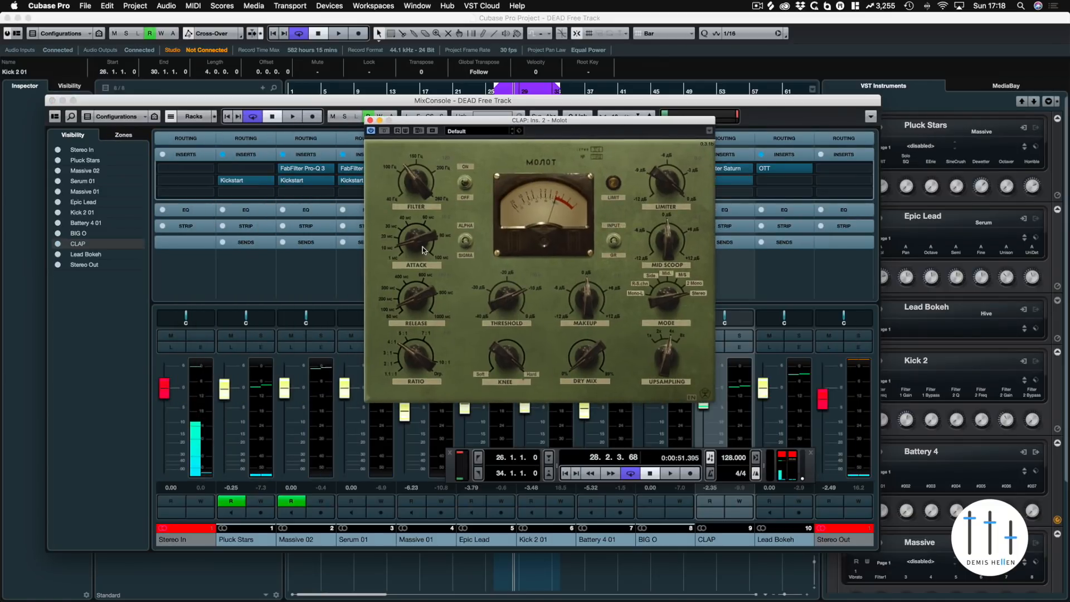
# Shorten Molot's attack and lower its threshold to about -20 dB during playback, comparing the clap with and without bypass
pyautogui.moveTo(417, 218); pyautogui.dragTo(419, 225)
pyautogui.press('space')
pyautogui.moveTo(506, 303); pyautogui.dragTo(503, 329)
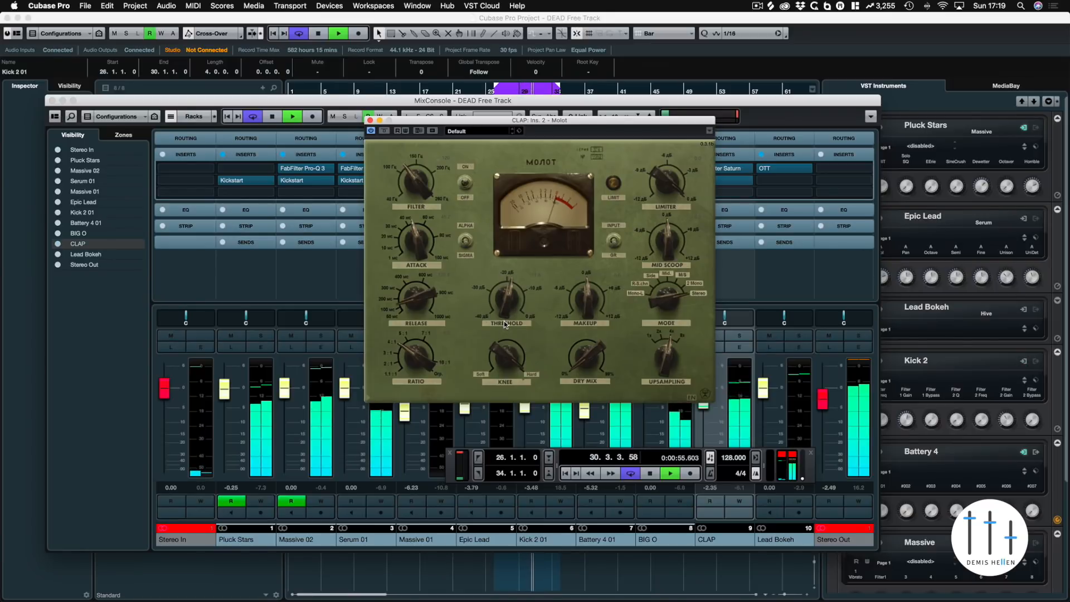
pyautogui.click(384, 131)
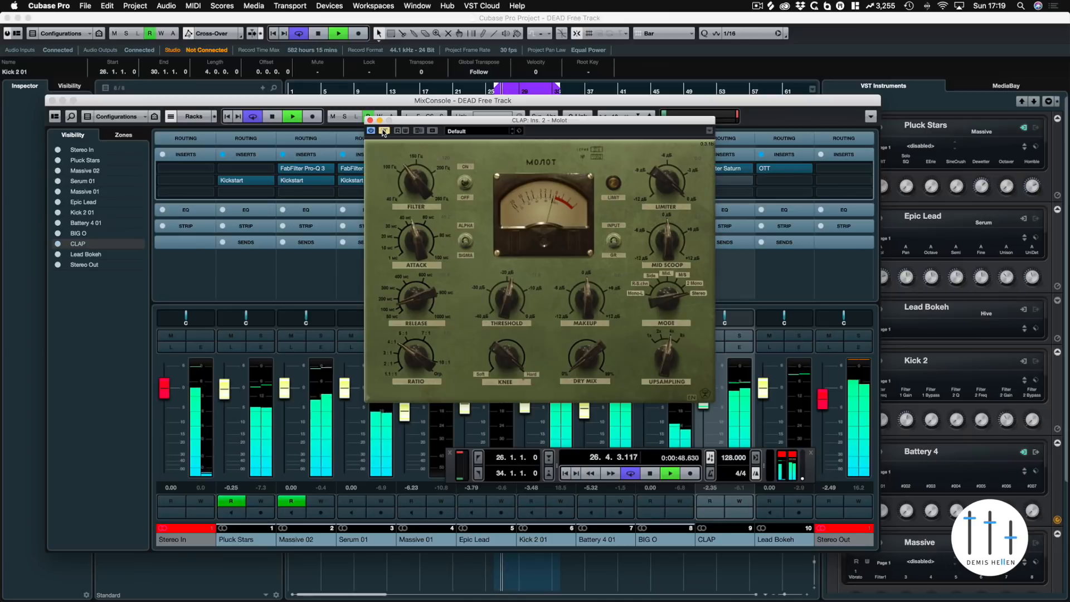
pyautogui.click(384, 131)
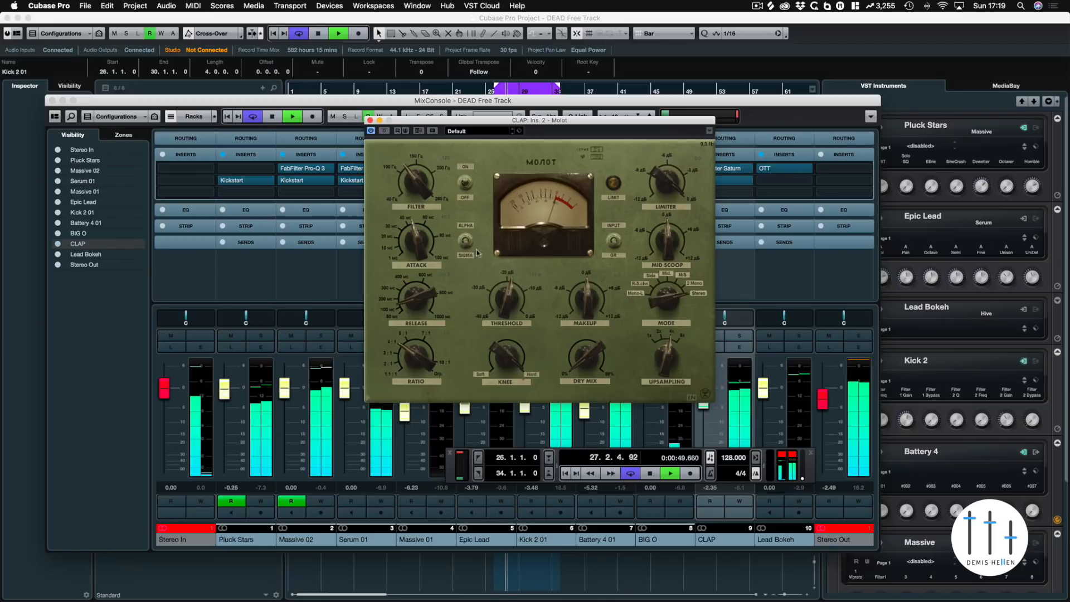
# Fine-tune Molot's mid scoop and raise its limiter setting, stop playback and close the plugin
pyautogui.moveTo(676, 228); pyautogui.dragTo(674, 223)
pyautogui.moveTo(666, 181); pyautogui.dragTo(669, 170)
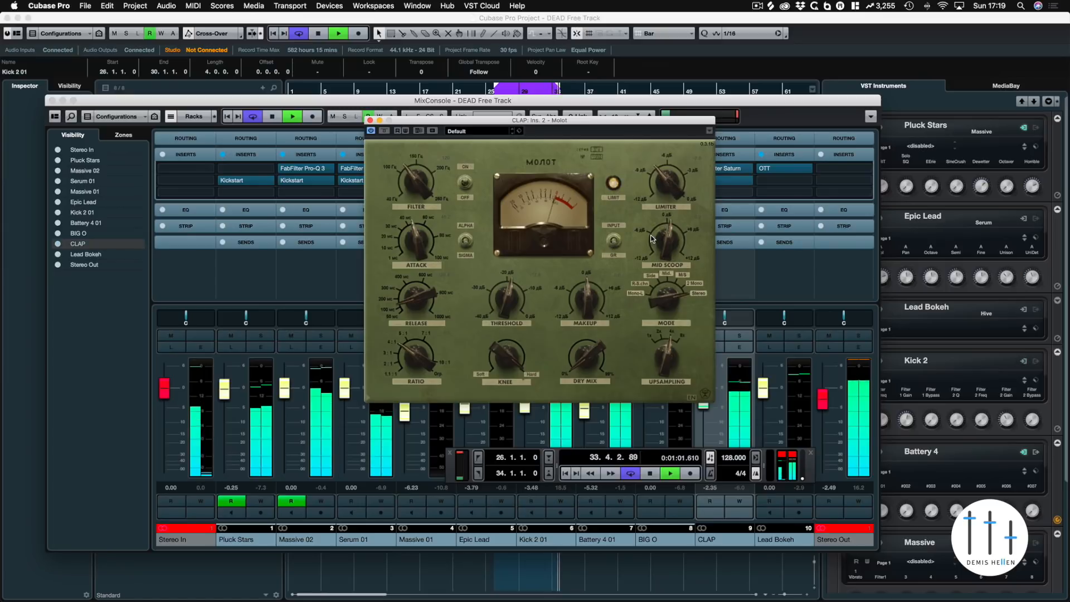
pyautogui.moveTo(651, 211); pyautogui.dragTo(651, 204)
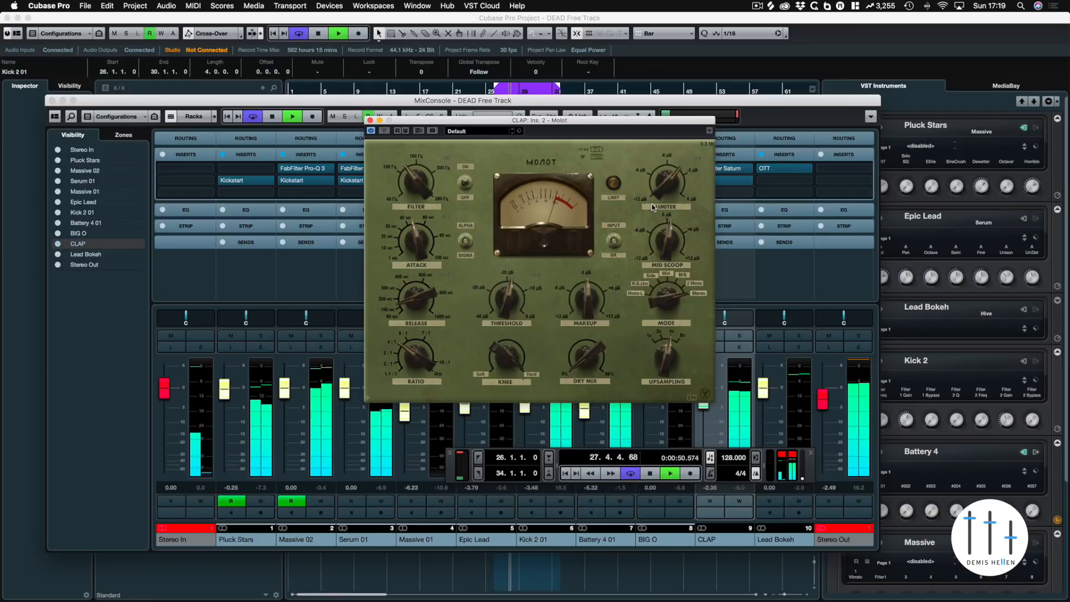
pyautogui.moveTo(651, 207); pyautogui.dragTo(652, 212)
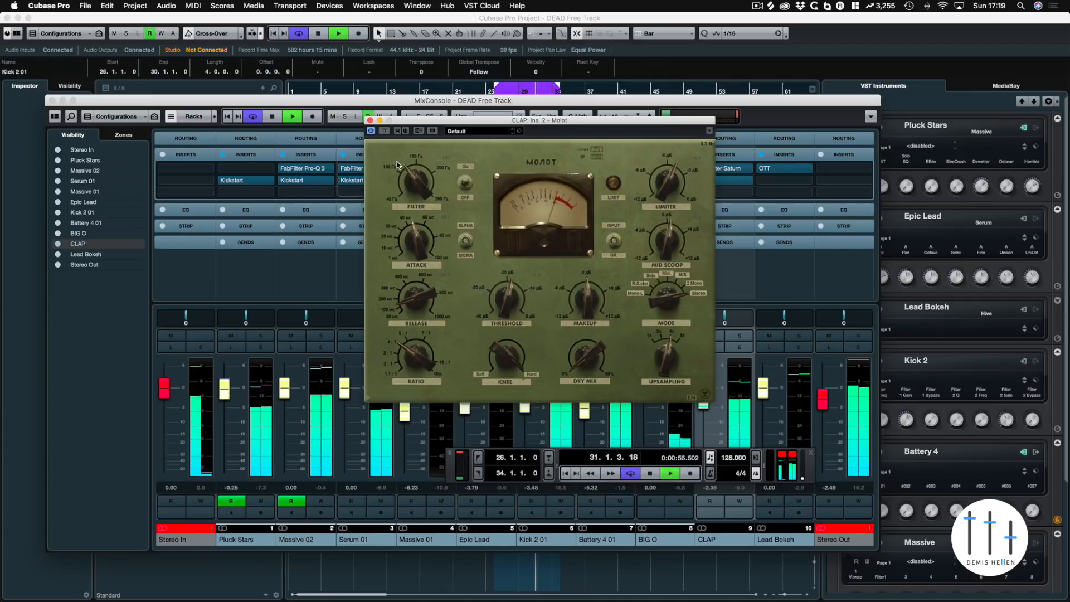
pyautogui.press('space')
pyautogui.click(370, 120)
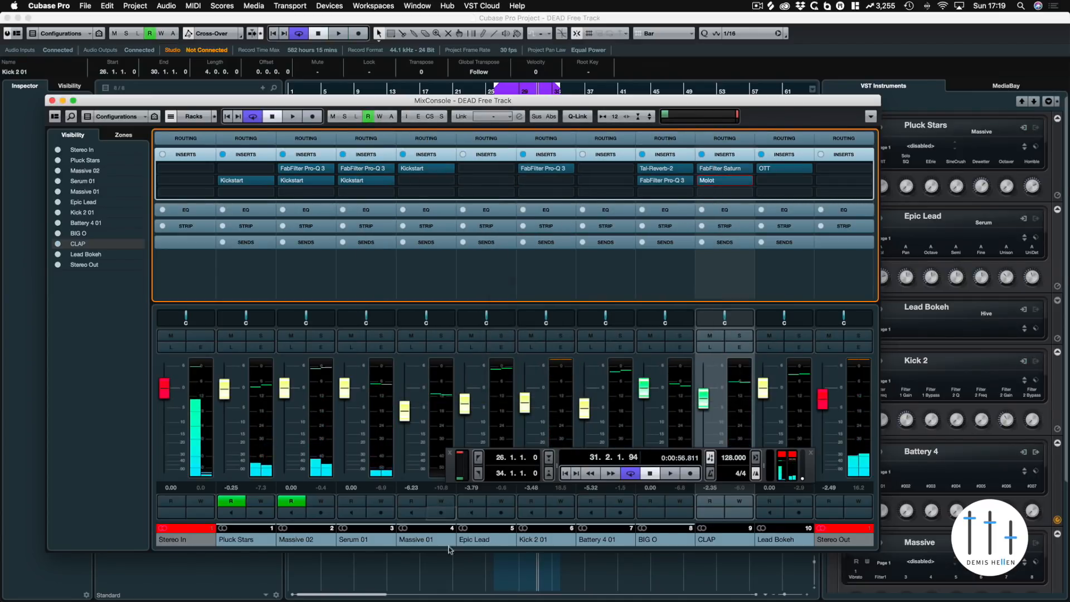
# Close the MixConsole and listen to the full arrangement from bar 24 into the looped section
pyautogui.press('F3')
pyautogui.click(485, 98)
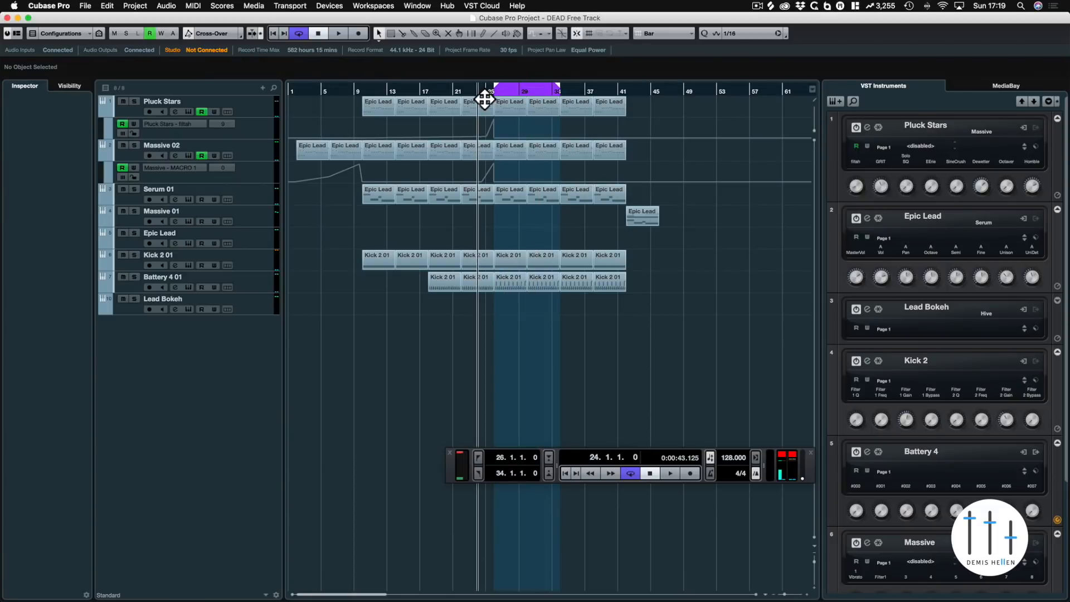
pyautogui.press('space')
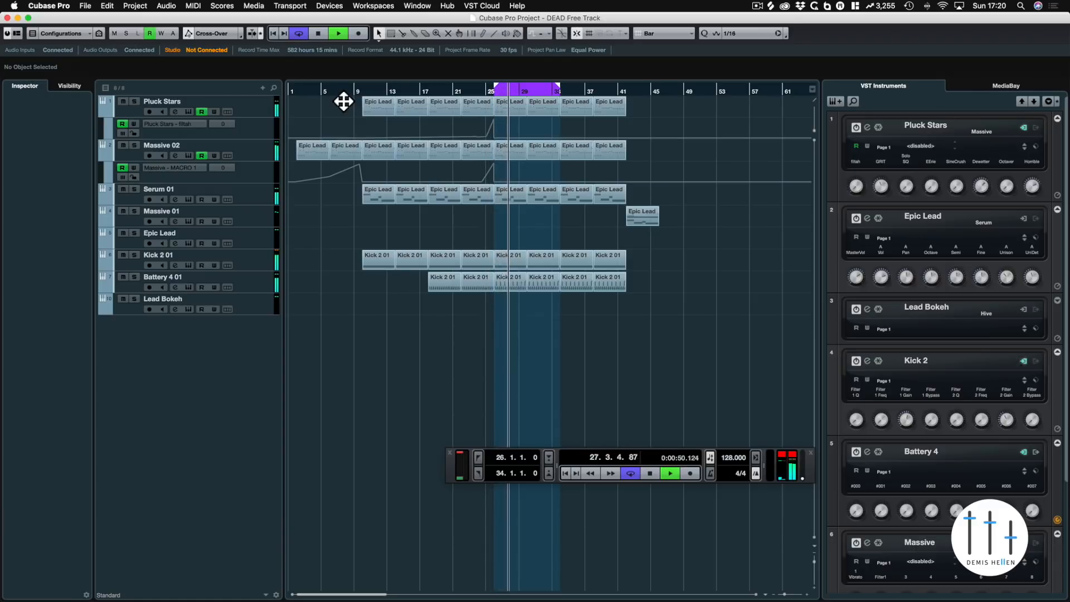
pyautogui.press('F3')
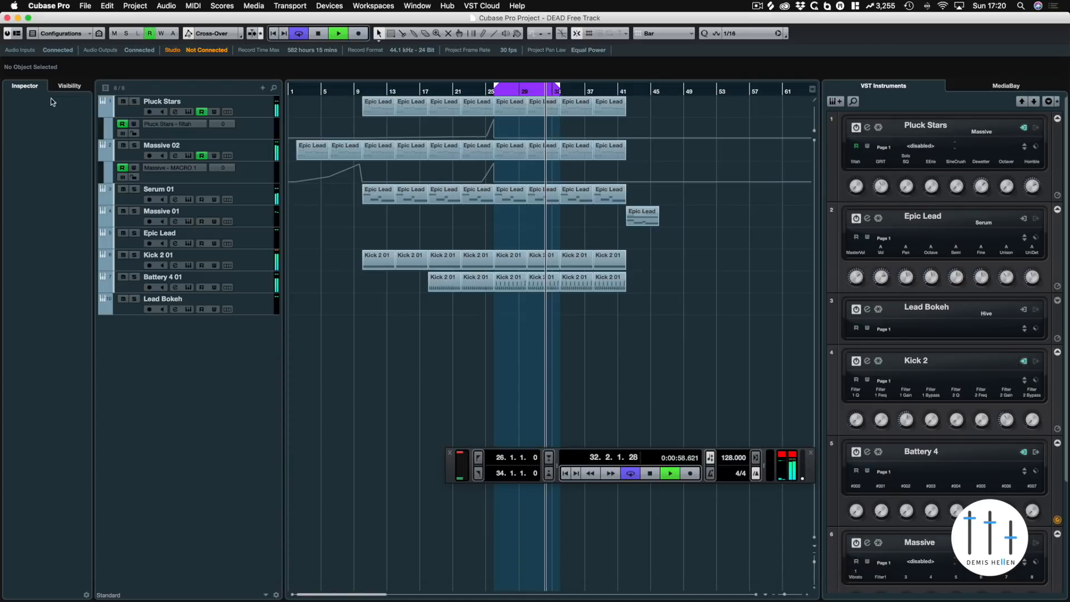
pyautogui.click(52, 100)
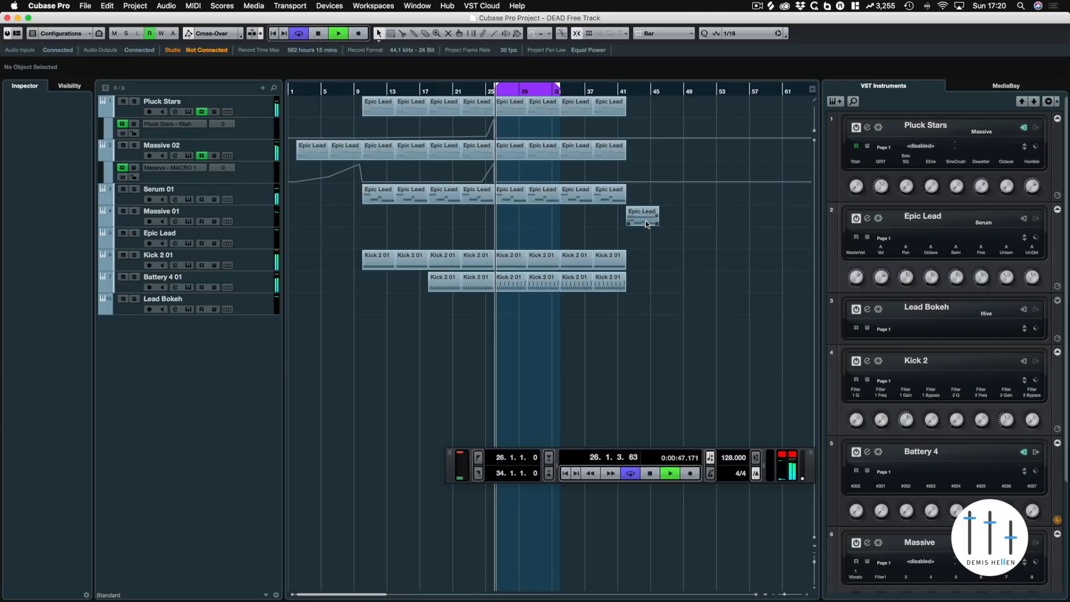
pyautogui.press('space')
# Open the Massive synth of the Massive 02 track and inspect its automated filter cutoff at bar 2 and around bar 9
pyautogui.click(302, 90)
pyautogui.click(249, 154)
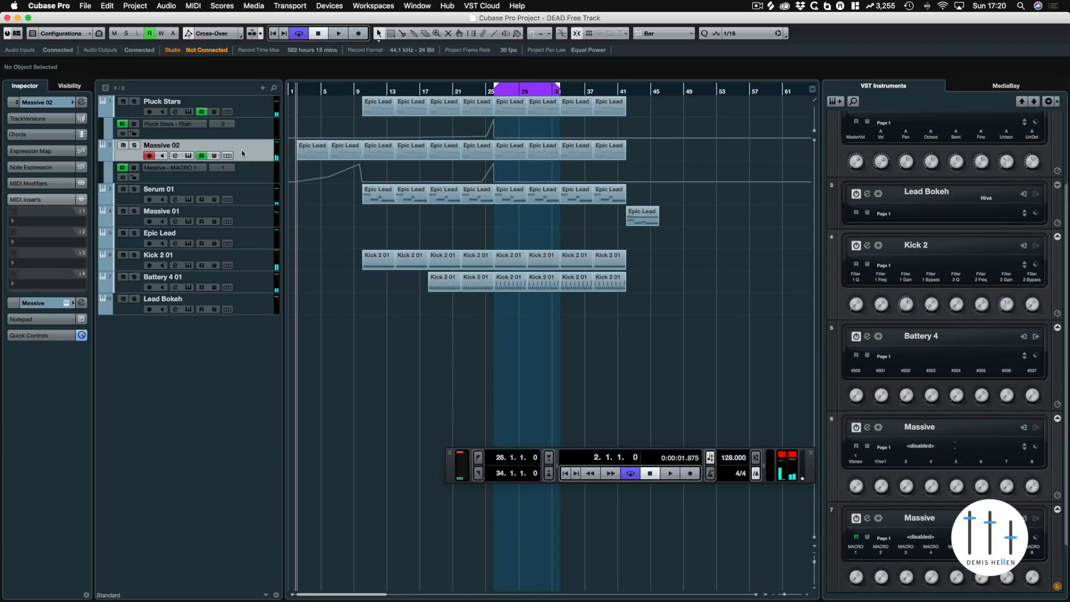
pyautogui.click(66, 304)
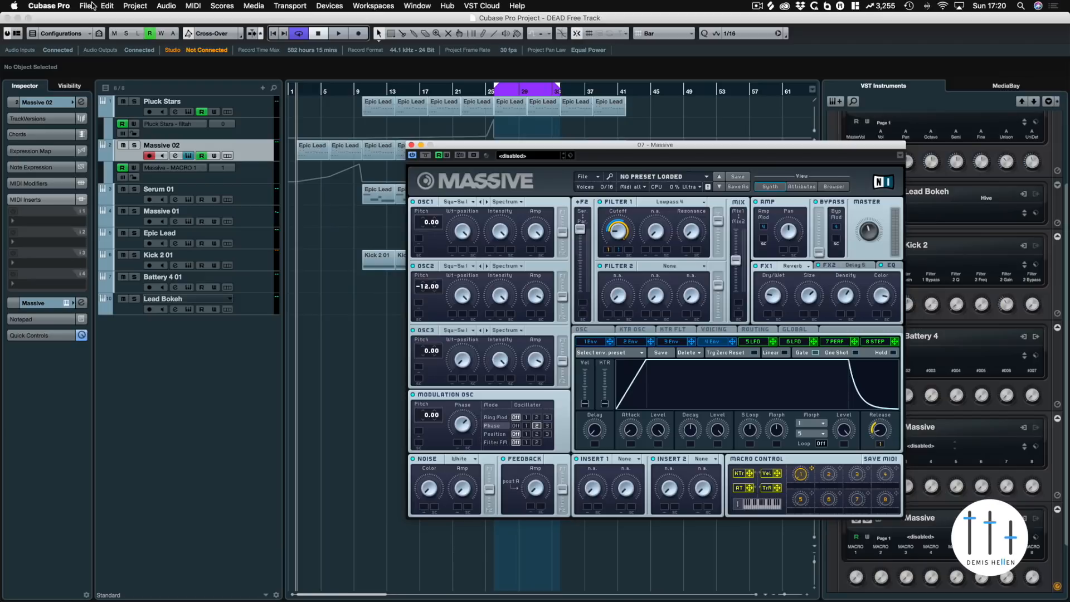
pyautogui.click(360, 99)
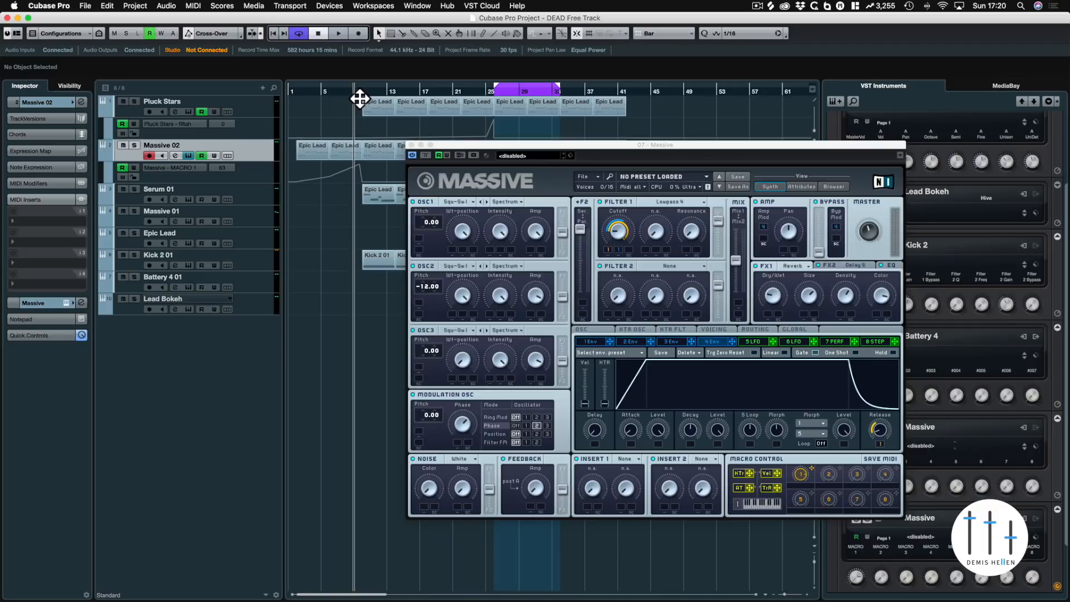